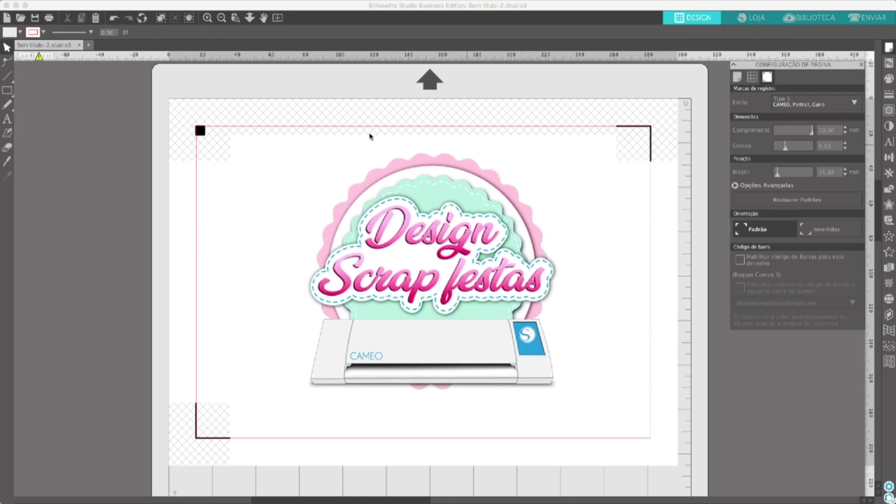
Trace the outer edge of the whole logo, raising the trace threshold until the entire logo is filled.
left_click(511, 330)
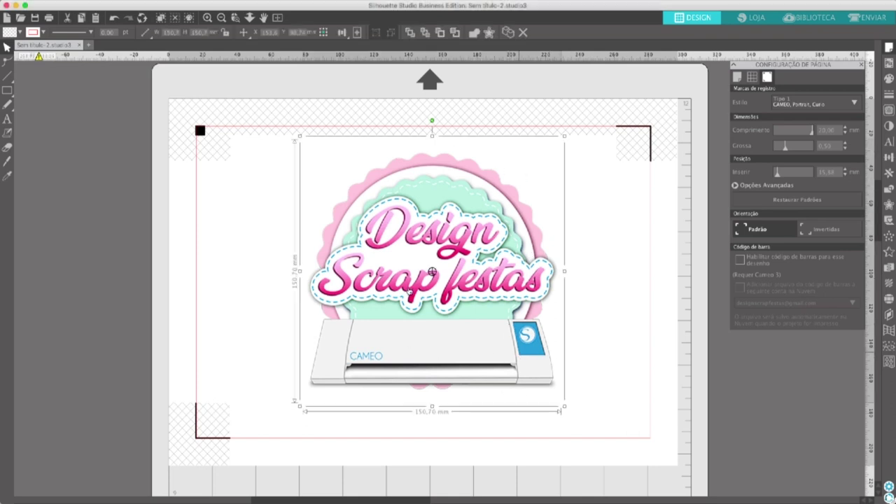
left_click(889, 110)
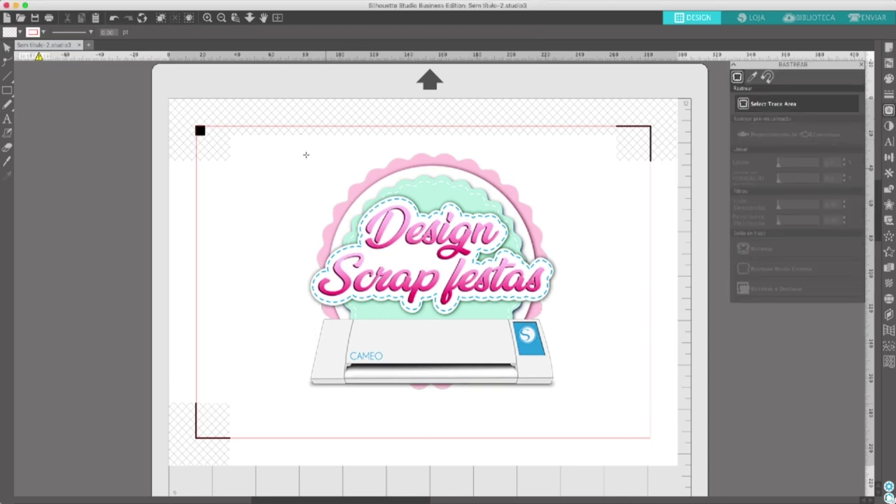
left_click_drag(278, 140, 592, 410)
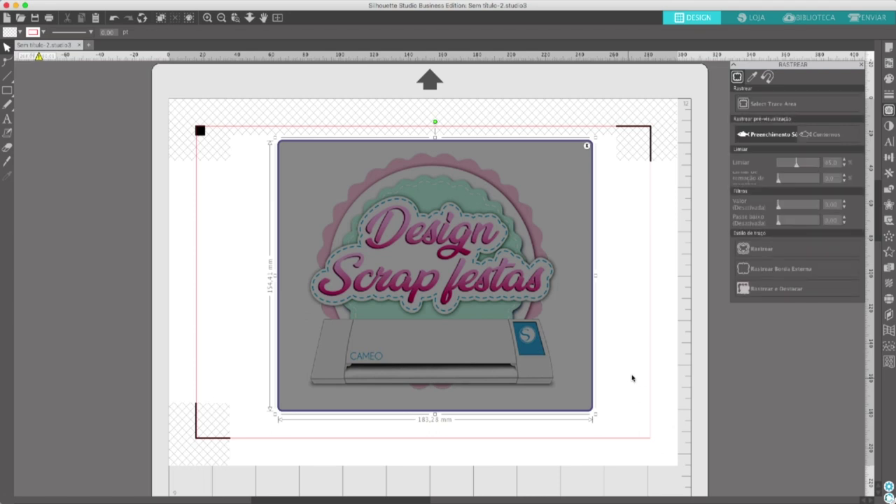
left_click_drag(796, 163, 817, 165)
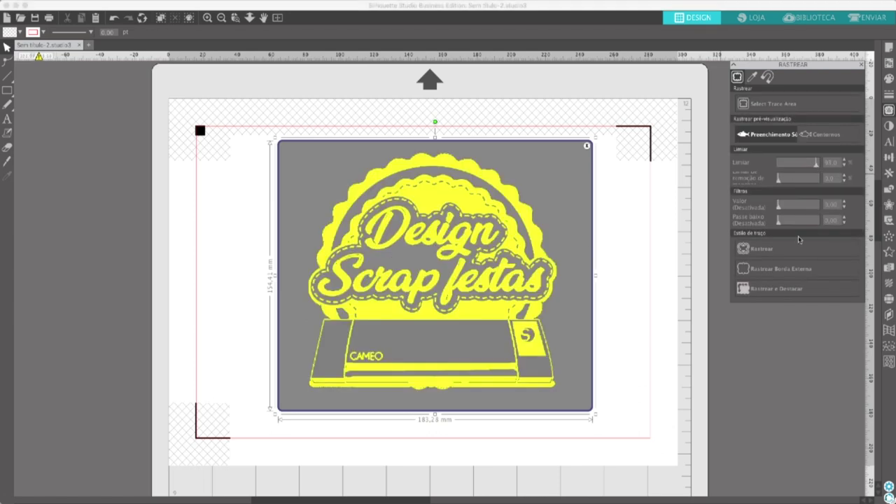
left_click(780, 269)
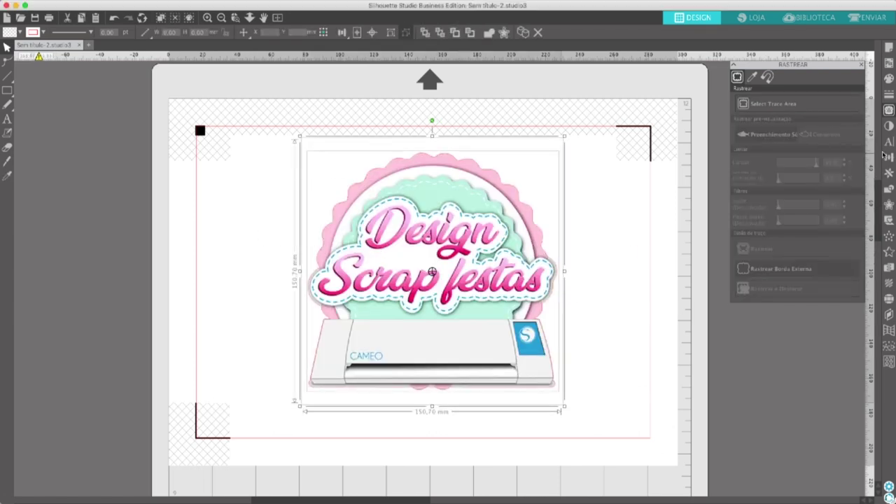
Select the logo together with its traced outline and move both partly off the page's left edge.
left_click(607, 268)
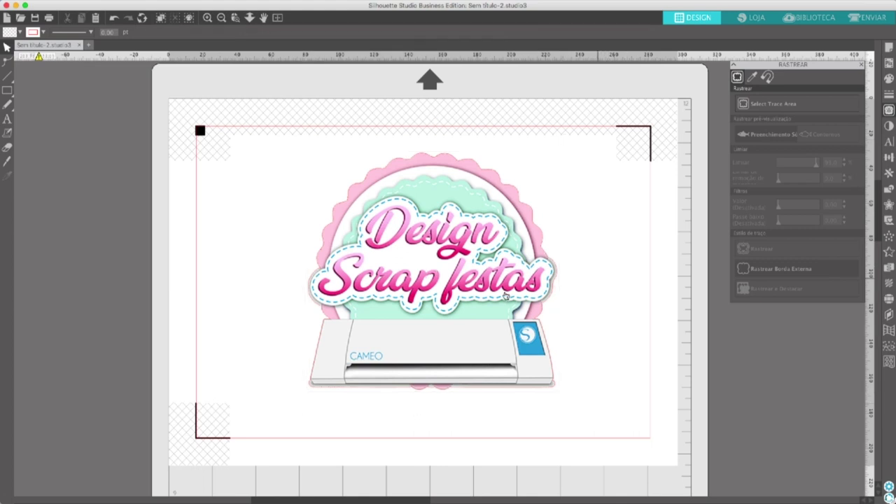
left_click(518, 269)
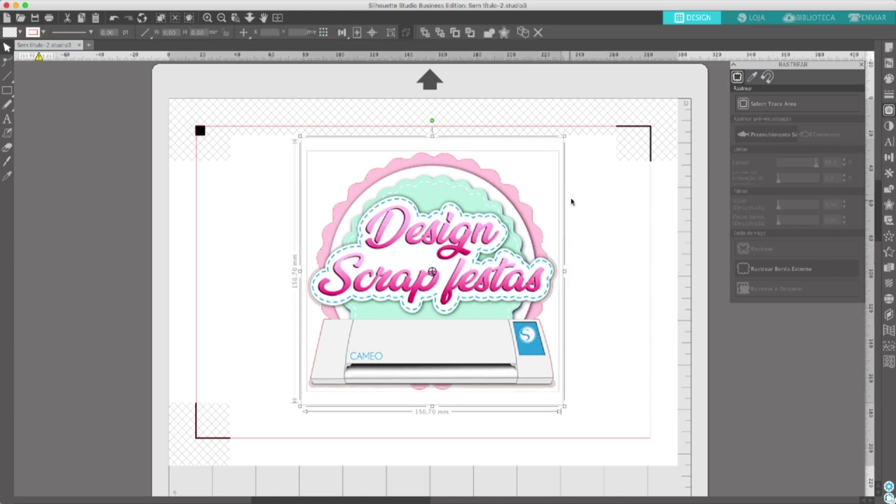
left_click_drag(463, 277, 188, 287)
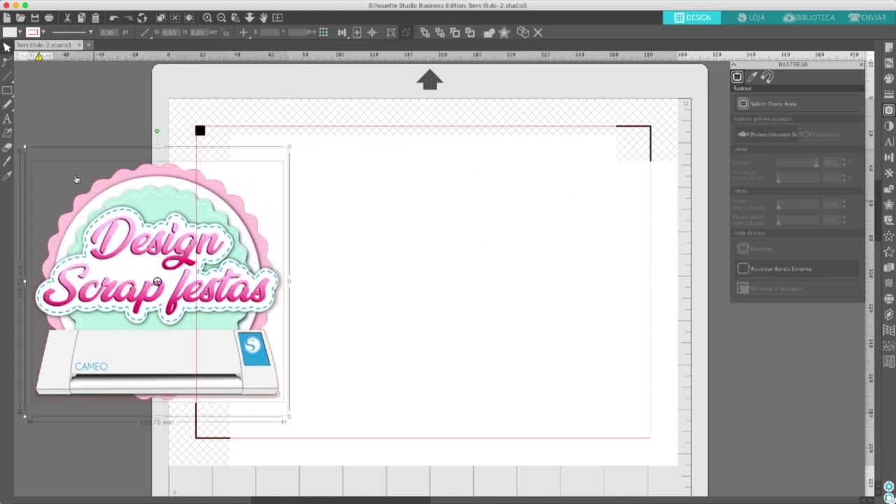
Check the logo image and its traced outline as separate objects by moving the image away from the outline.
left_click(60, 150)
left_click(61, 179)
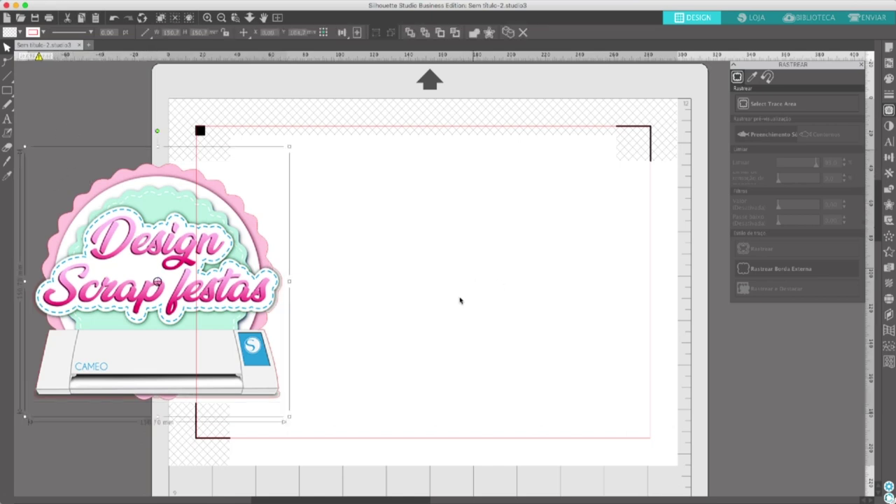
left_click(72, 122)
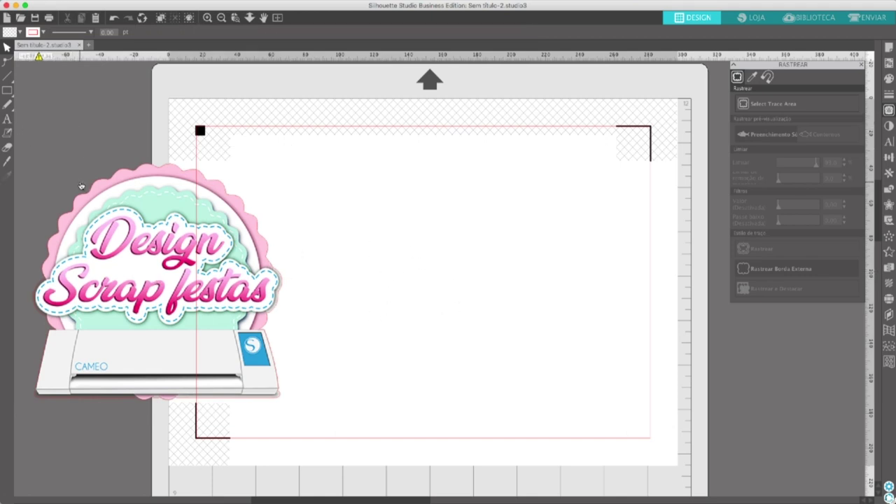
left_click(52, 178)
left_click(70, 111)
left_click(50, 185)
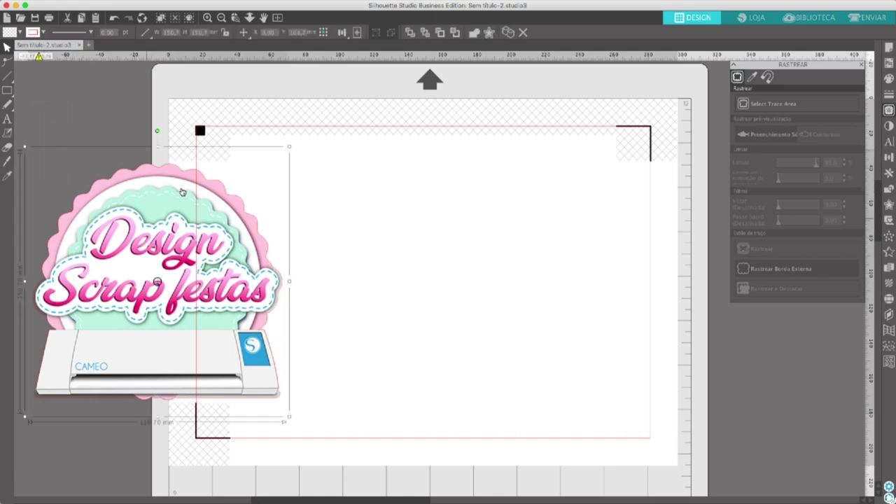
left_click(291, 252)
left_click(249, 277)
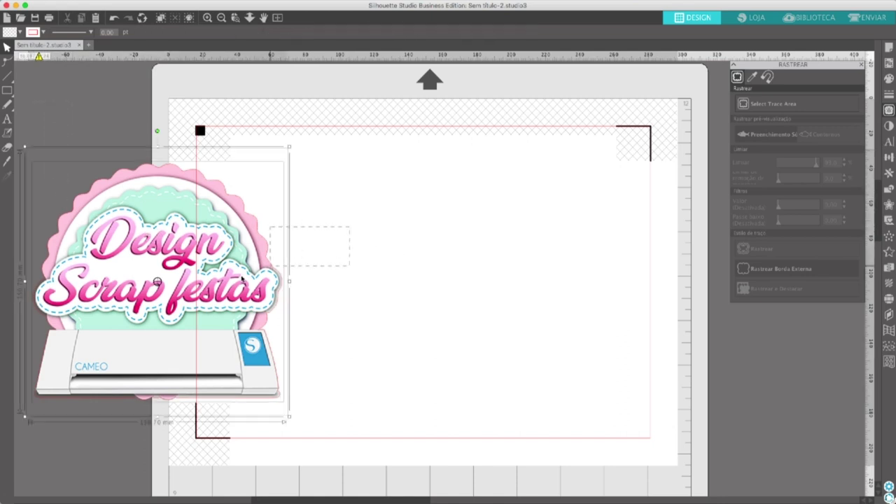
left_click(370, 258)
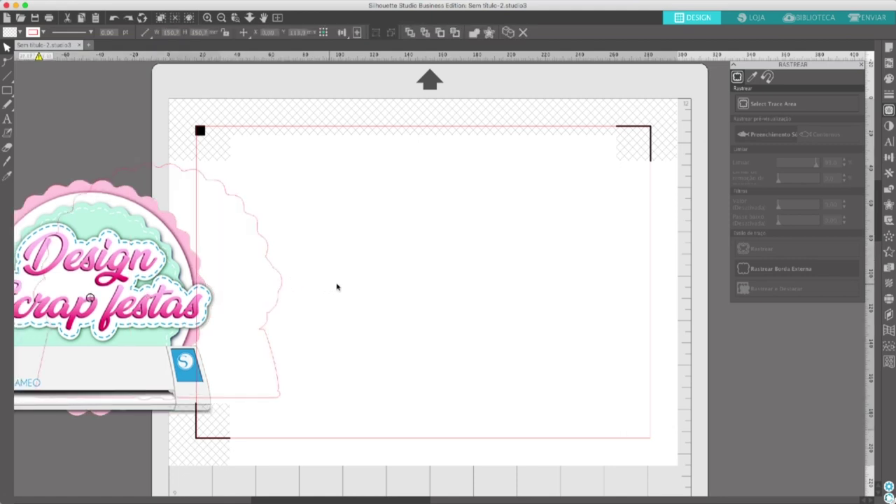
Move the logo image and its traced outline together back onto the page, inside the registration marks.
left_click(266, 293)
left_click_drag(304, 292, 536, 298)
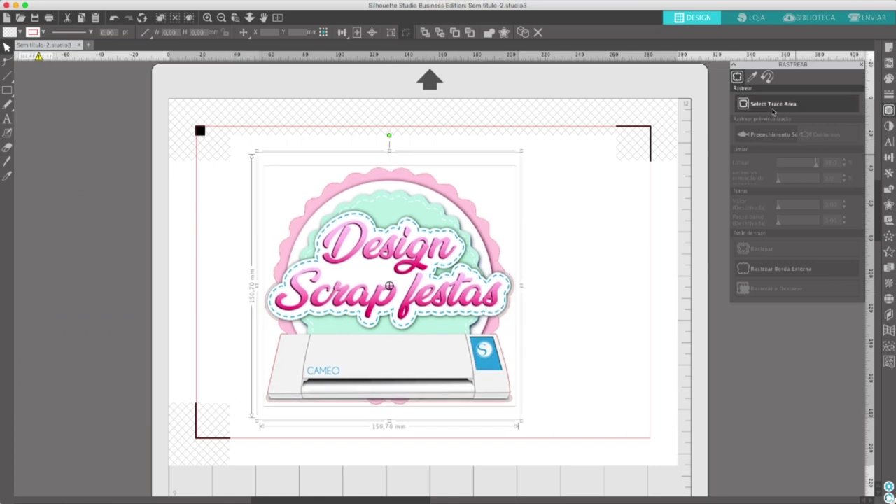
left_click_drag(601, 324, 388, 286)
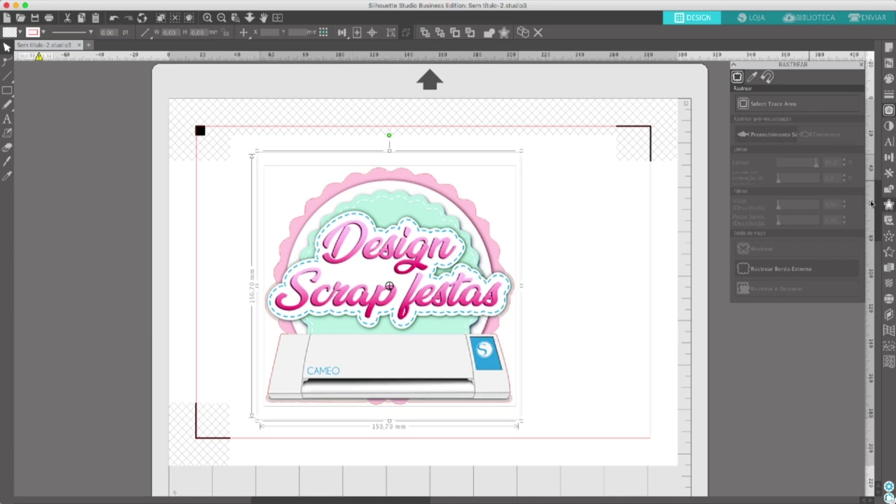
Intersect the logo image with its traced outline using Interseccionar, and deselect the result.
left_click(888, 189)
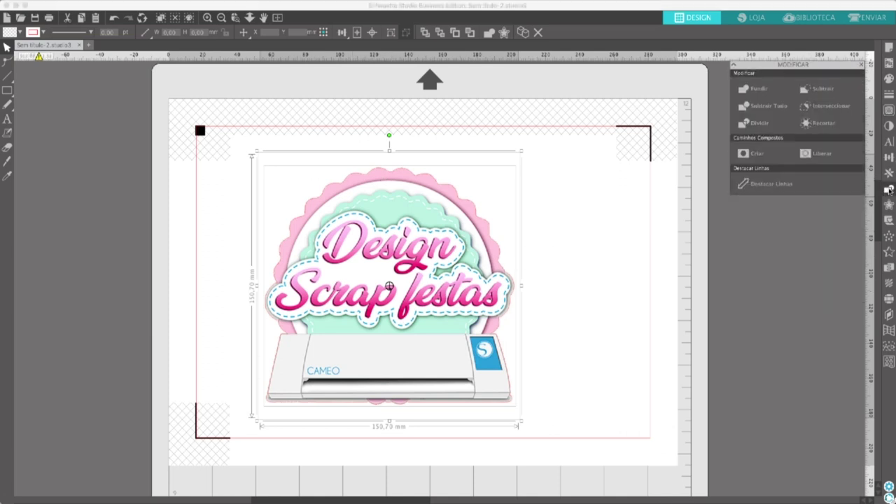
left_click(832, 108)
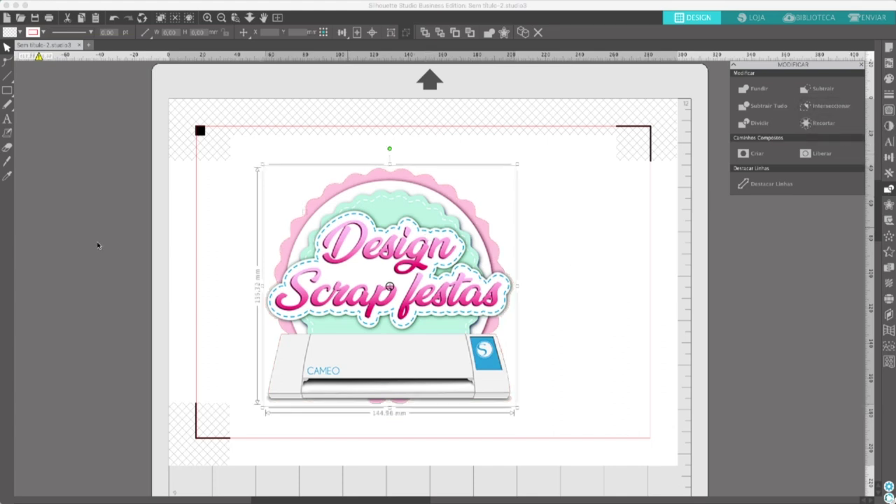
left_click(254, 152)
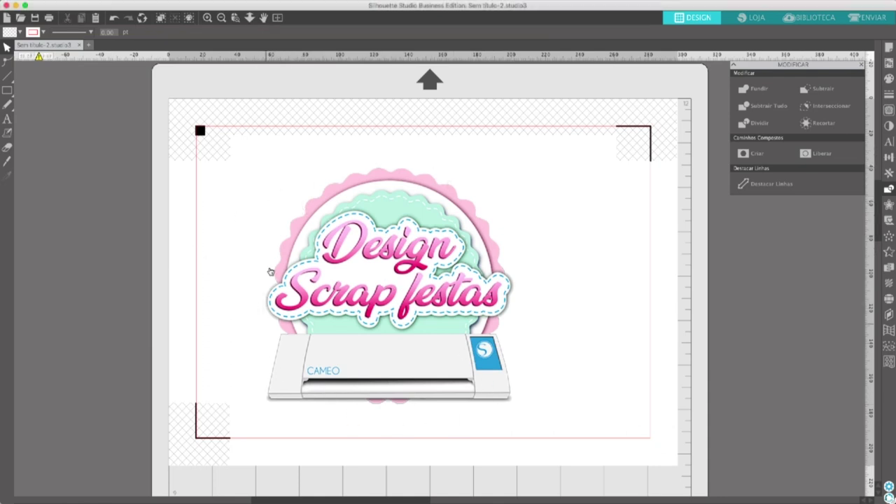
Move the intersected logo partly off the page's left edge to inspect its cut-out background.
left_click(502, 310)
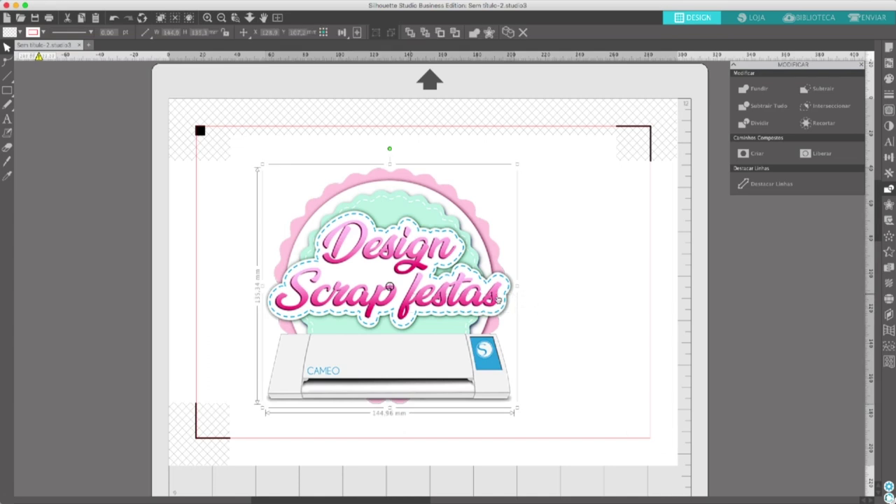
left_click_drag(463, 320, 232, 302)
left_click(49, 174)
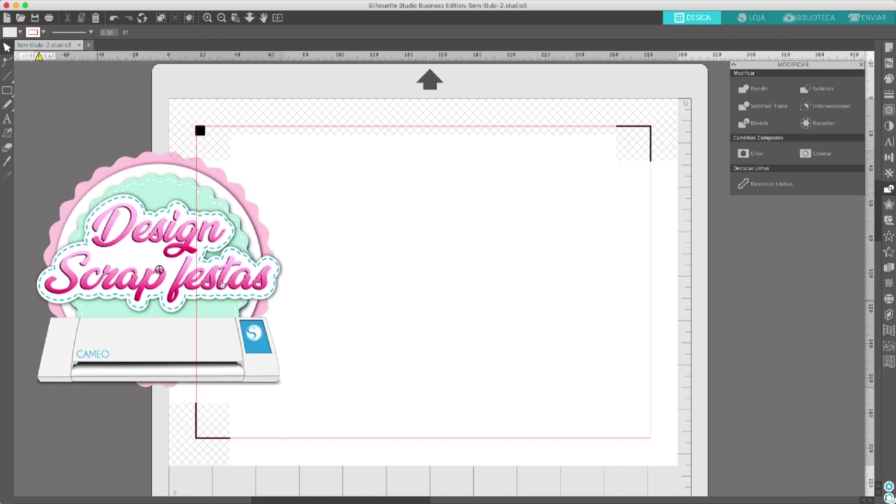
Bring the logo back inside the registration marks and apply a 2.00 mm offset outline with rounded corners.
left_click_drag(136, 231, 391, 266)
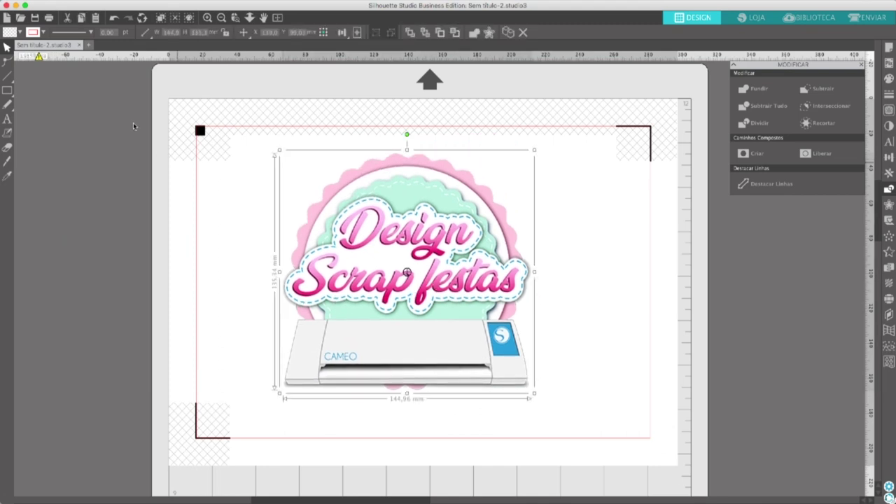
left_click_drag(507, 228, 492, 233)
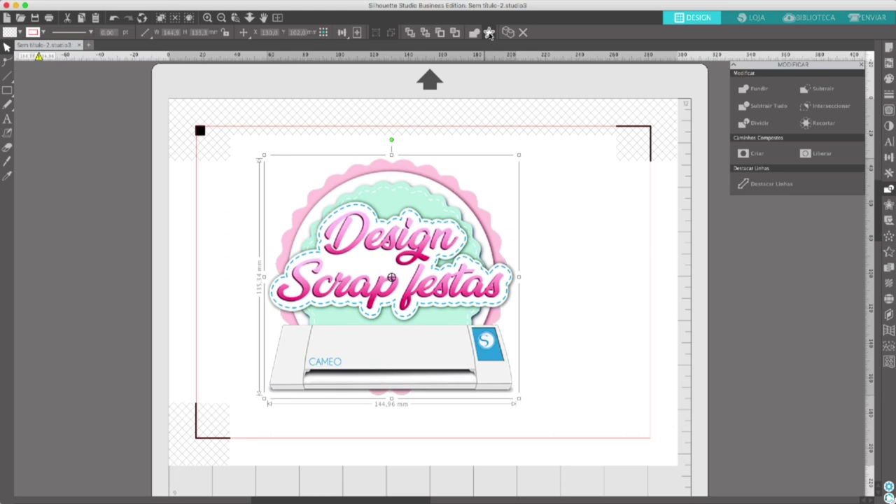
left_click(889, 204)
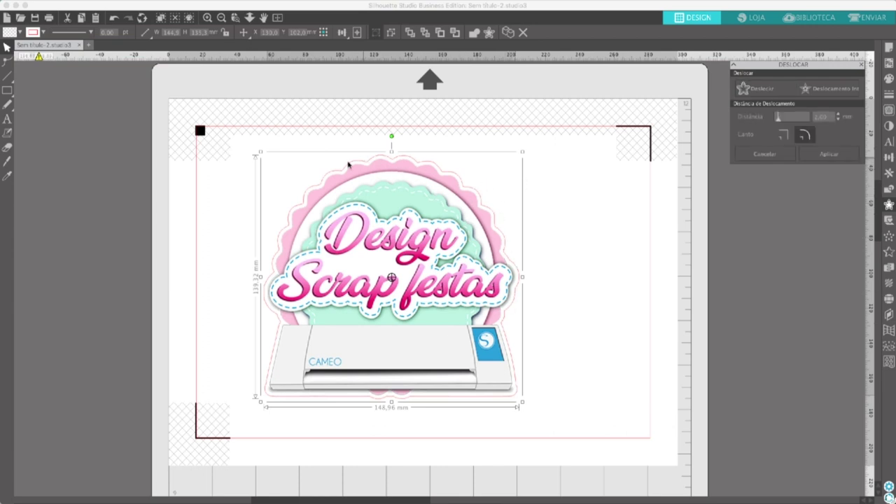
left_click(828, 154)
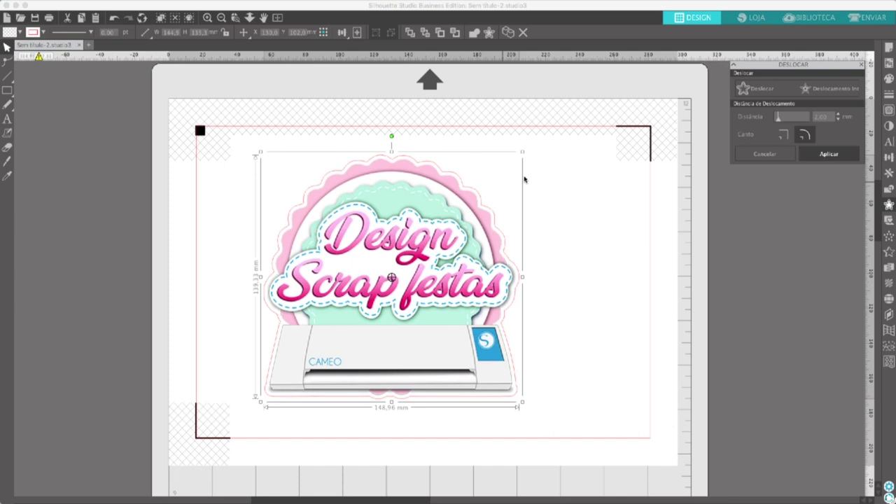
Scale the logo and its offset outline down together to about 56 mm wide, and deselect them.
left_click_drag(583, 173, 468, 240)
left_click_drag(522, 151, 448, 228)
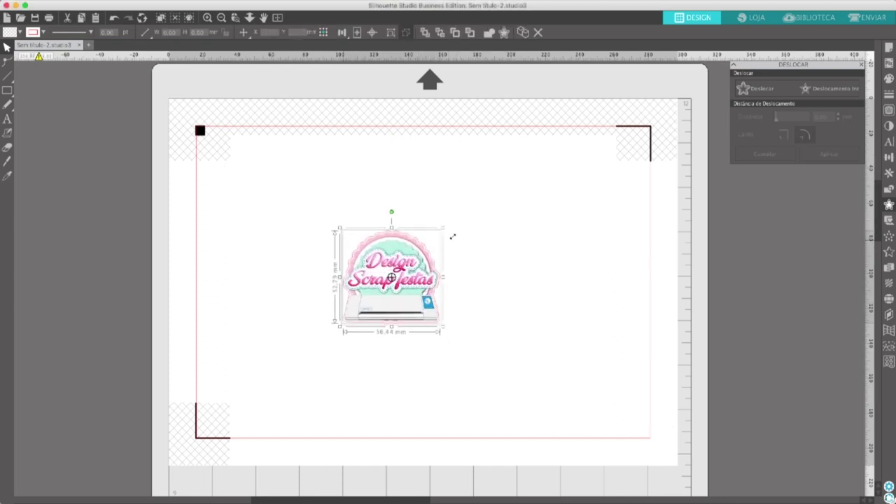
left_click(490, 269)
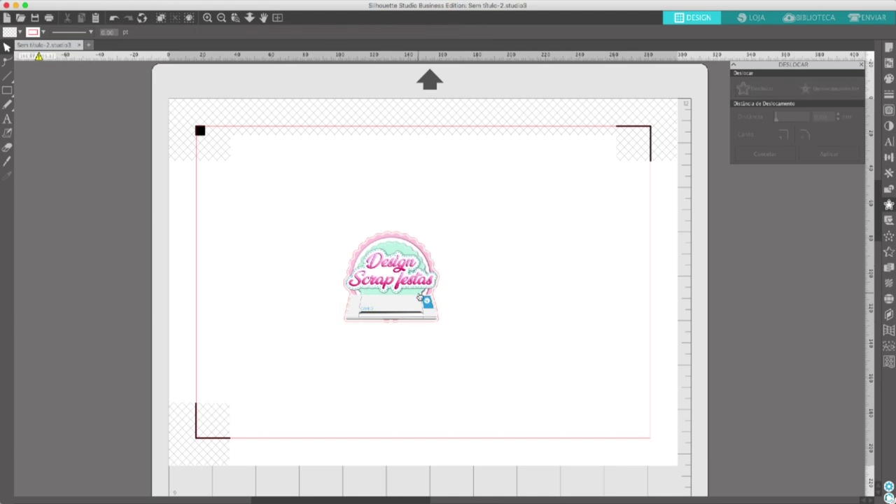
scroll(472, 356, "up", 5)
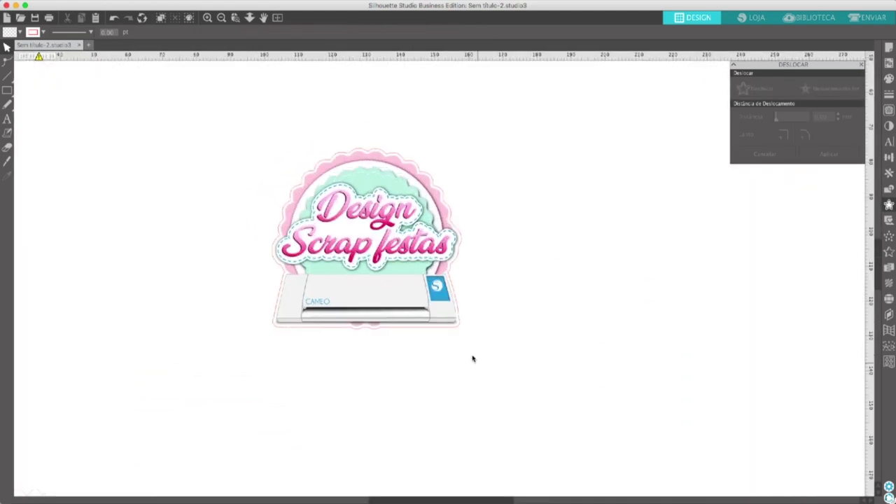
Prepare the selected logo and offset outline for sending to the cutter, with the cut setting on Cortar.
left_click(315, 180)
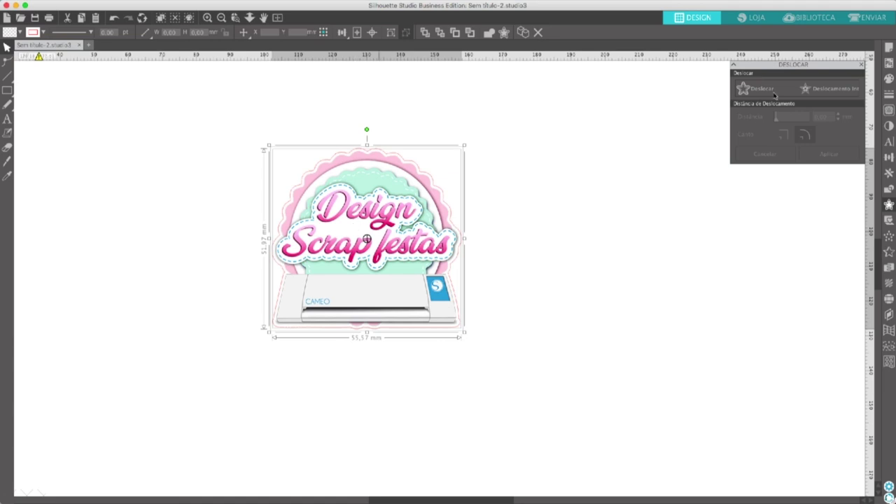
left_click(871, 17)
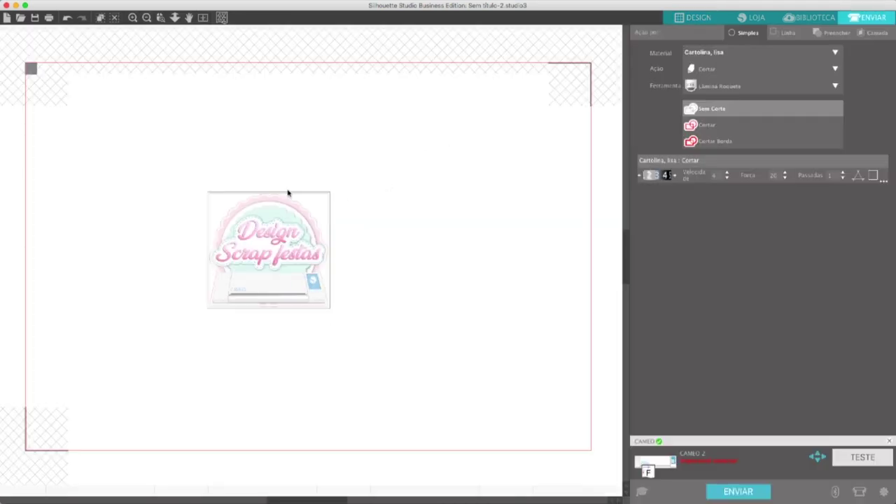
left_click(707, 125)
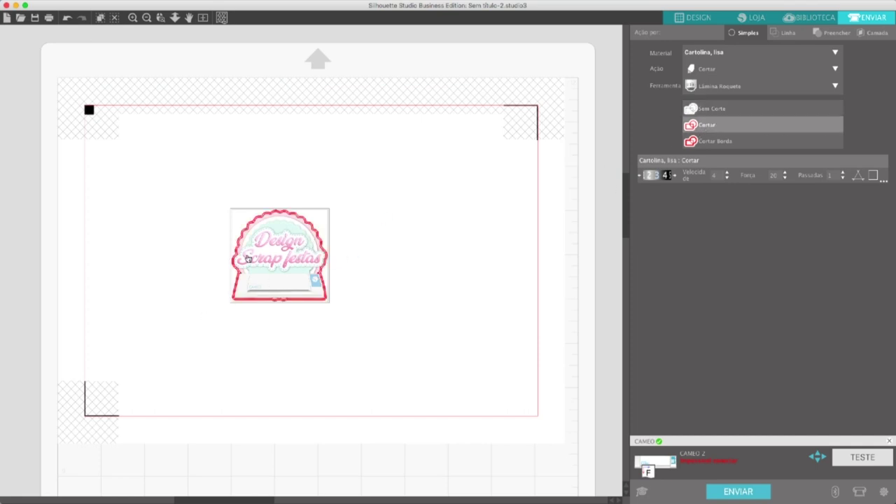
scroll(248, 259, "up", 5)
scroll(247, 259, "up", 3)
Set the logo image to Sem Corte, and select the image together with its offset outline.
left_click(101, 254)
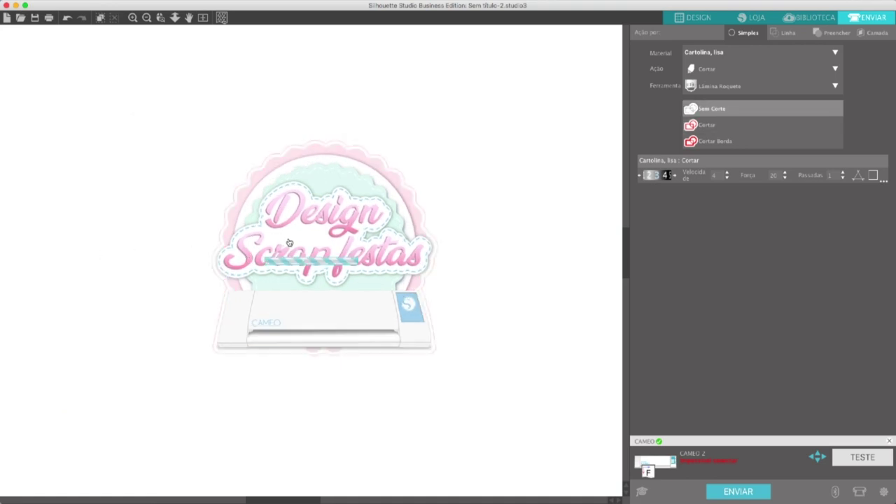
left_click(710, 114)
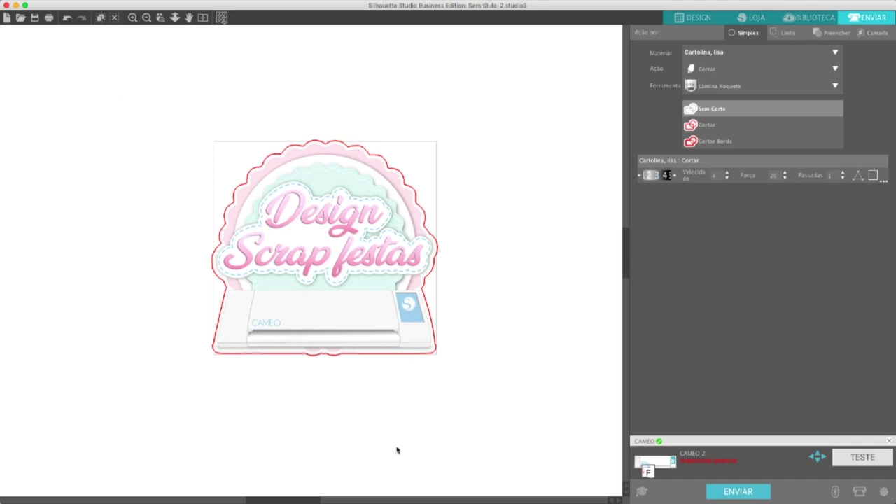
left_click(460, 414)
left_click_drag(485, 416, 398, 317)
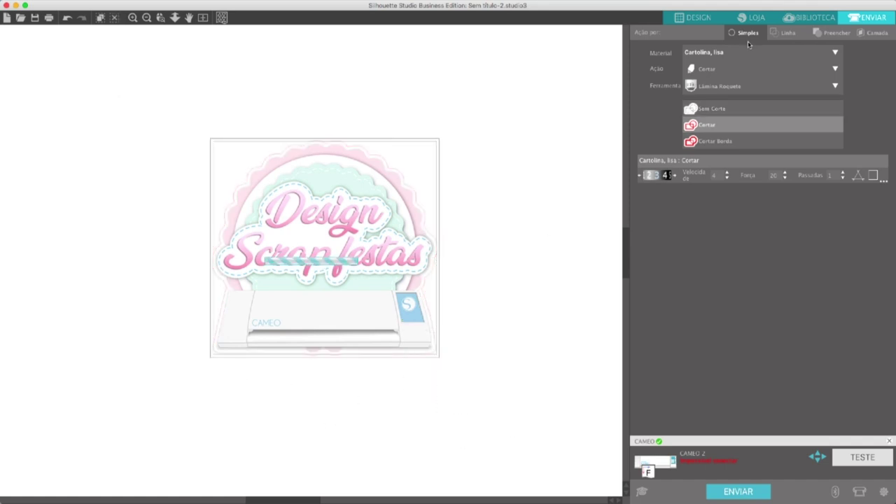
Return to the design view and move the logo with its offset outline across the page's left edge.
left_click(684, 21)
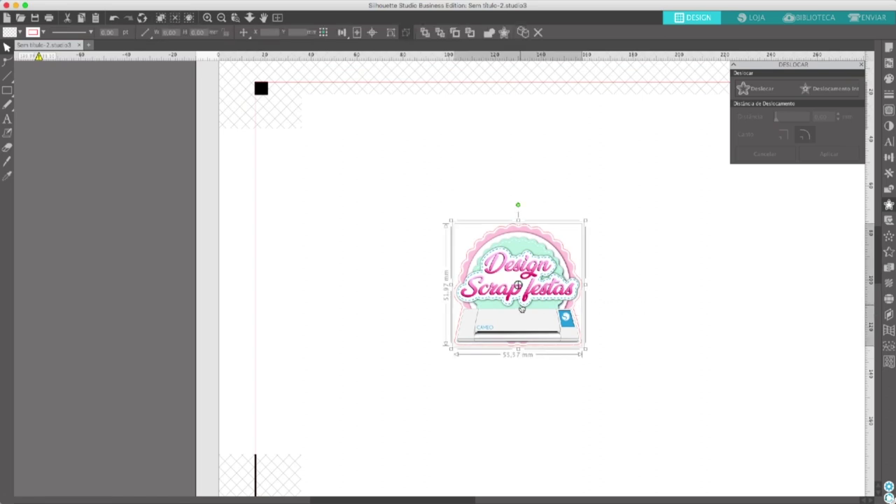
left_click_drag(497, 336, 185, 310)
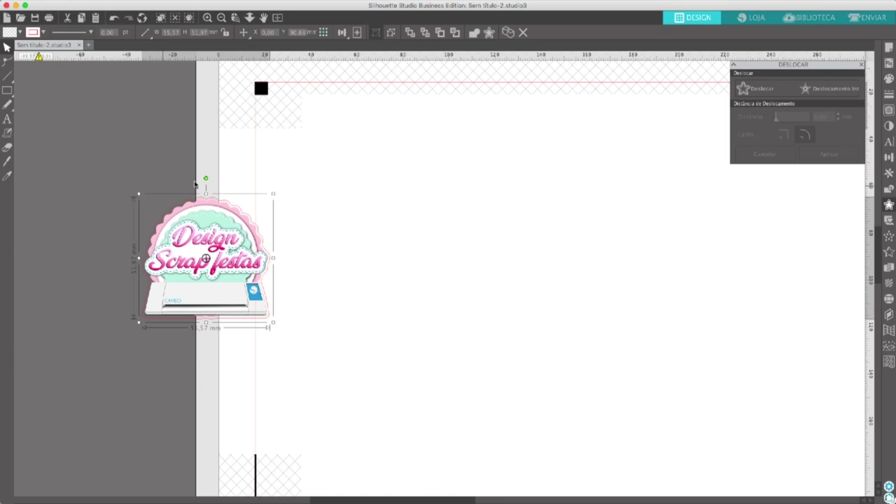
Move the logo with its offset outline inside the cut area near the upper-left registration mark, and close the offset settings.
left_click(145, 201)
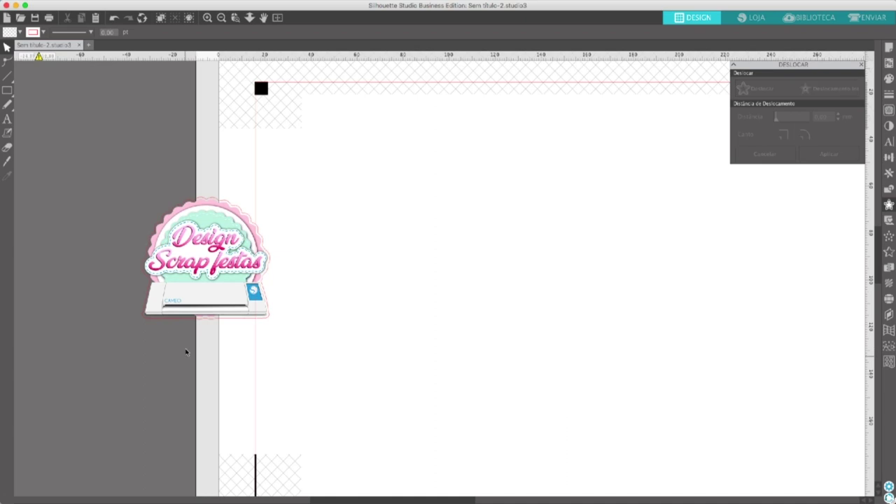
scroll(186, 352, "down", 2)
left_click_drag(205, 309, 314, 210)
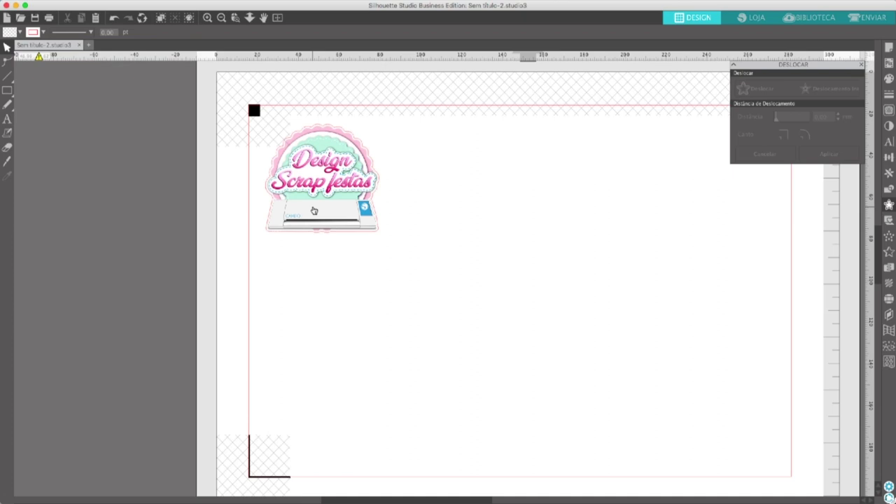
left_click(862, 65)
Check the position setting of the registration marks in the page setup, and view the page from farther out.
left_click(888, 48)
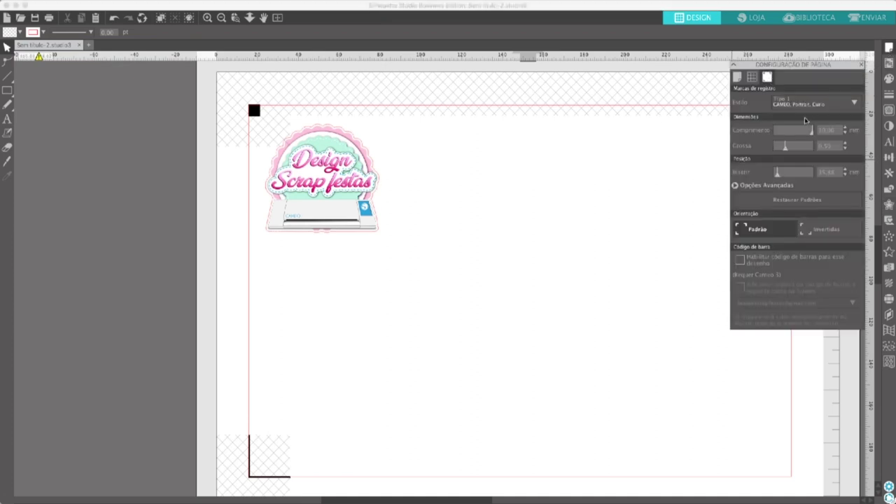
double_click(837, 173)
left_click(863, 64)
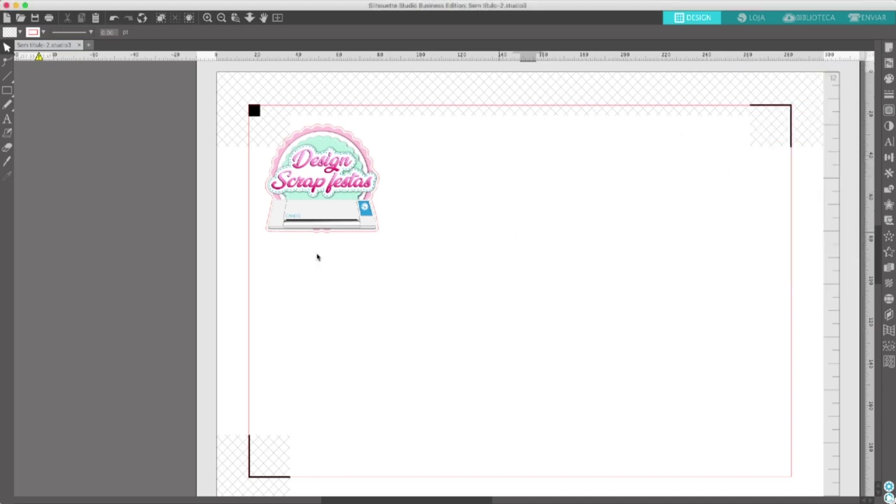
scroll(310, 268, "down", 2)
scroll(310, 268, "down", 1)
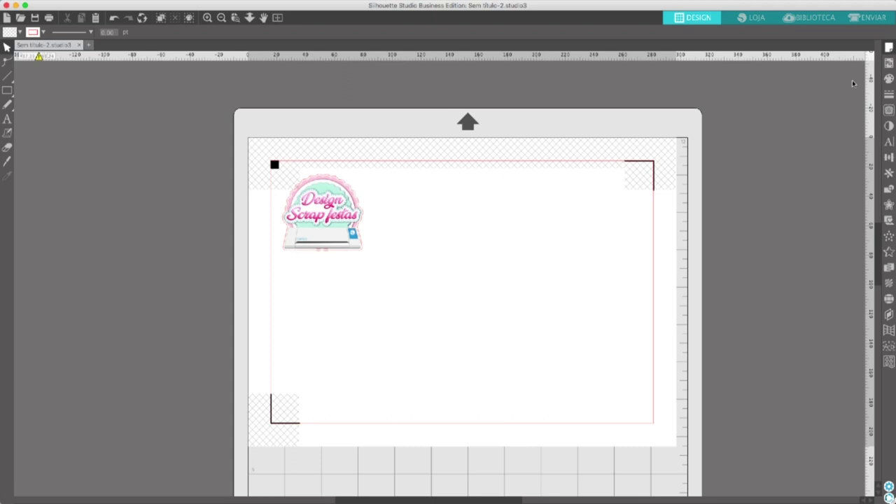
Turn the display of the cut margin off and back on in the page setup.
left_click(888, 47)
left_click(738, 272)
left_click(738, 272)
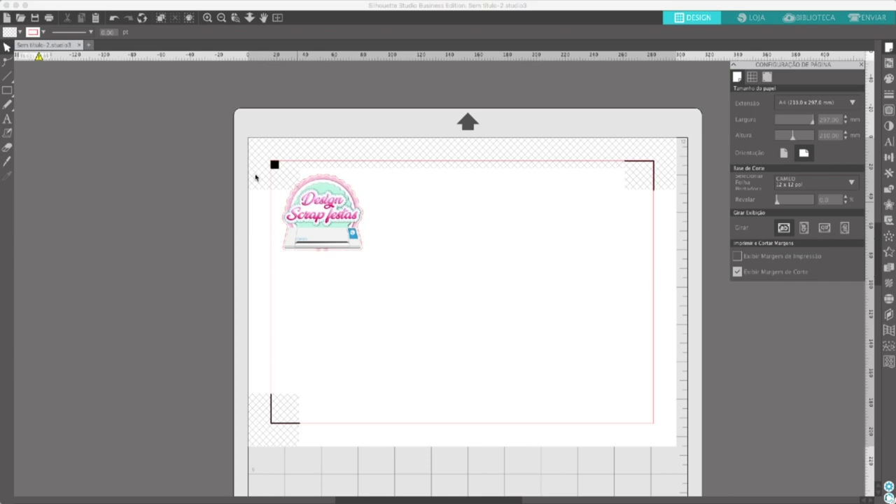
Set the inset of the registration marks to 10 mm.
left_click(767, 77)
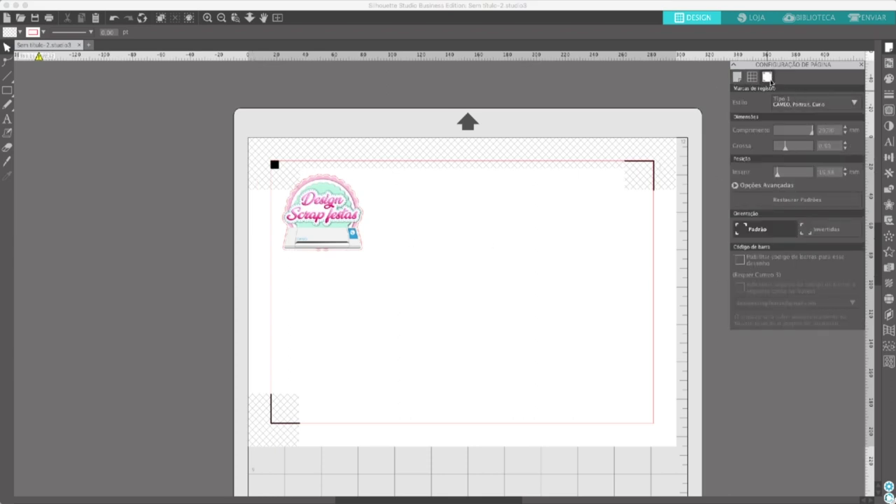
left_click(833, 171)
type("10")
key("Return")
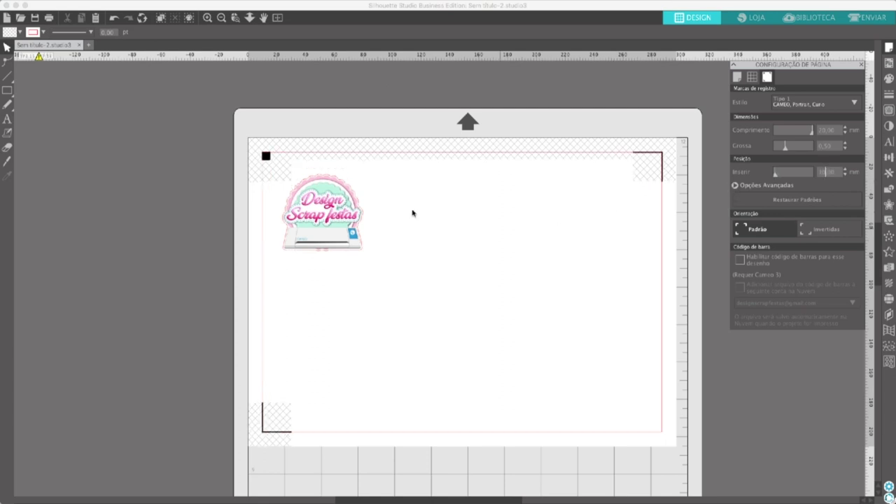
Shift the logo with its offset outline slightly left within the enlarged cut area, and close the page setup.
left_click(348, 216)
mouse_move(332, 239)
left_mouse_down()
mouse_move(324, 239)
mouse_move(333, 239)
left_mouse_up()
left_click(317, 154)
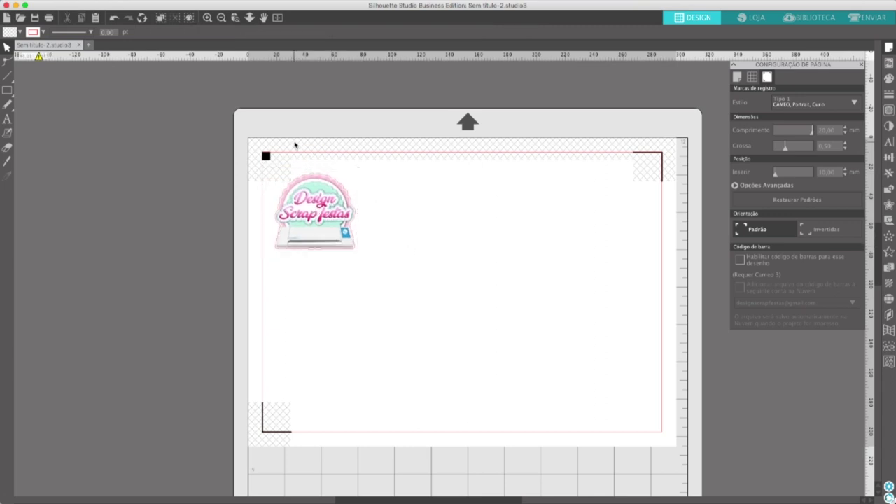
scroll(267, 145, "up", 4)
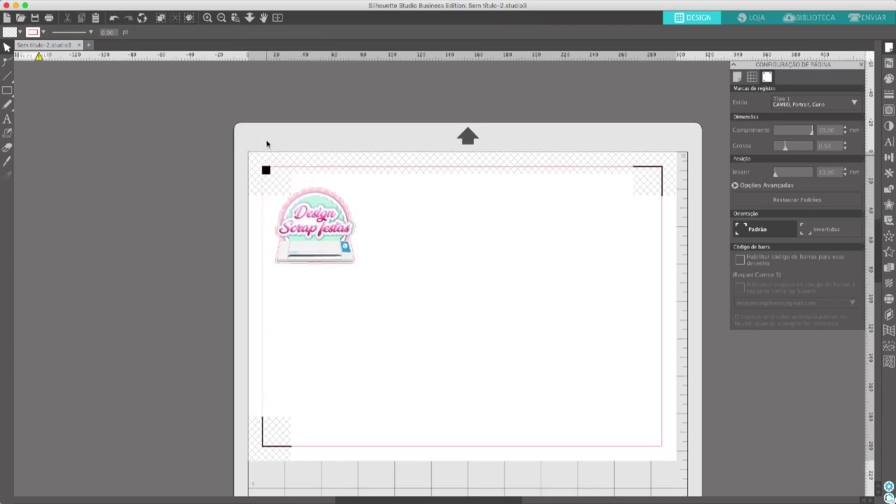
scroll(353, 301, "up", 2)
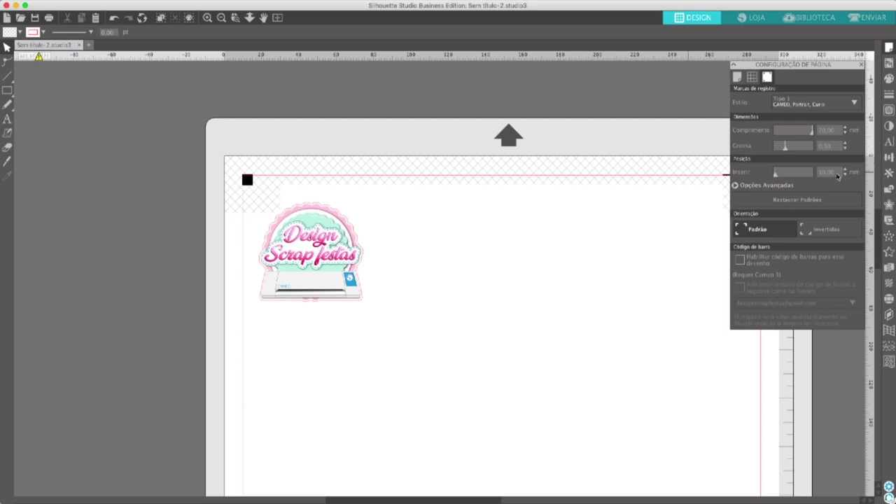
left_click(861, 65)
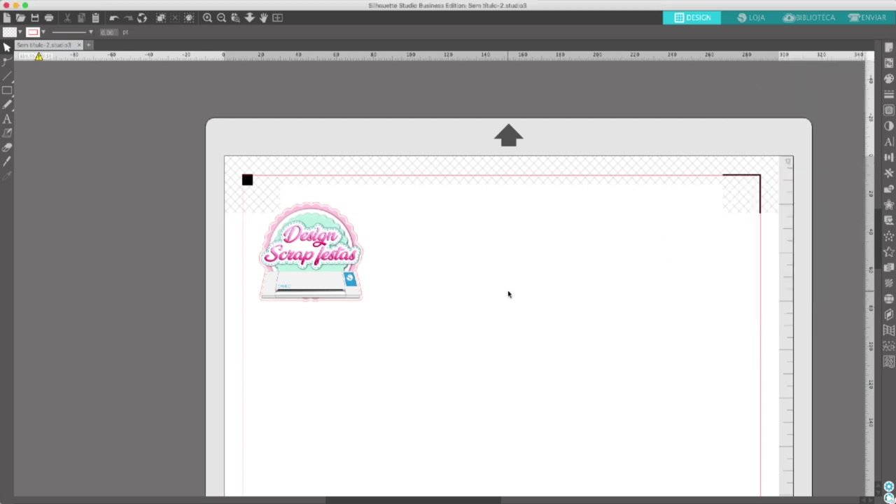
Examine the registration marks, the hatched zones around them and the cut margin across the page and cutting mat.
scroll(392, 329, "down", 3)
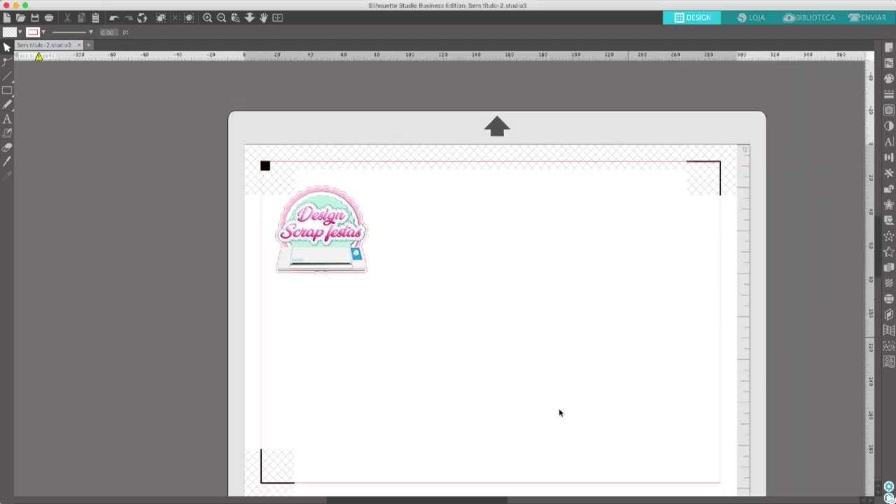
scroll(547, 304, "down", 3)
scroll(522, 410, "down", 1)
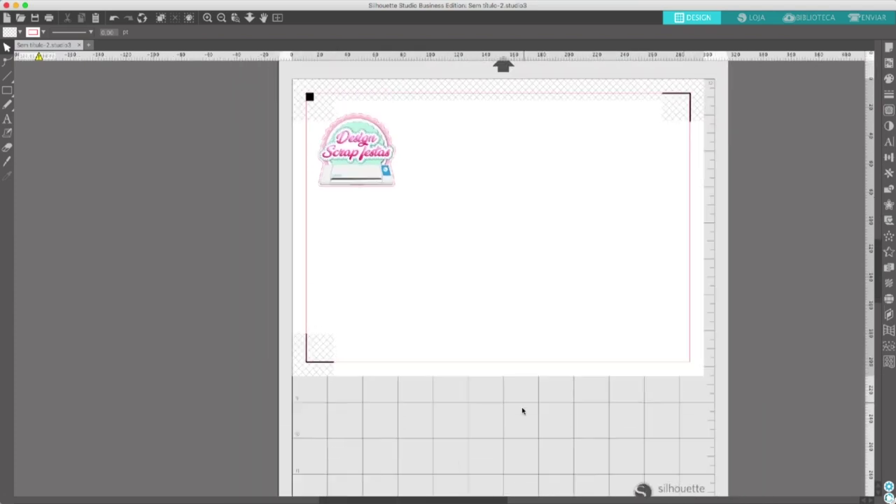
scroll(500, 445, "down", 3)
scroll(548, 376, "up", 3)
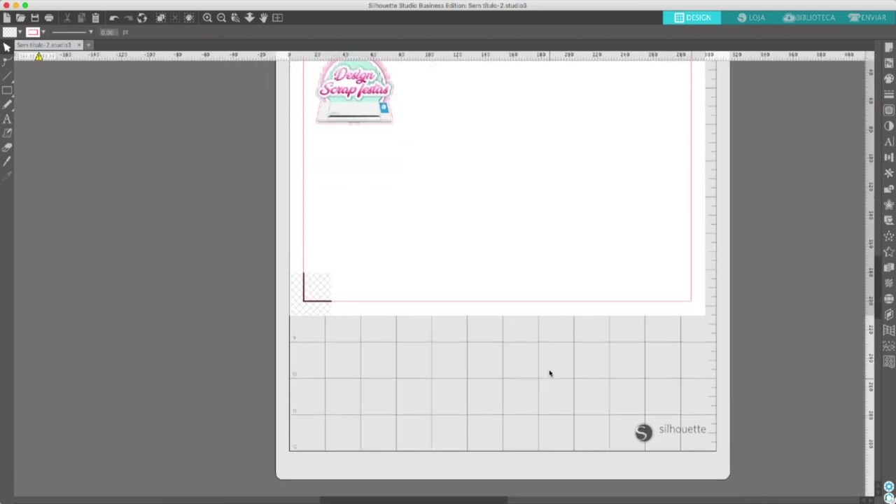
scroll(549, 376, "up", 3)
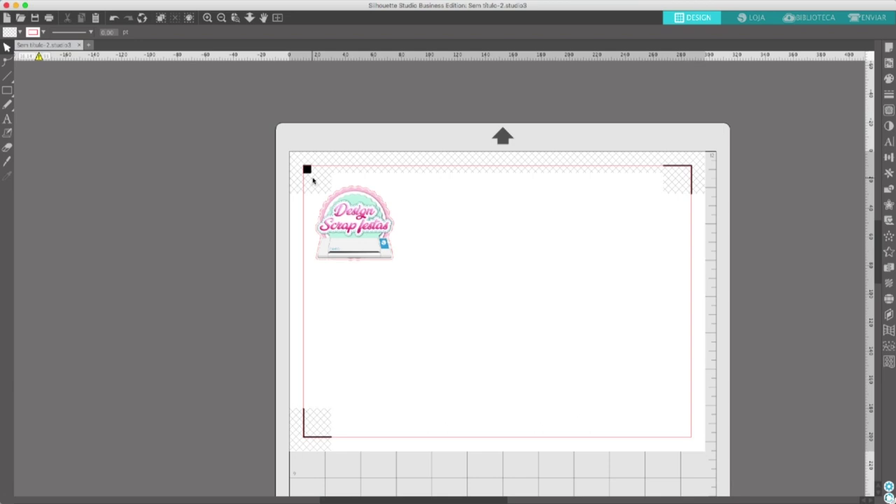
scroll(313, 181, "up", 5)
scroll(302, 170, "up", 1)
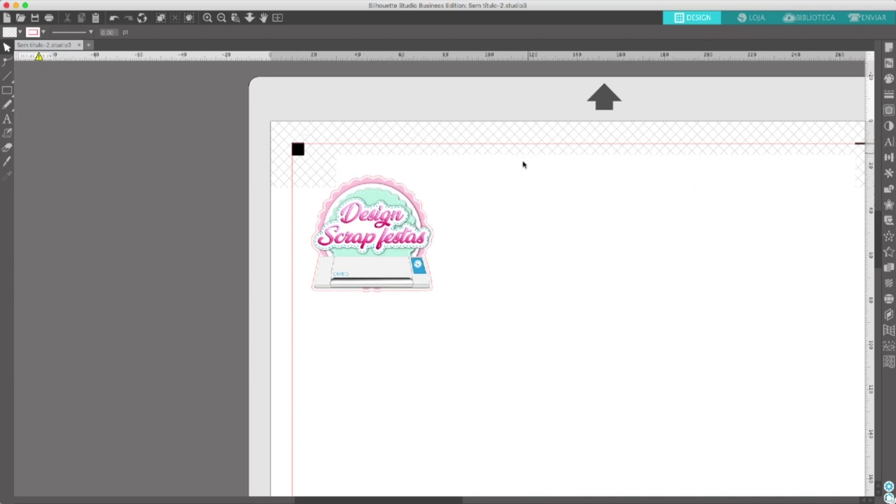
scroll(507, 206, "down", 1)
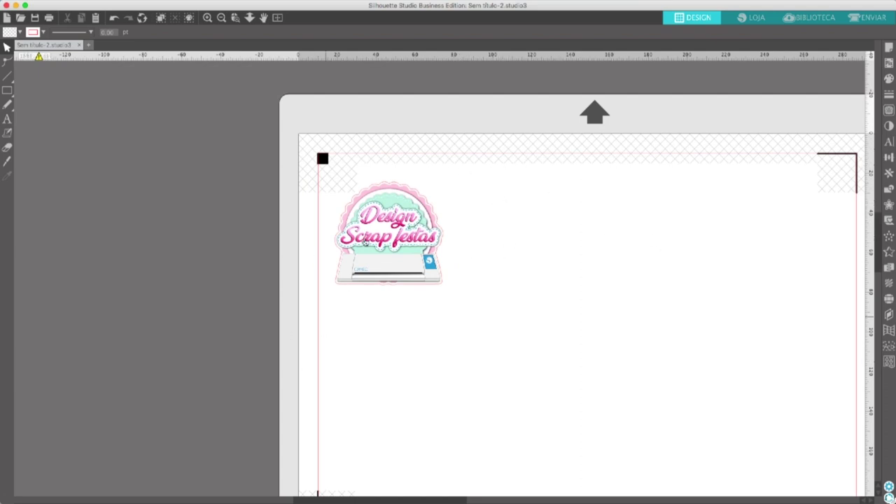
scroll(363, 182, "down", 2)
scroll(363, 182, "down", 3)
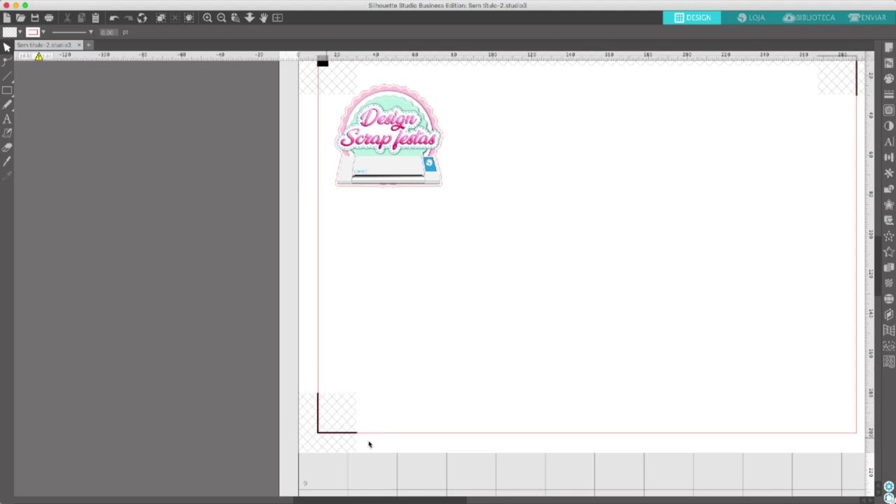
Draw a rectangle about 52.6 by 53.1 mm below the logo and fill it with black.
left_click(7, 90)
left_click_drag(326, 264, 427, 368)
left_click(7, 46)
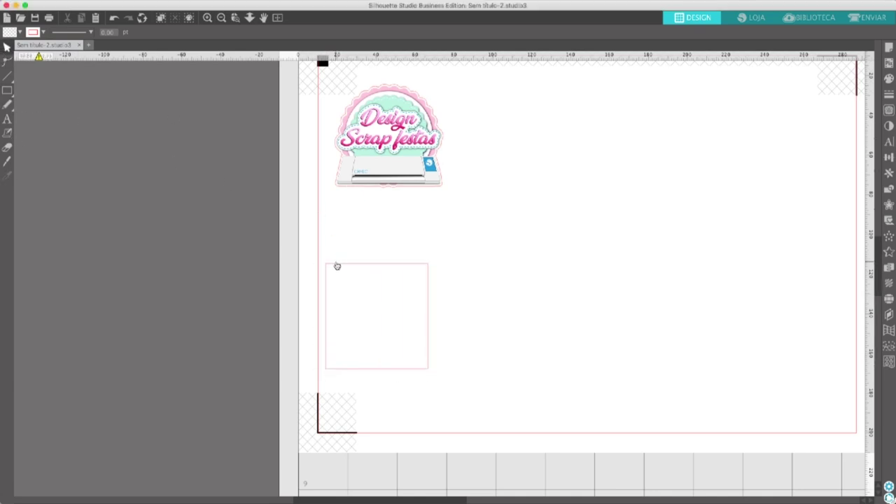
left_click(336, 264)
left_click(20, 32)
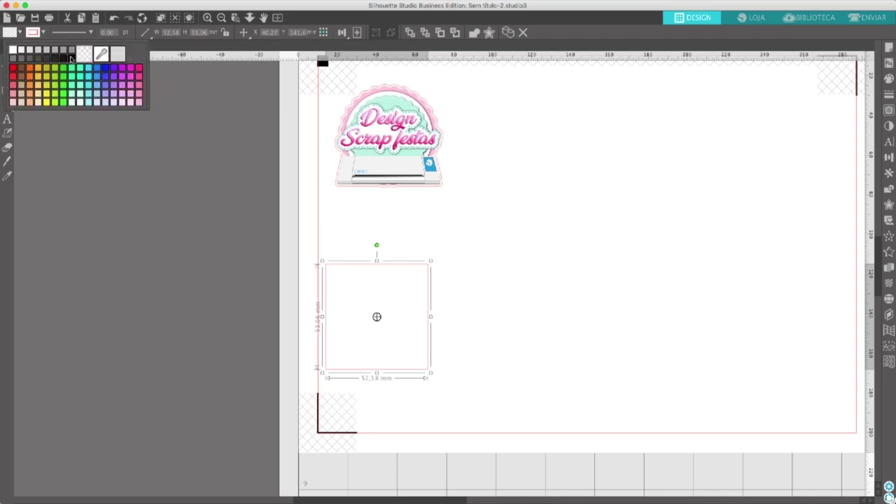
left_click(71, 57)
Try the black rectangle beside the lower-left registration mark, and delete it.
left_click_drag(395, 310, 405, 372)
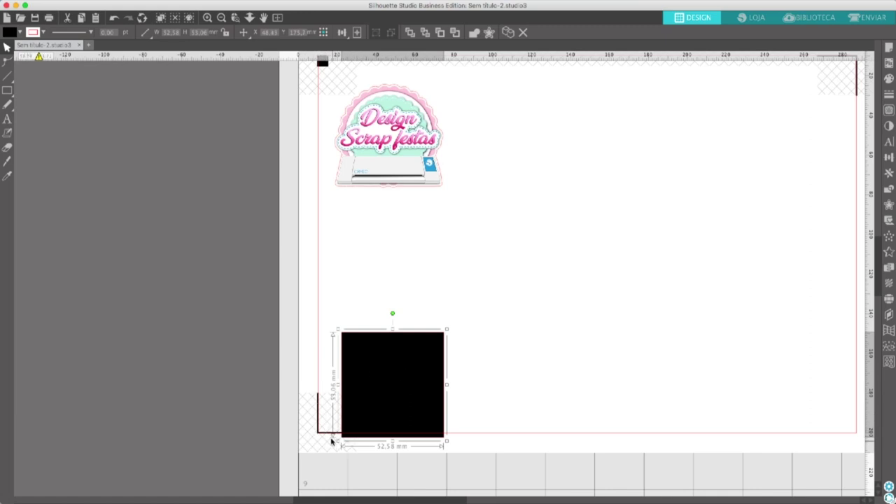
left_click_drag(362, 427, 379, 422)
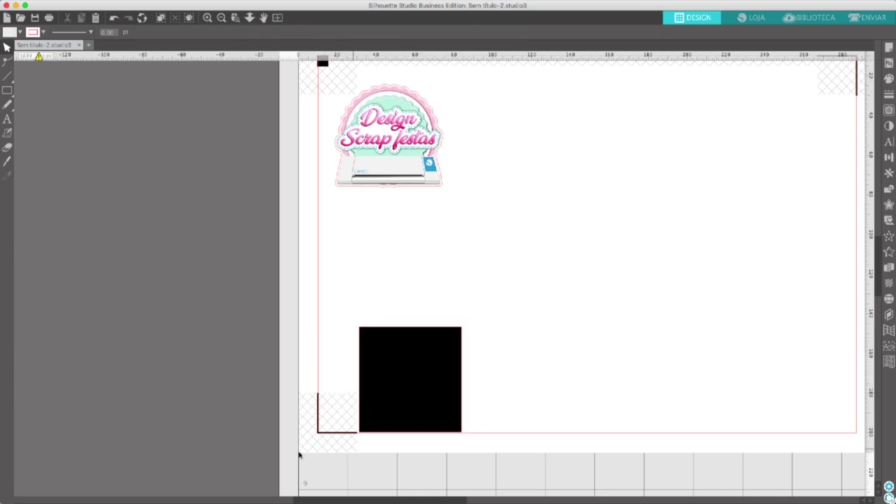
scroll(326, 266, "up", 3)
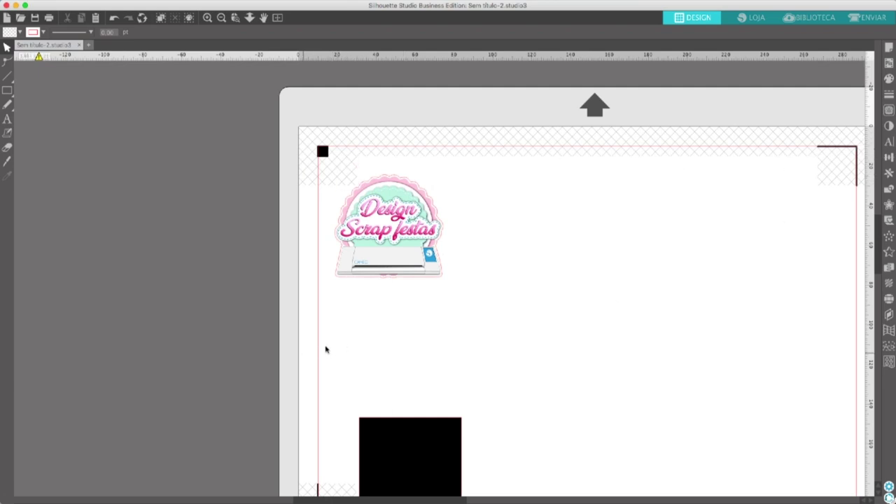
left_click(381, 446)
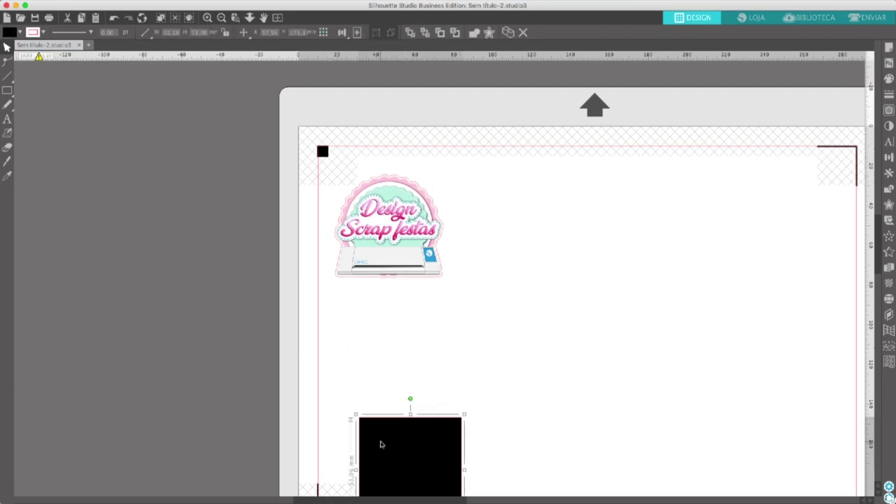
key("Delete")
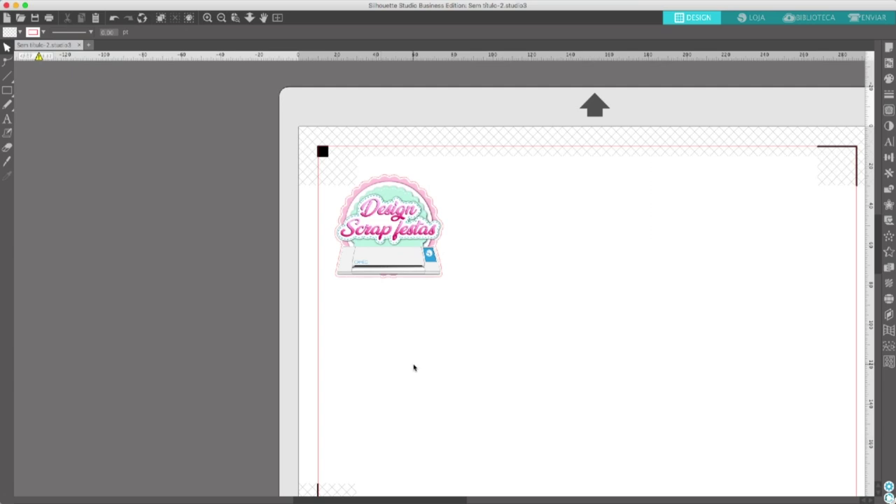
Turn off the display of the cut margin, and move the logo with its offset outline left toward the page's edge.
left_click_drag(440, 326, 388, 262)
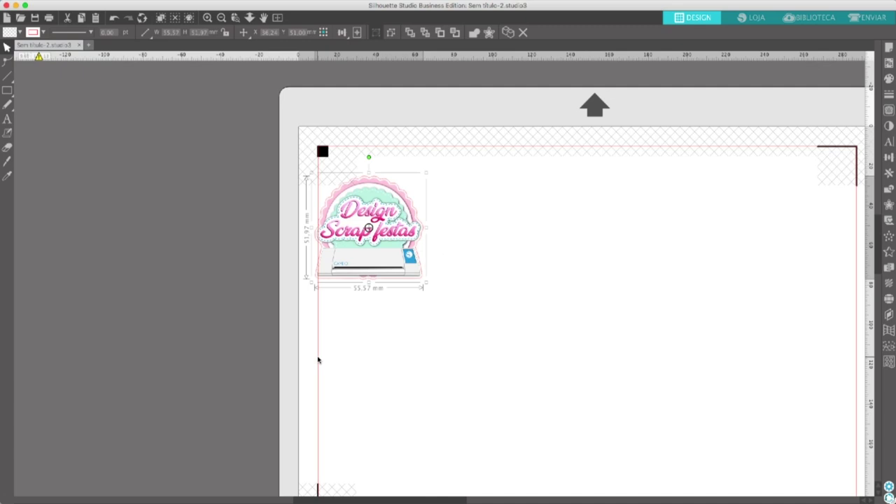
left_click(889, 46)
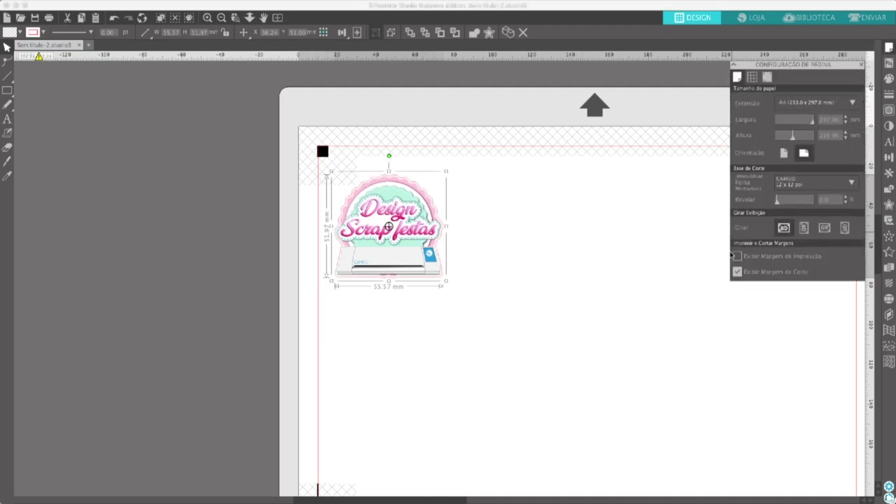
left_click(738, 272)
left_click_drag(455, 313, 360, 243)
scroll(364, 250, "down", 1)
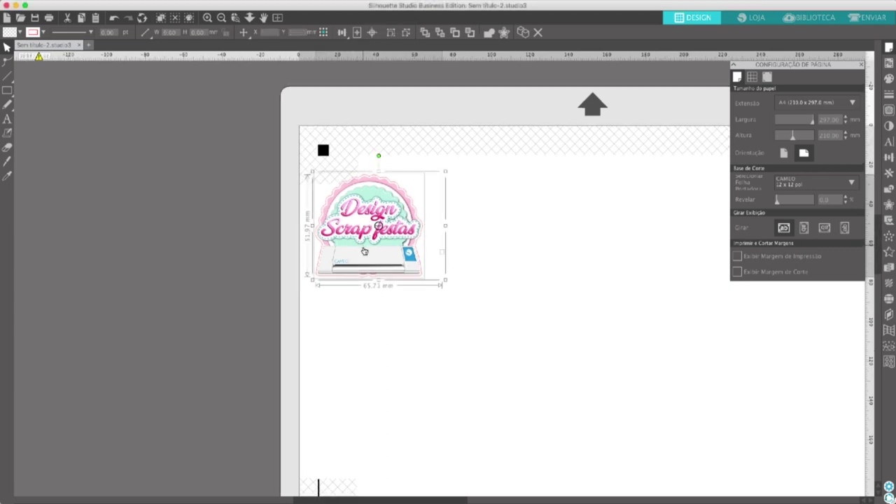
scroll(364, 250, "down", 2)
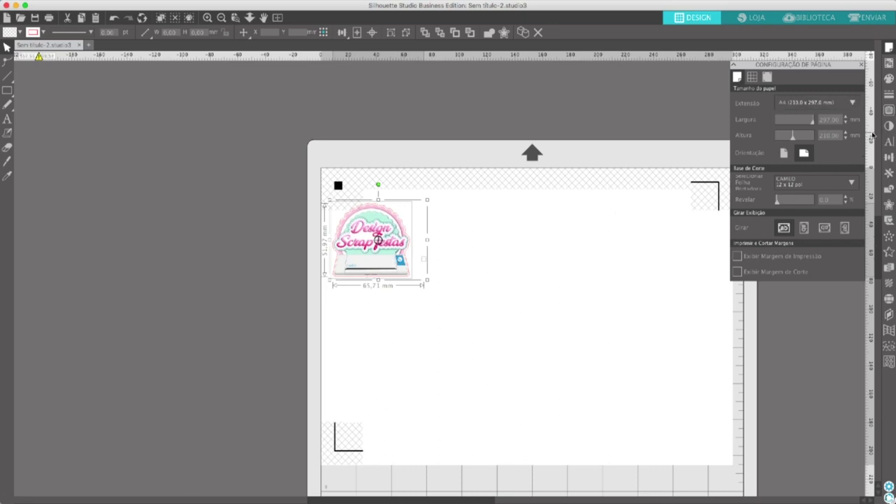
Replicate the logo with its offset outline into a grid of three rows and four columns.
left_click(888, 188)
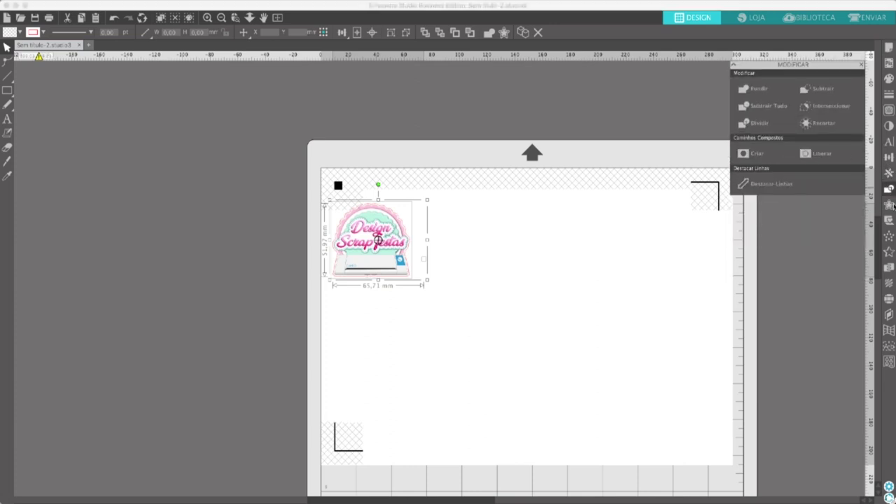
left_click(888, 173)
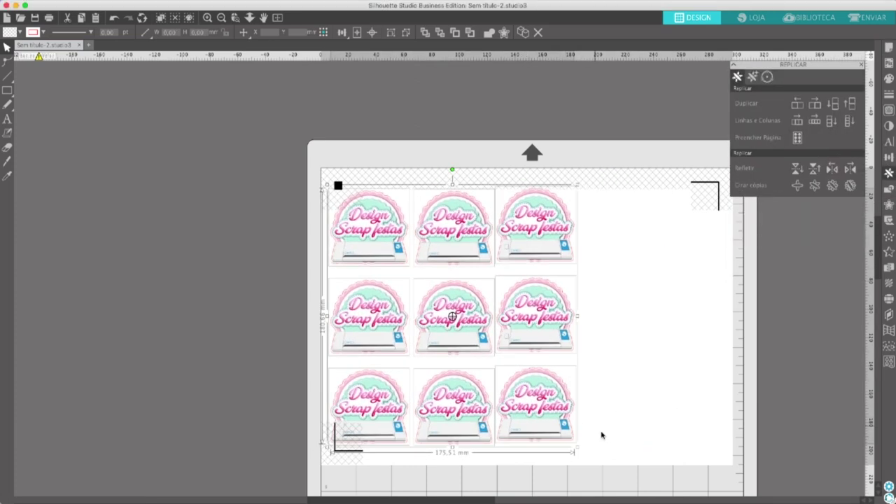
left_click_drag(600, 434, 434, 203)
left_click(814, 103)
left_click(693, 315)
key("Delete")
Align the fourth column beside the third, shift the whole grid of logos into place on the page, and deselect it.
left_click(602, 201)
left_click_drag(602, 201, 609, 201)
key("super+a")
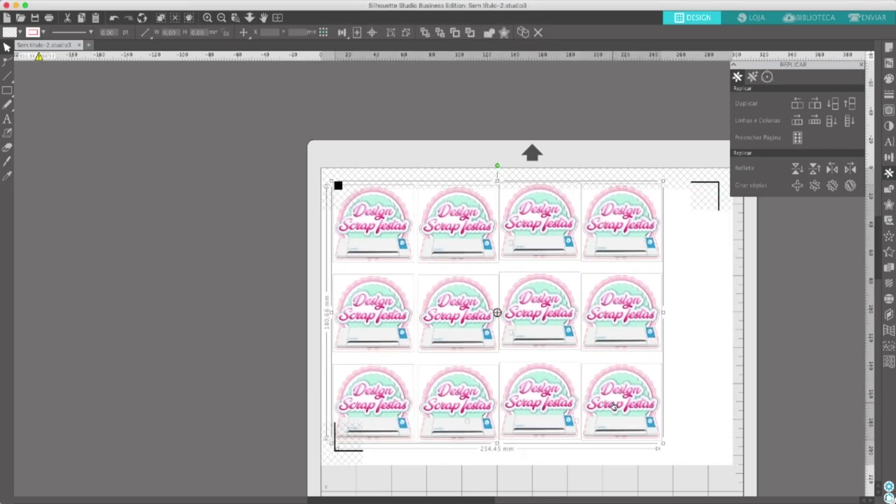
left_click(711, 394)
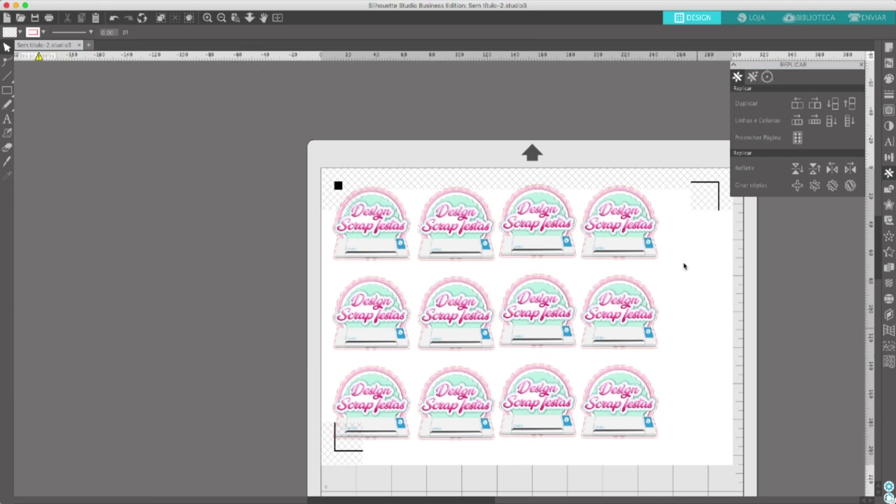
left_click(631, 209)
left_click_drag(696, 435, 629, 249)
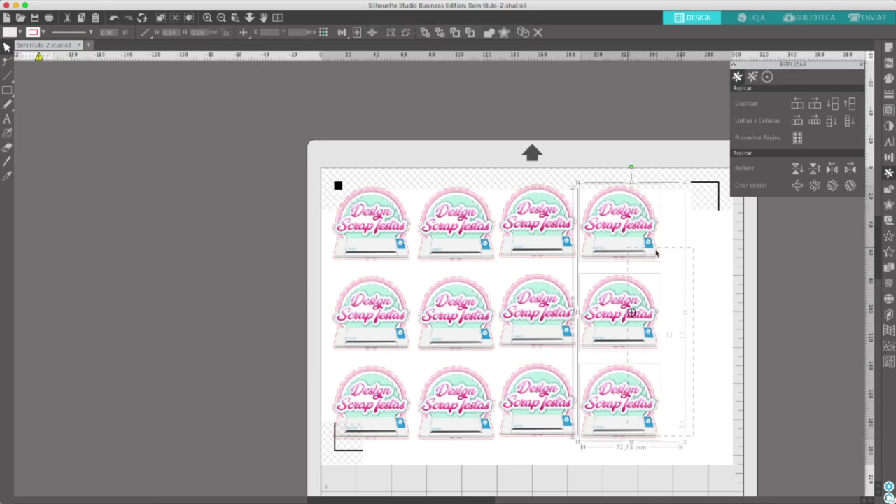
left_click(703, 325)
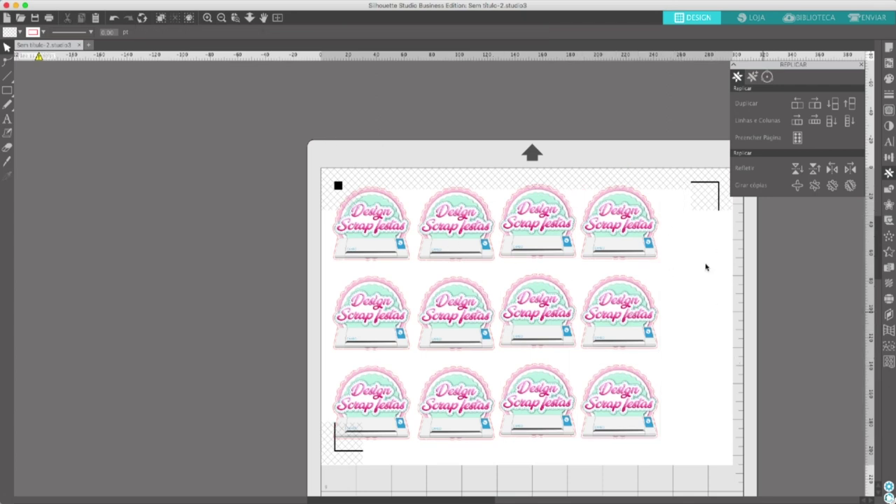
left_click_drag(705, 267, 671, 209)
key("Delete")
left_click(369, 226)
left_click(293, 260)
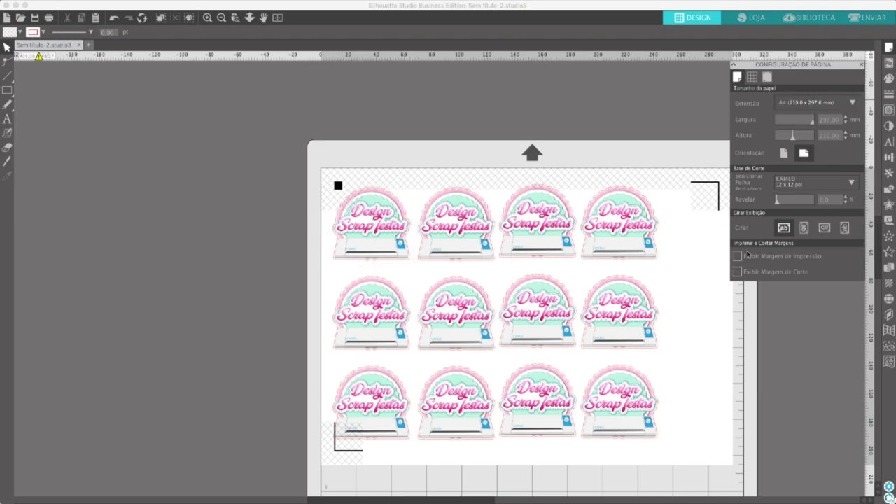
Turn on the display of both the cut margin and the print margin.
left_click(736, 272)
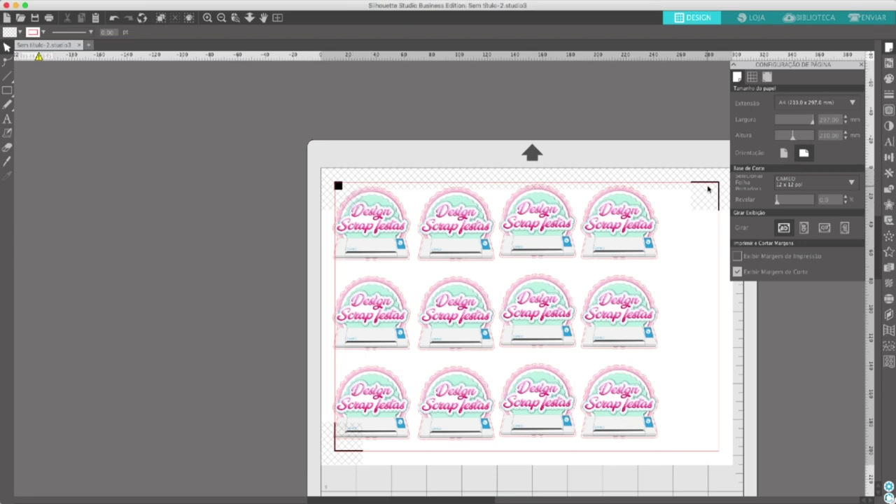
scroll(368, 352, "up", 2)
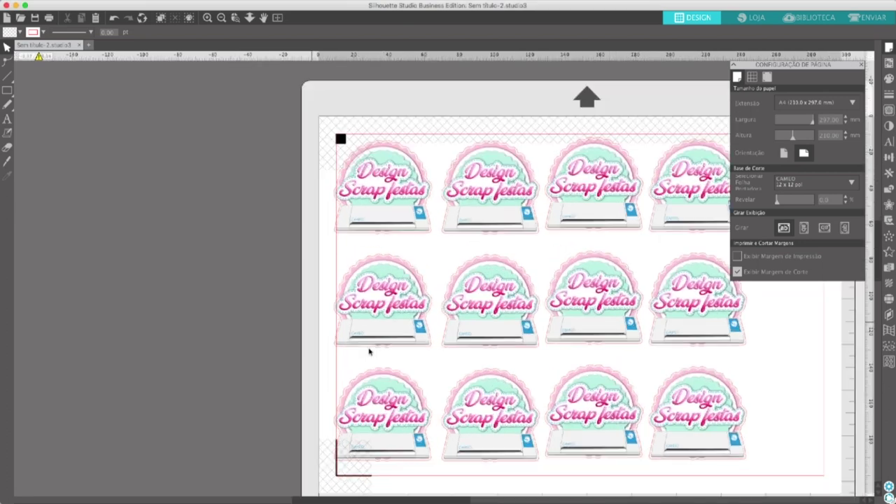
scroll(368, 347, "up", 3)
scroll(365, 140, "up", 5)
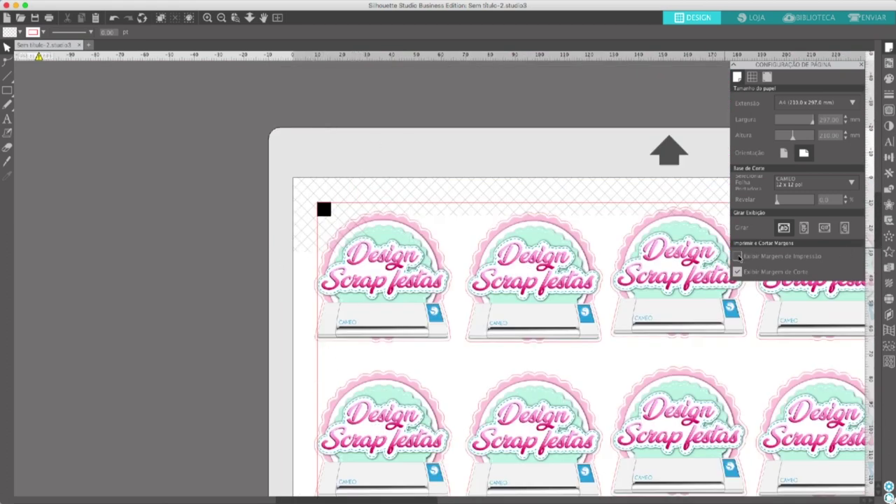
left_click(737, 256)
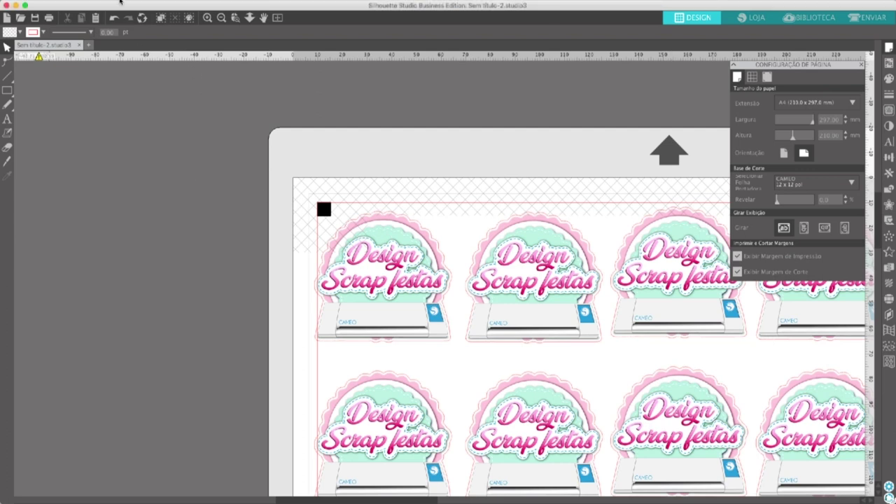
left_click(103, 2)
left_click(286, 211)
left_click(862, 65)
scroll(842, 191, "down", 1)
scroll(827, 171, "down", 5)
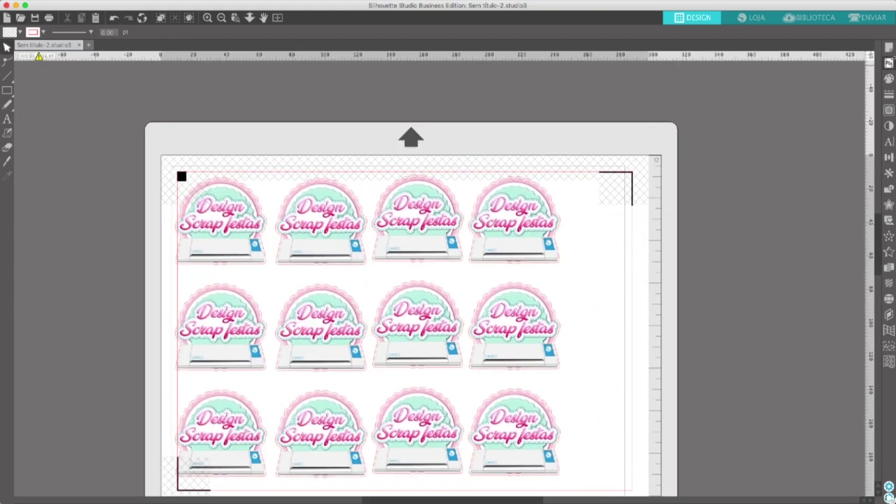
Toggle the print margin's display off and on in the page settings to compare its extent with the cut margin.
left_click(890, 79)
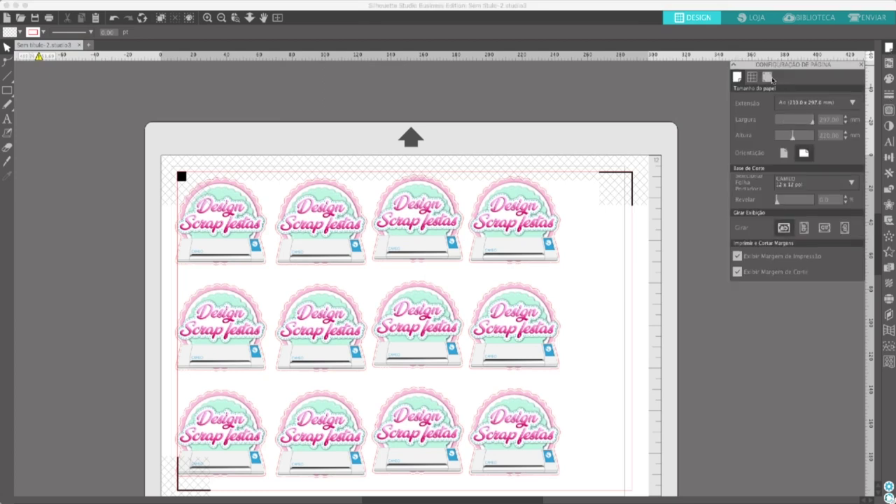
left_click(767, 77)
left_click(739, 78)
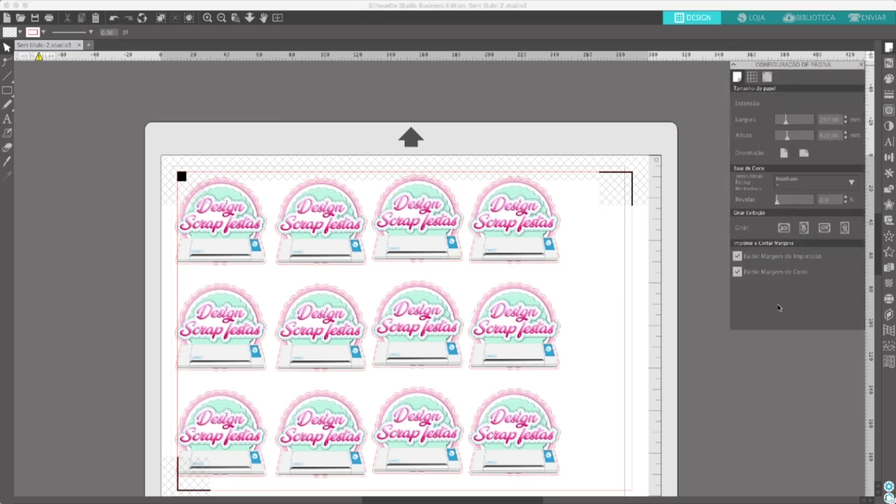
left_click(737, 256)
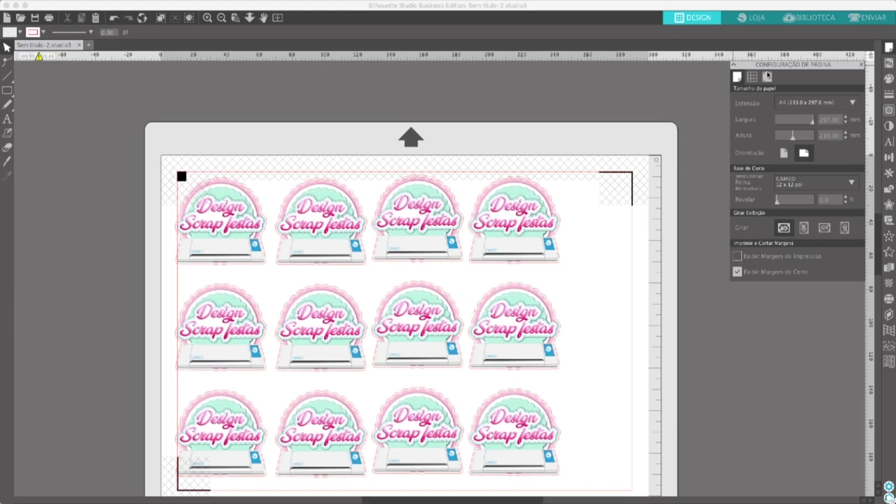
left_click(736, 257)
left_click(737, 257)
left_click(737, 256)
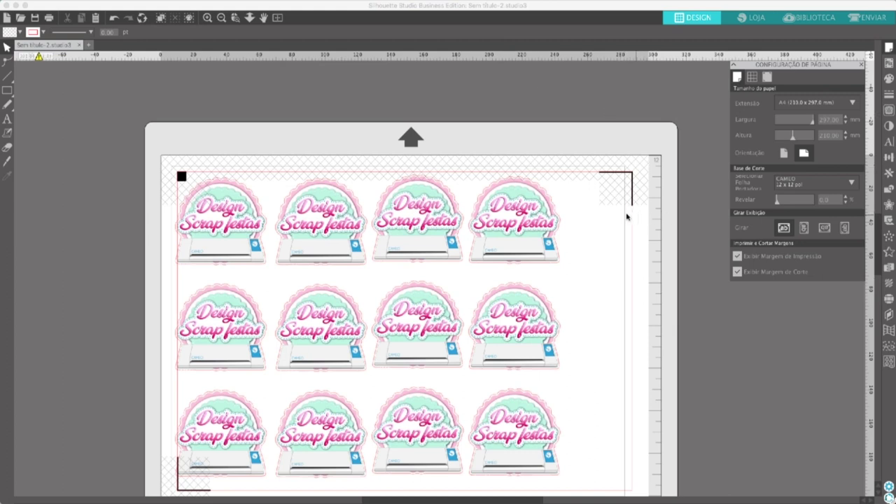
left_click(96, 1)
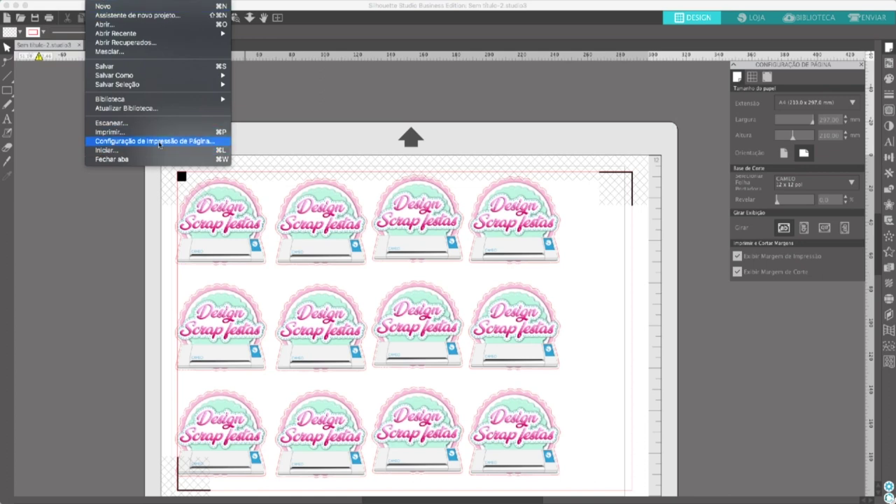
left_click(160, 143)
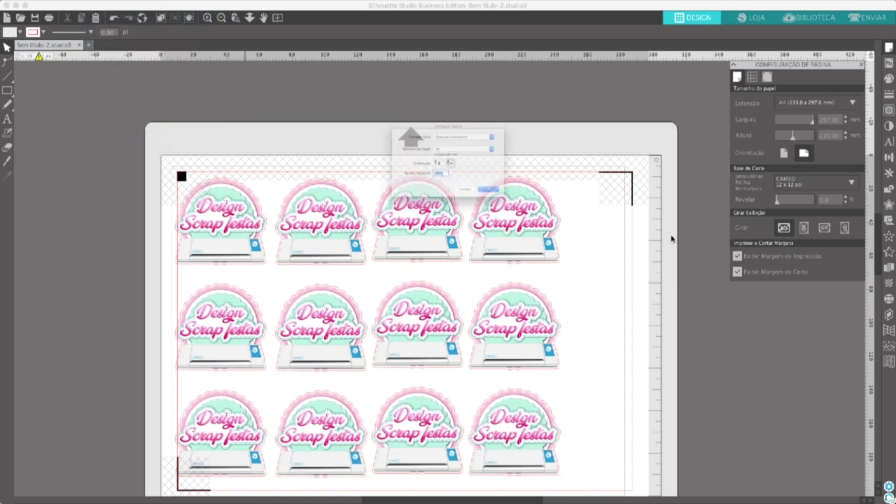
left_click(480, 214)
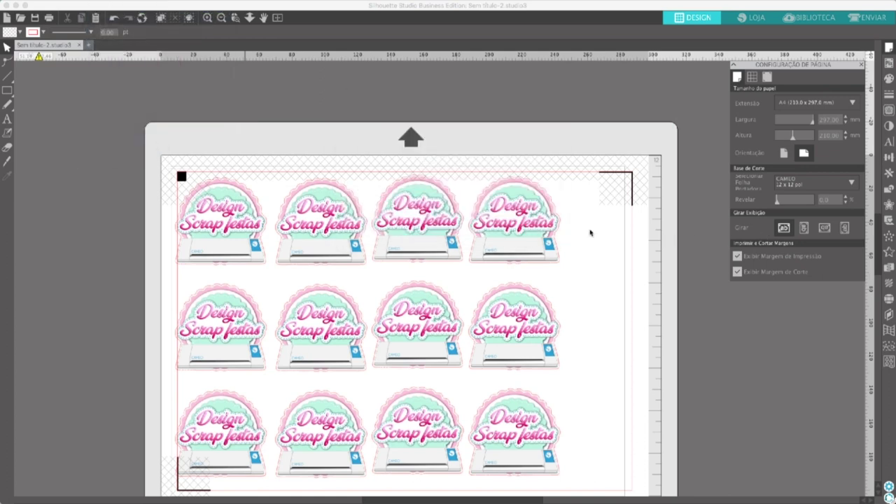
Format the print page setup for the EPSON L365 wifi printer.
left_click(95, 2)
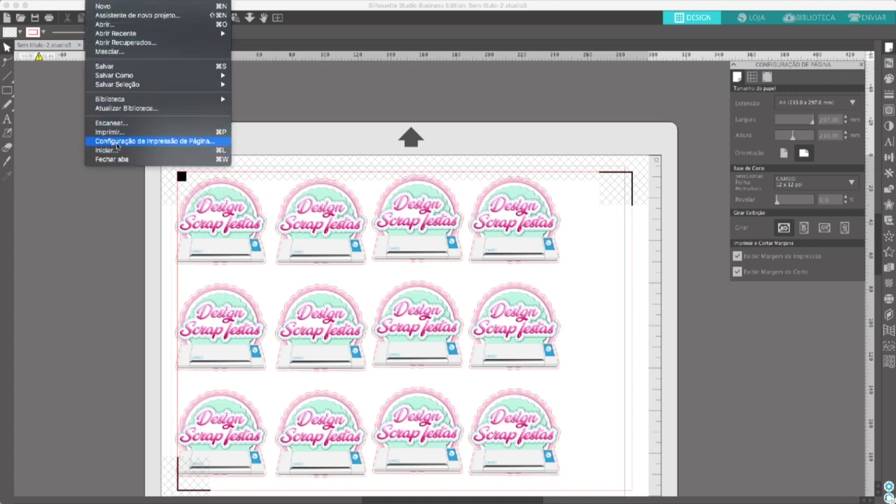
left_click(138, 144)
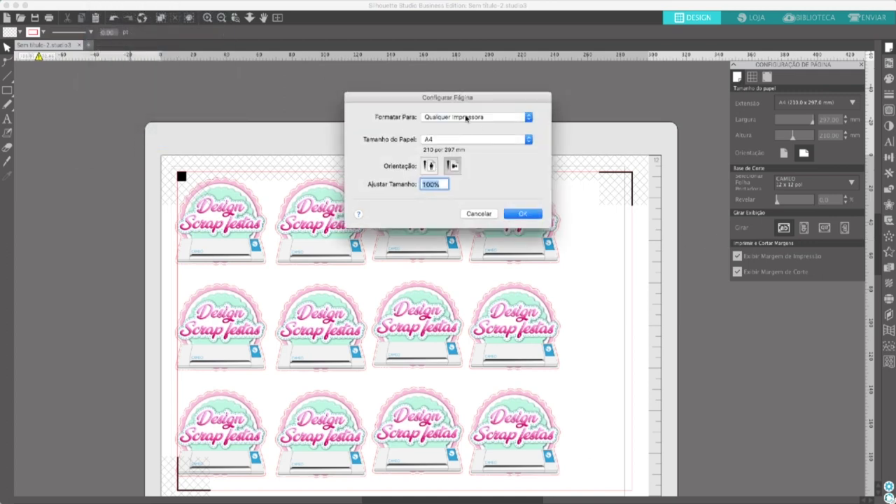
left_click(466, 119)
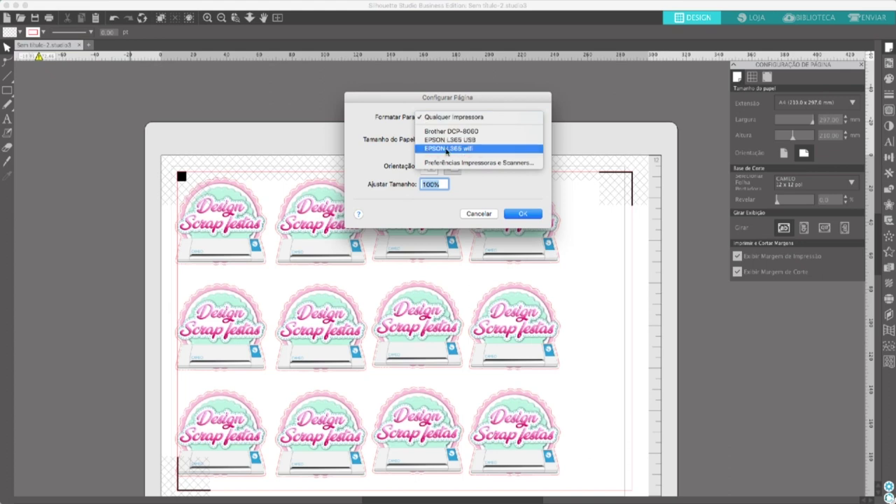
left_click(446, 149)
left_click(522, 213)
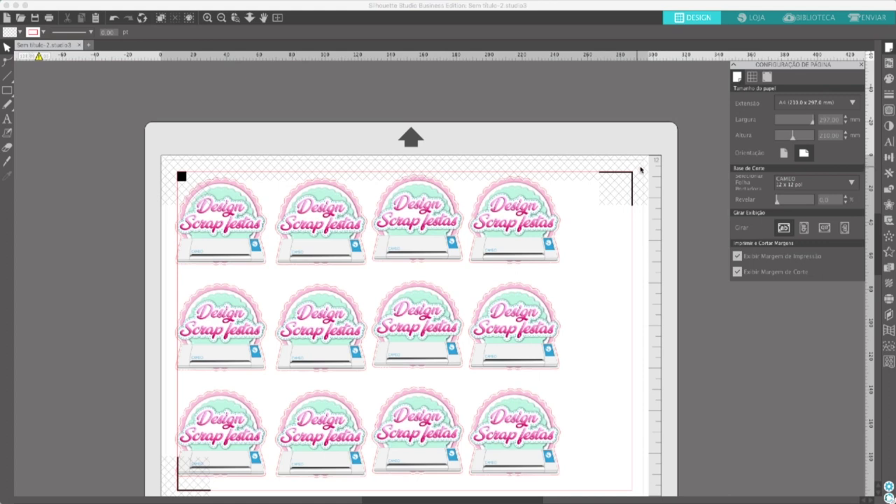
Move the last logo of the bottom row to the page's lower-right corner, across the cut margin, and deselect it.
scroll(652, 383, "down", 3)
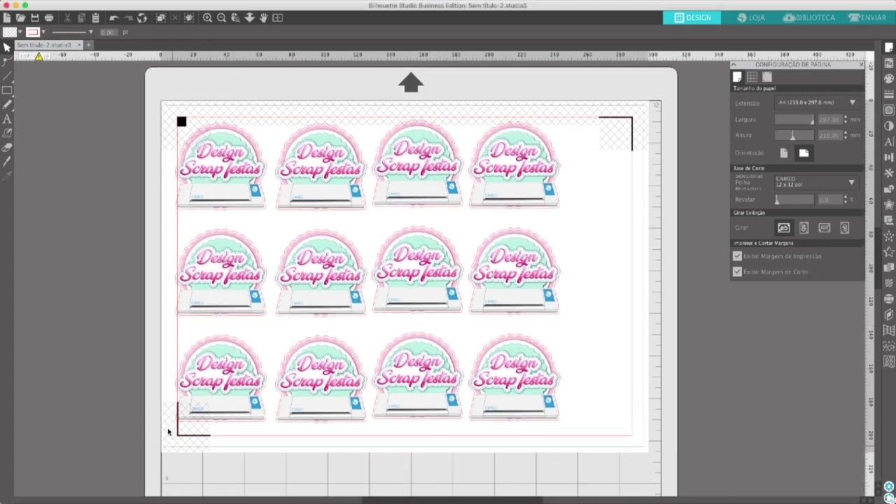
scroll(191, 294, "up", 1)
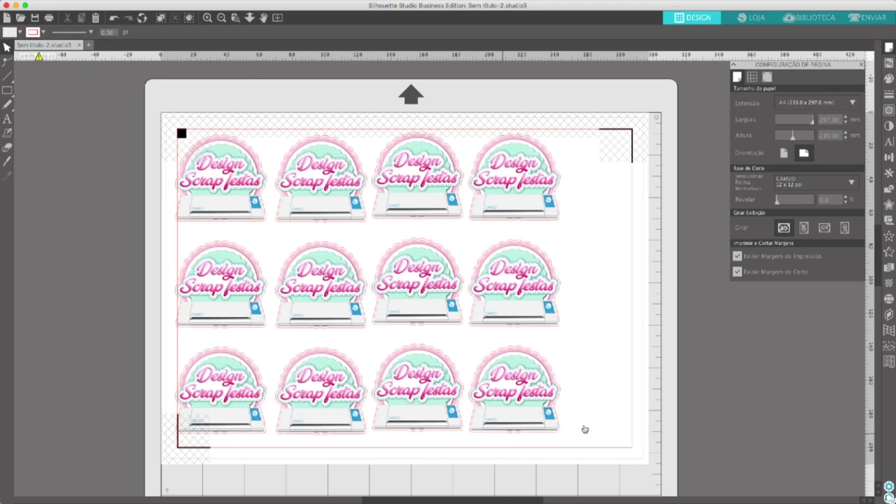
left_click_drag(512, 410, 593, 437)
left_click(664, 467)
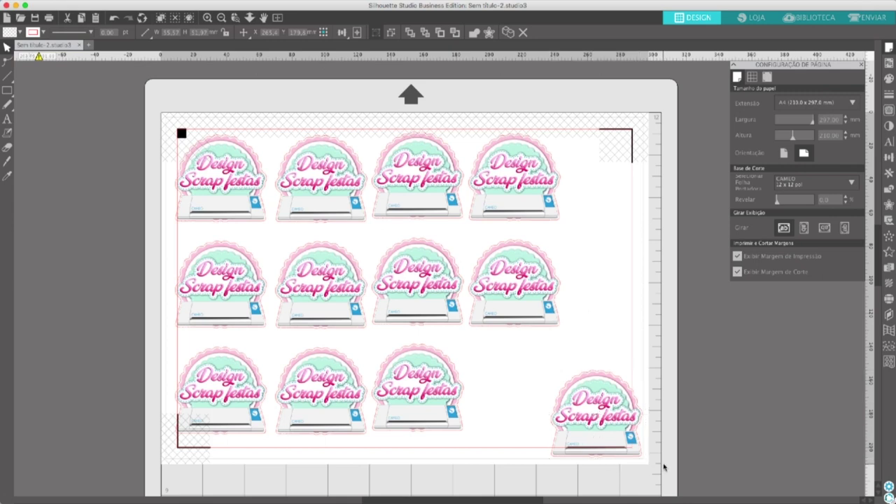
Check the corner logo against the print and cut margins, and move it back into the fourth column of the bottom row.
scroll(661, 465, "up", 5)
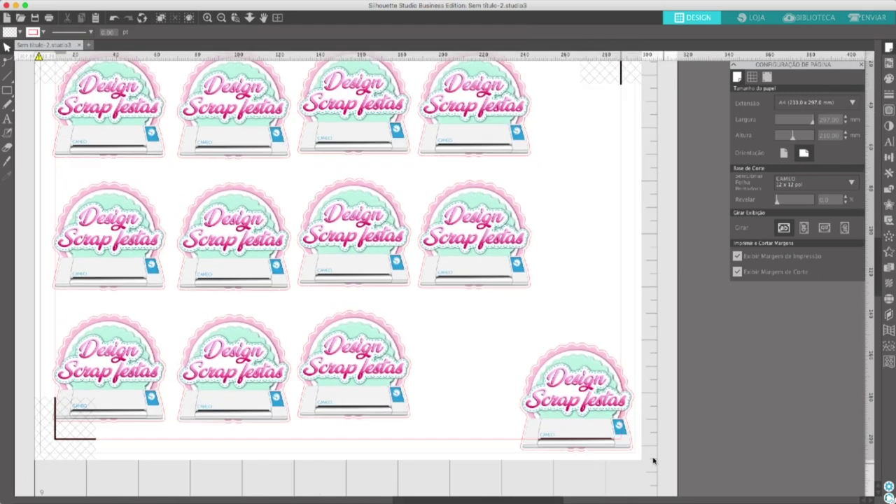
scroll(526, 395, "down", 5)
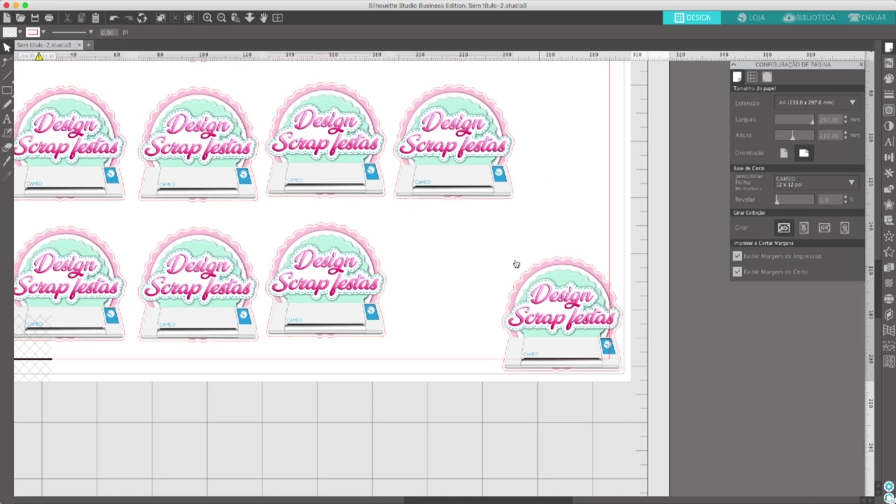
scroll(509, 357, "up", 3)
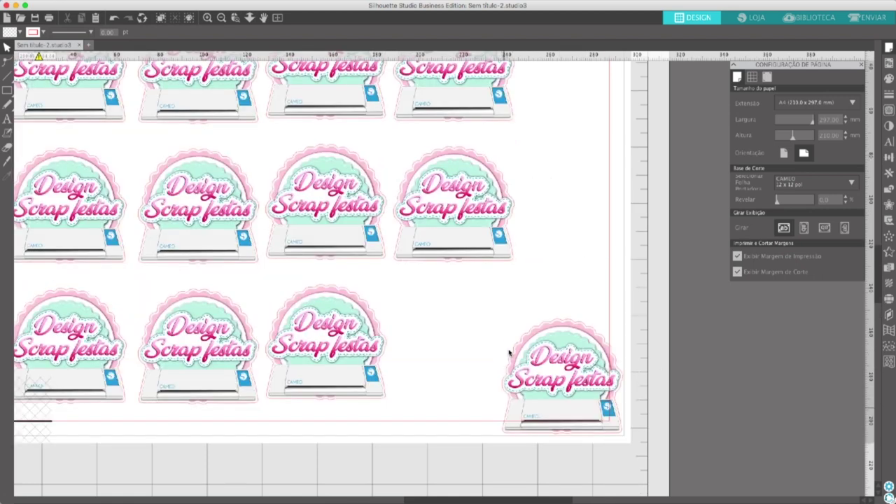
scroll(302, 240, "down", 3)
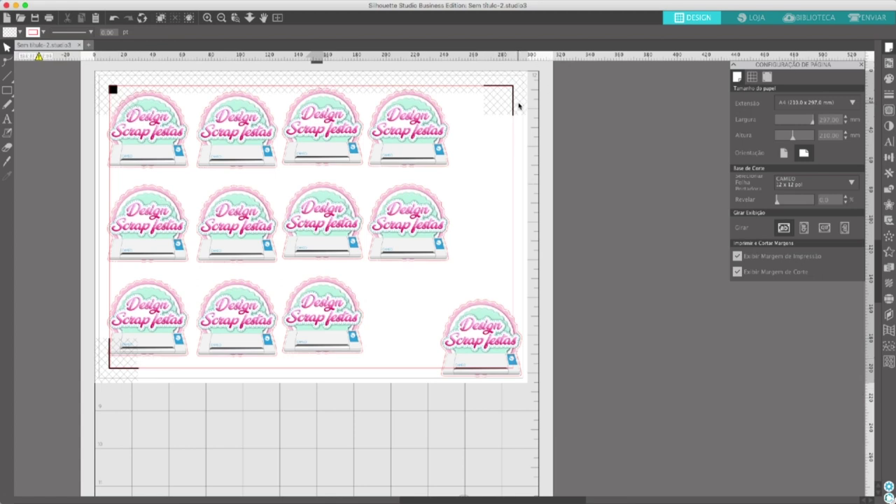
scroll(517, 379, "up", 2)
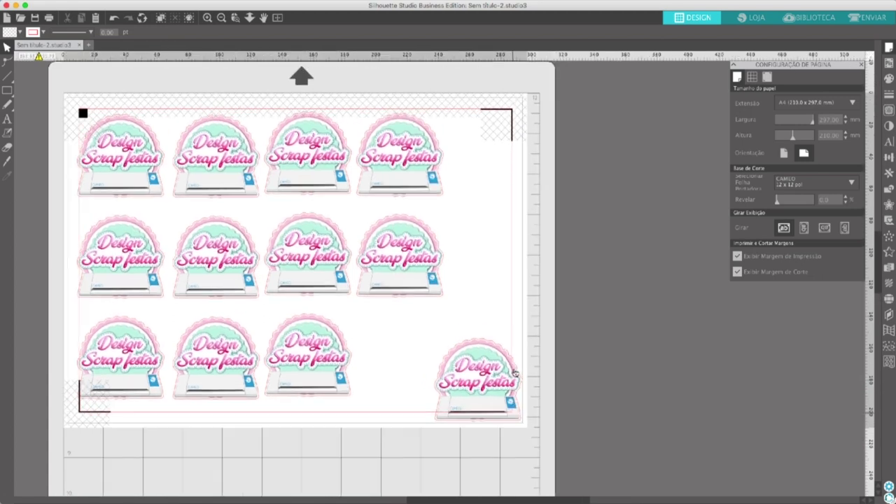
scroll(517, 373, "up", 4)
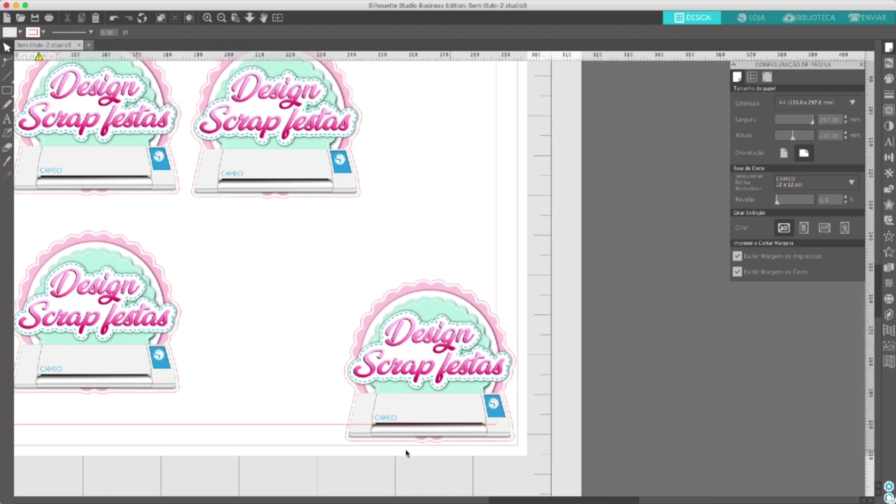
left_click_drag(410, 439, 266, 401)
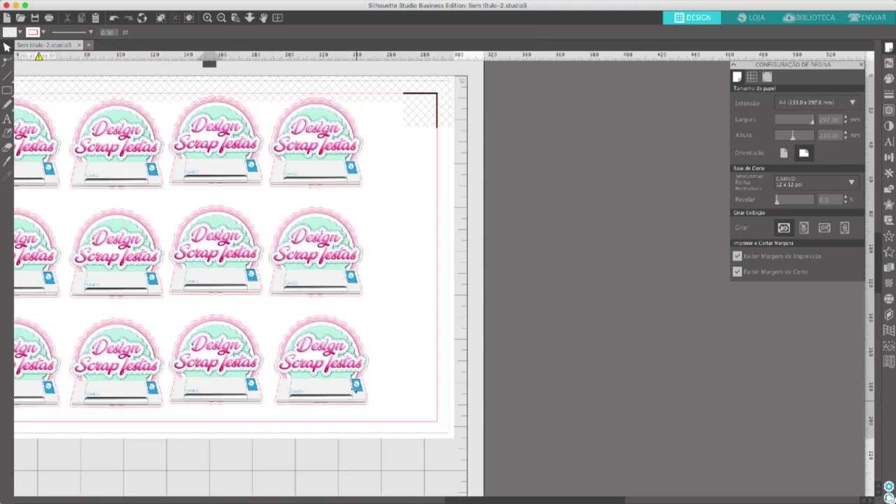
scroll(364, 315, "down", 1)
left_click_drag(364, 315, 540, 328)
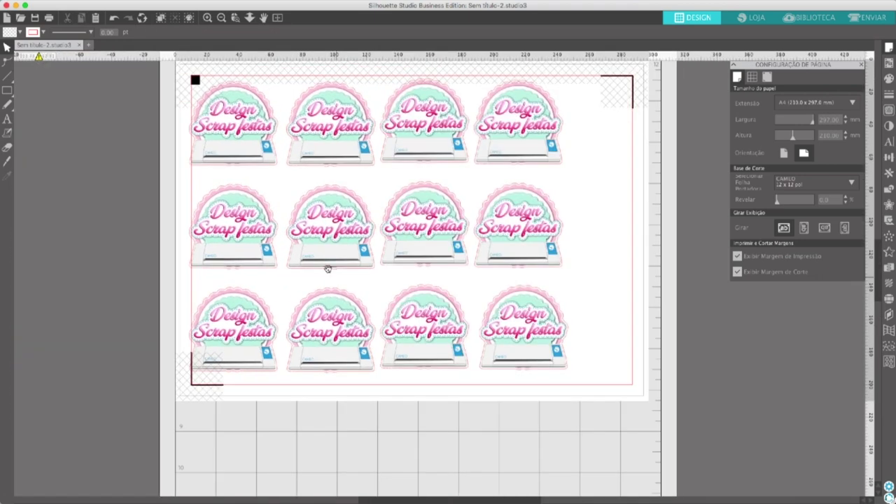
Move the whole grid of logos right, clear of the registration mark areas, and deselect it.
left_click_drag(328, 268, 394, 281)
left_click_drag(202, 116, 641, 368)
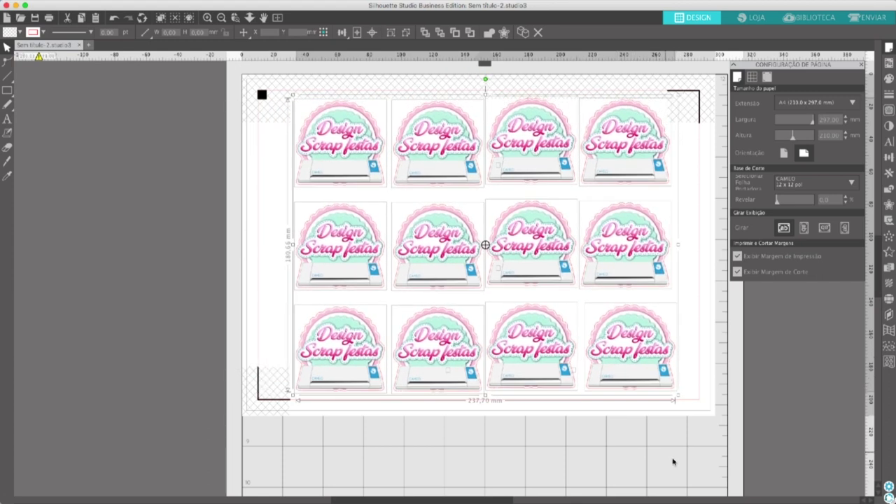
left_click(673, 462)
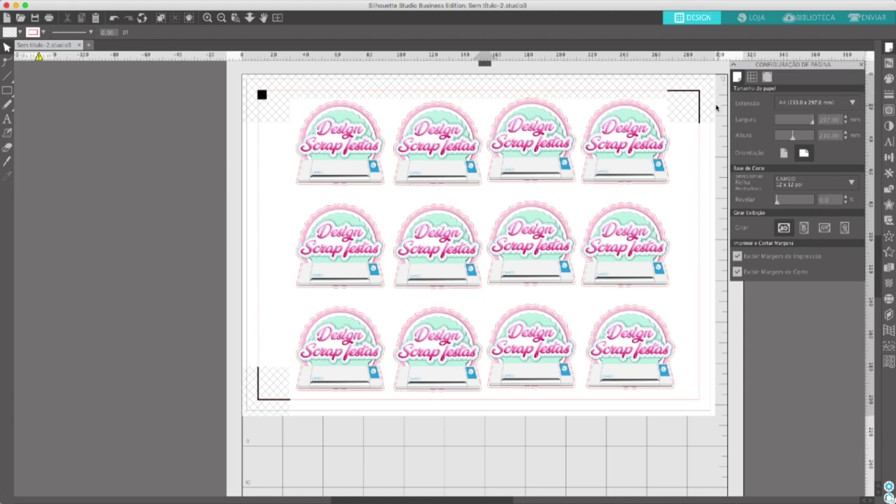
Toggle the cut margin's display off and on repeatedly to examine its boundary around the logos.
left_click(737, 272)
left_click(738, 272)
left_click(737, 272)
left_click(737, 273)
left_click(737, 272)
left_click(737, 273)
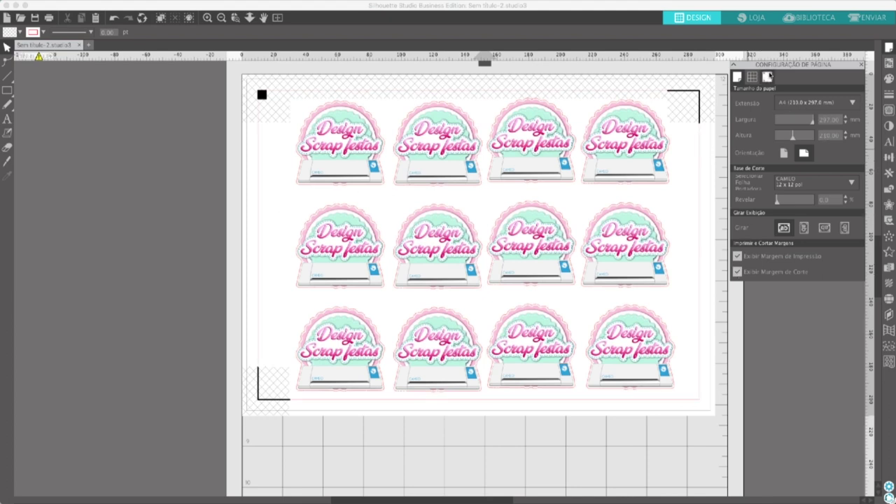
Set the inset of the registration marks to 15 mm.
left_click(767, 76)
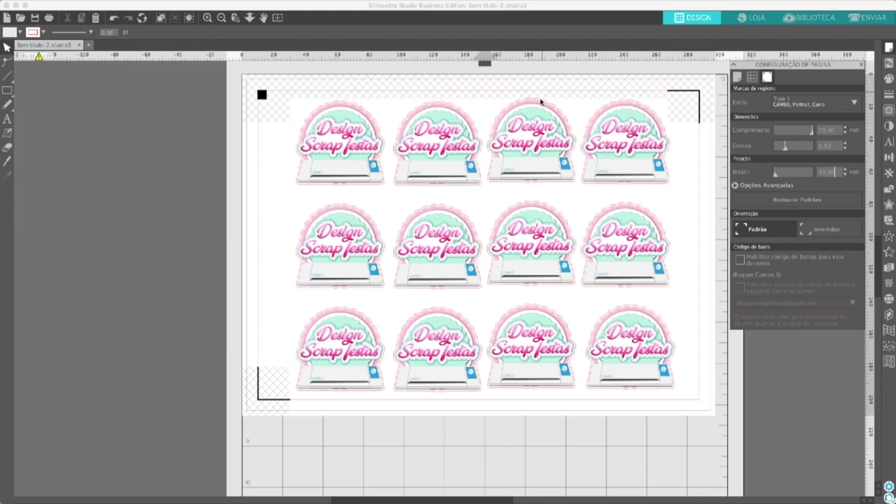
left_click_drag(835, 171, 789, 170)
type("15")
key("Return")
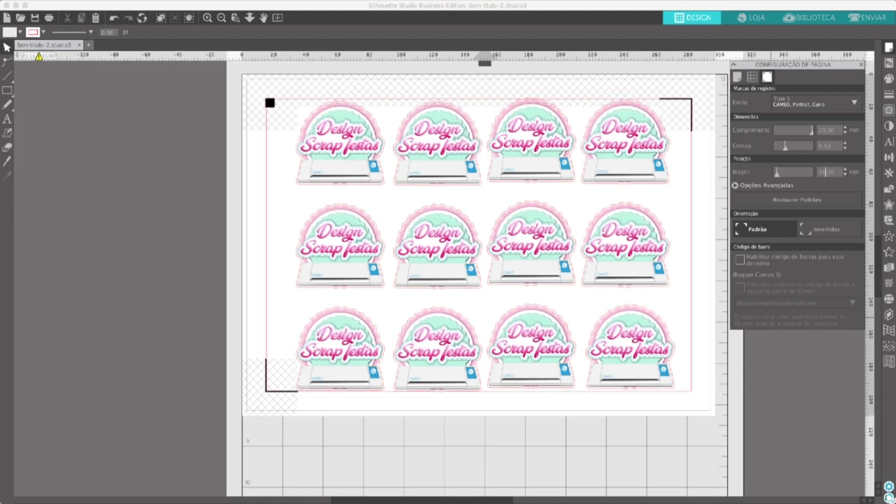
Set the inset of the registration marks to 10 mm and close the page setup.
left_click_drag(837, 172, 748, 175)
type("10")
key("Return")
double_click(838, 171)
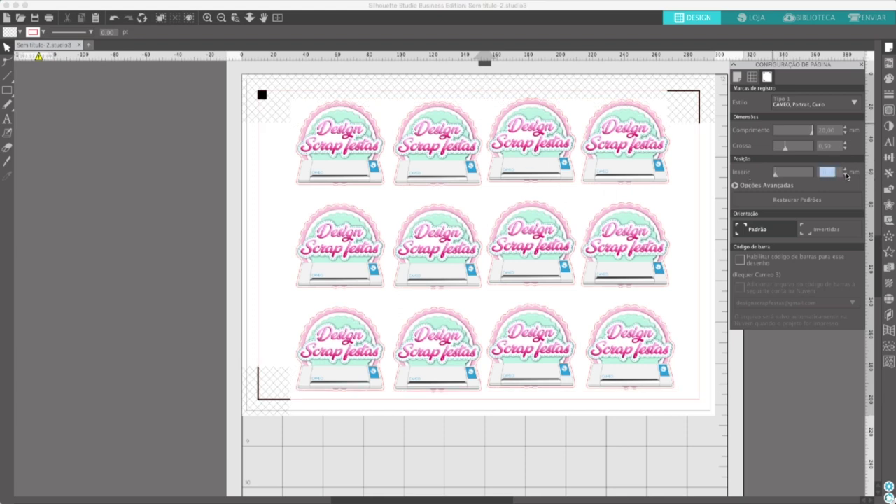
left_click(184, 101)
left_click(859, 65)
Move the top row of logos up and left beside the registration square, and bring the middle row up directly beneath it.
left_click_drag(269, 138, 612, 177)
left_click(714, 226)
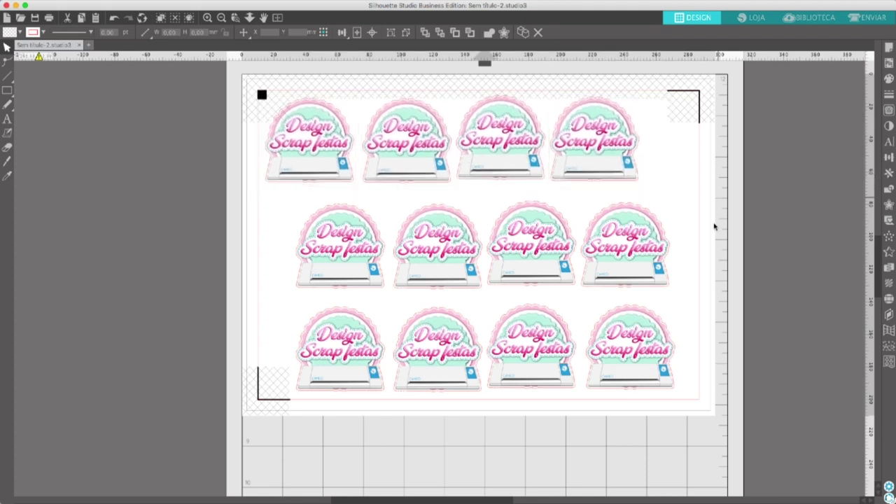
left_click_drag(278, 241, 621, 262)
left_click(711, 266)
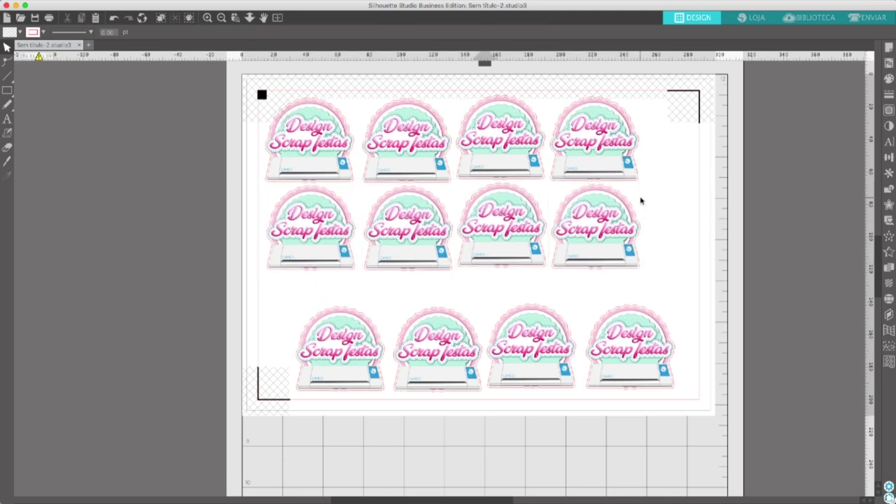
Adjust the vertical gap between the first- and second-row logos in the fourth column so their cut lines stay apart.
scroll(586, 182, "up", 1)
scroll(586, 185, "up", 5)
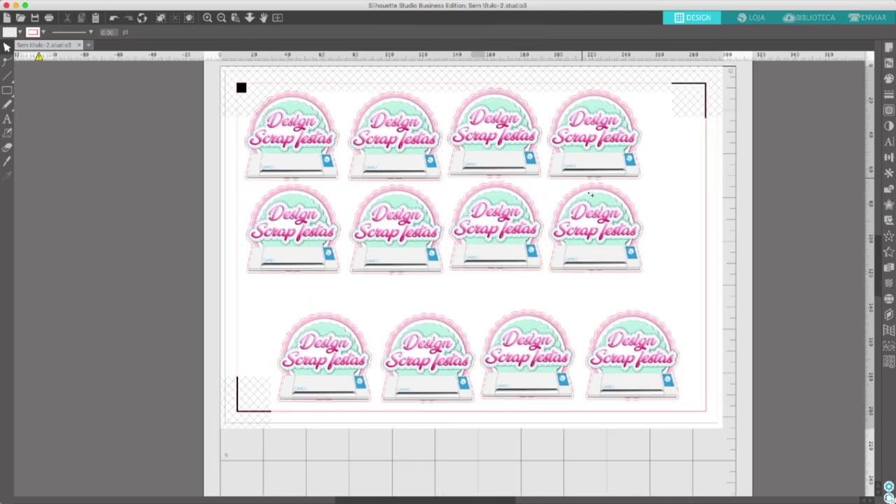
scroll(763, 259, "up", 5)
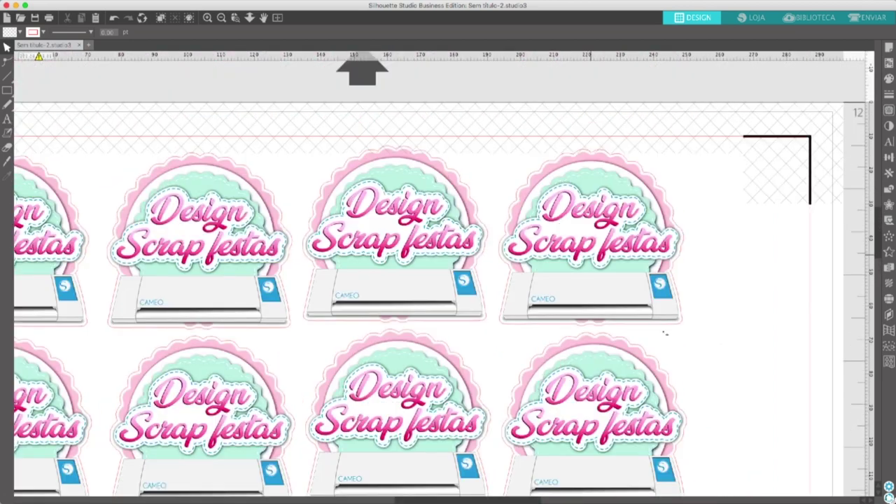
scroll(665, 333, "up", 2)
left_click(665, 333)
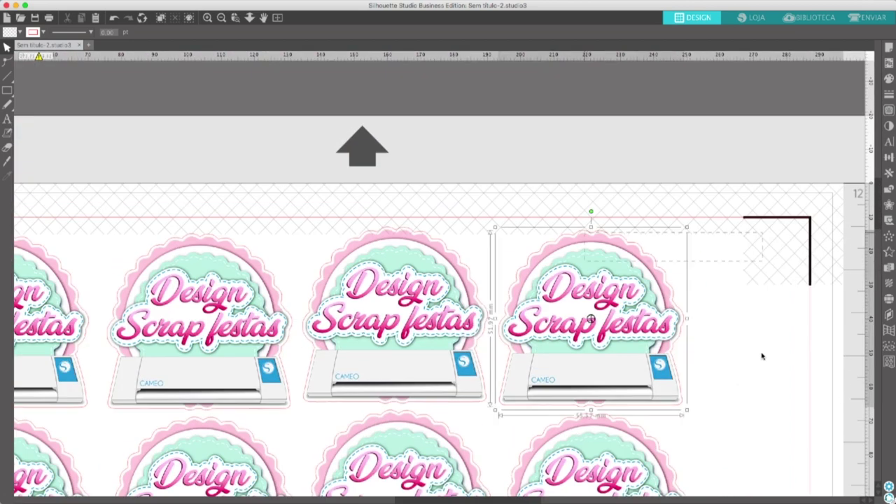
left_click_drag(718, 364, 688, 248)
left_click(686, 399)
left_click_drag(592, 378, 592, 371)
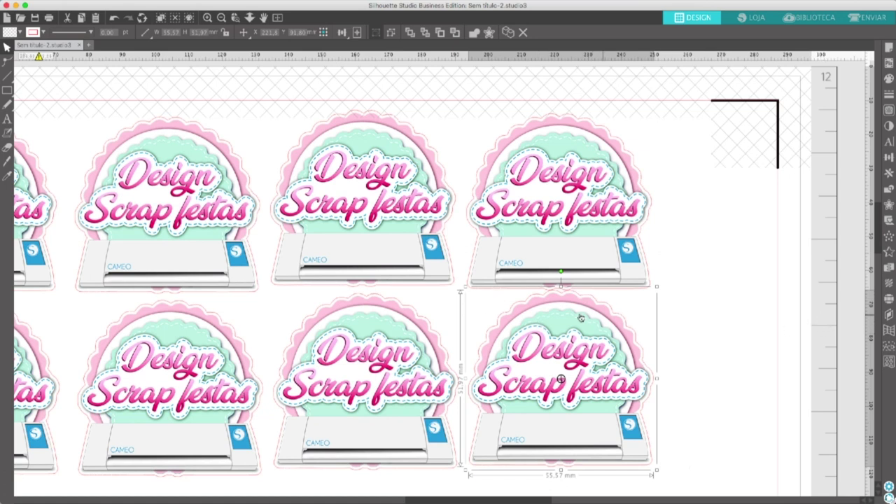
left_click_drag(565, 308, 566, 315)
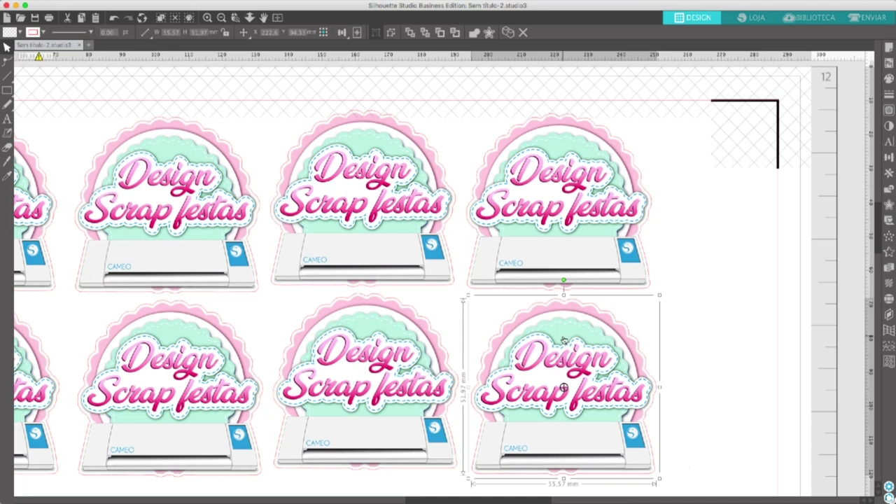
scroll(503, 335, "down", 5)
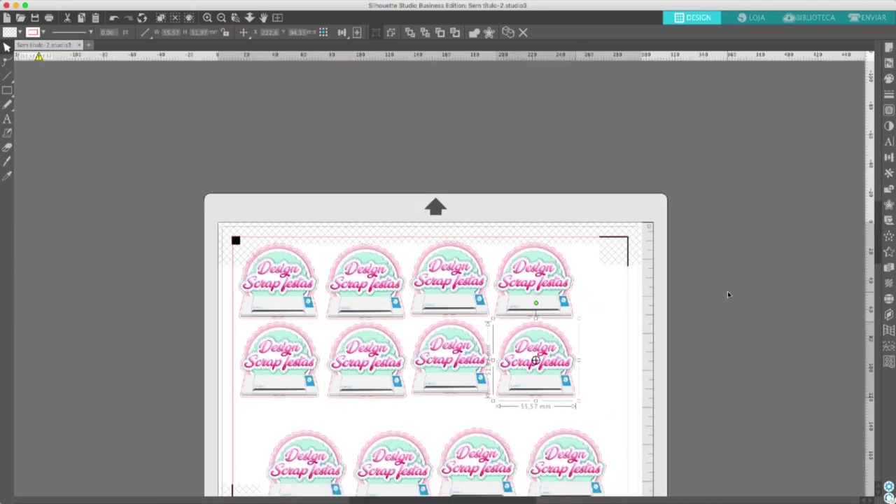
left_click(728, 295)
Raise the fourth logo of the second row slightly, closer to the logo above it.
key("space")
left_click_drag(616, 293, 716, 263)
left_click(639, 320)
left_click_drag(640, 321, 639, 317)
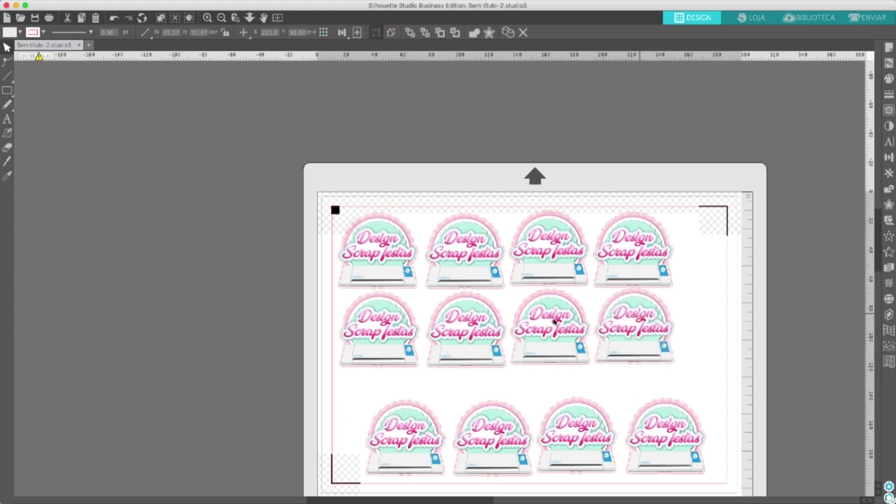
key("Escape")
Move the bottom row of logos up and left toward the others, and shift the whole grid slightly right and down.
left_click_drag(496, 432, 476, 411)
left_click(723, 247)
key("space")
left_click_drag(706, 274, 654, 228)
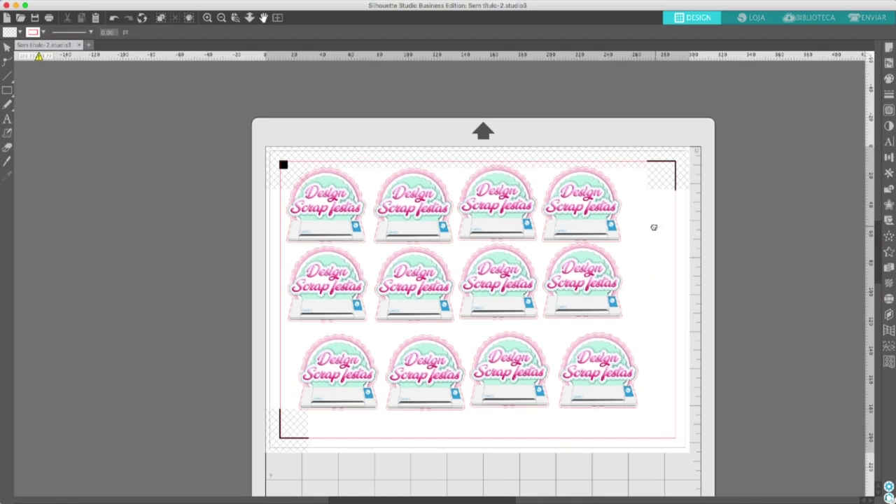
left_click_drag(252, 166, 622, 409)
left_click(212, 339)
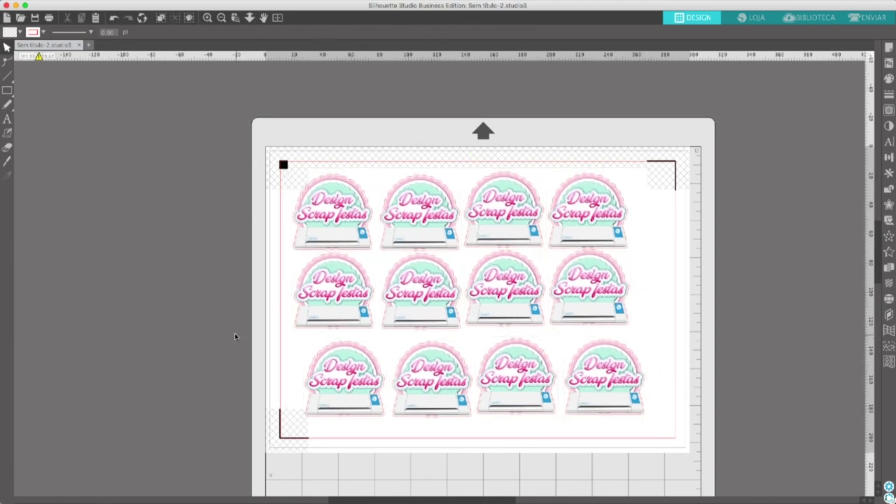
Save the page to disk as IMPRESSAO in Portable Document Format.
left_click(96, 4)
mouse_move(130, 76)
left_click(280, 75)
left_click(448, 266)
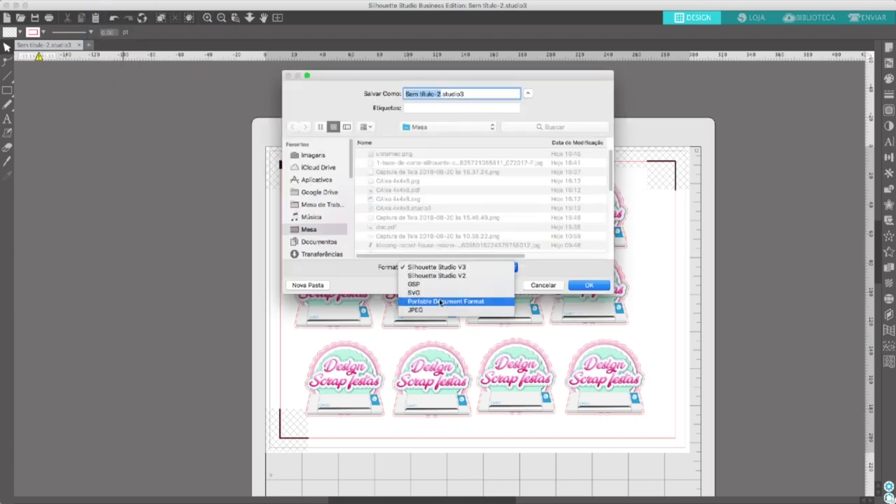
key("Down")
key("Escape")
type("IMPRESSAO")
left_click(459, 266)
left_click(445, 301)
left_click(589, 284)
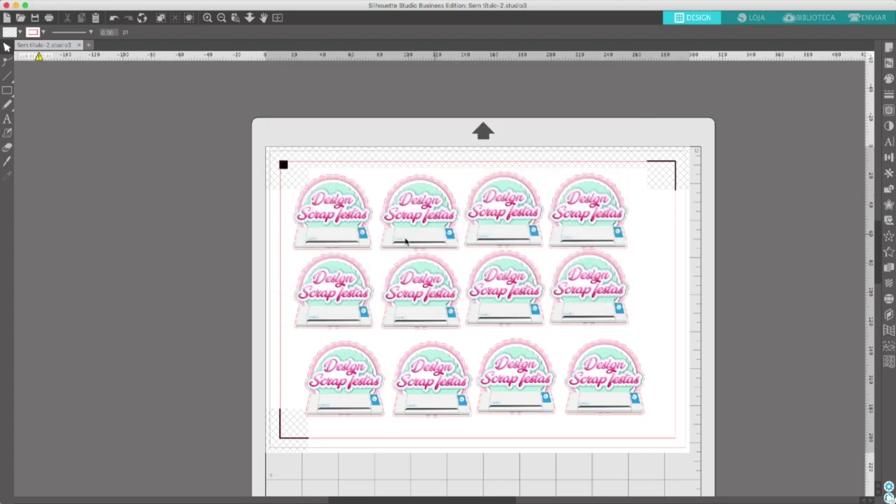
Switch to Adobe Illustrator and bring the logo print page in beside the cutting mat template.
mouse_move(451, 494)
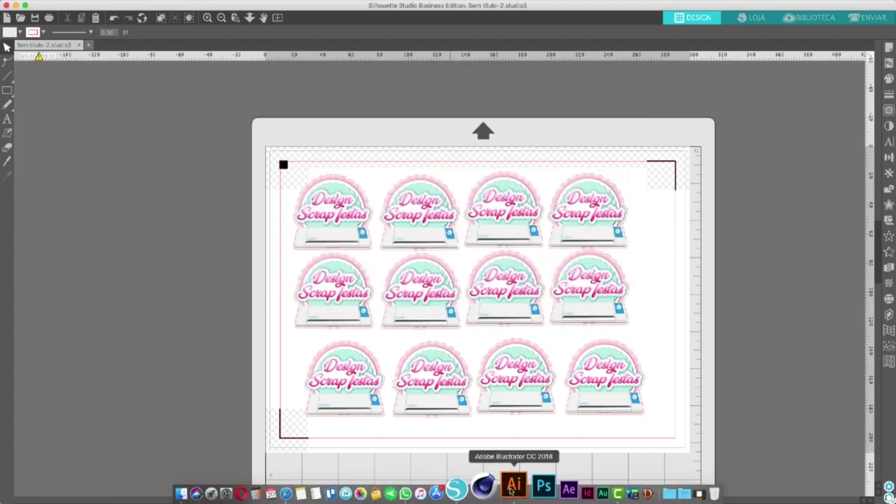
left_click(512, 486)
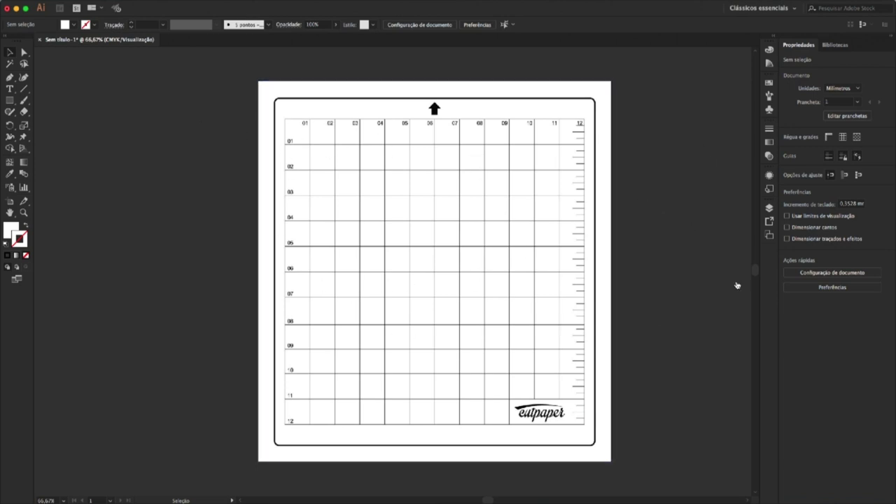
mouse_move(373, 493)
scroll(611, 137, "right", 1)
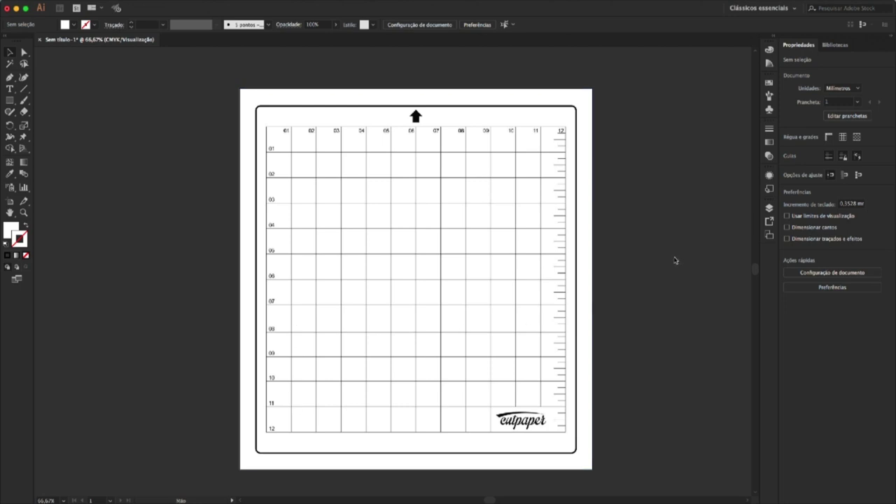
scroll(675, 260, "right", 10)
left_click_drag(735, 263, 459, 345)
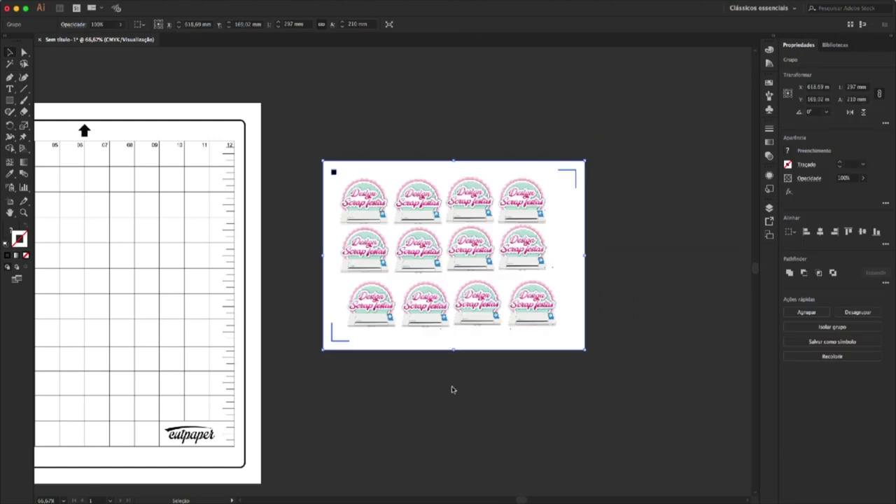
Position the logo page to the right of the cutting mat template, clear of its edge.
scroll(583, 381, "left", 5)
left_click_drag(603, 295, 441, 314)
left_click(585, 371)
left_click_drag(558, 263, 647, 250)
left_click(512, 124)
left_click(492, 166)
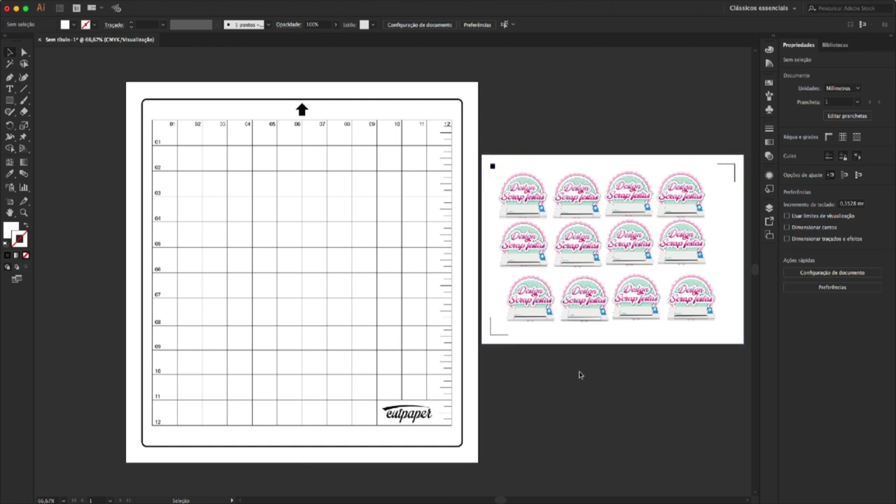
scroll(572, 229, "up", 3)
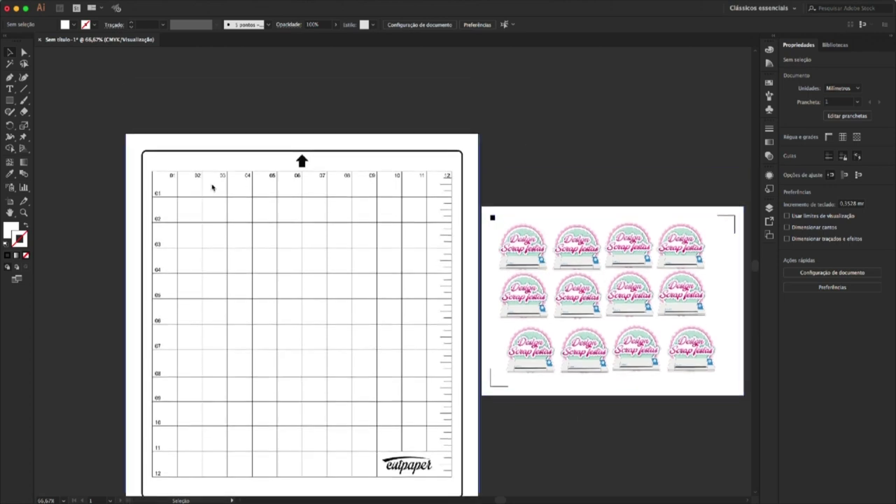
left_click_drag(569, 261, 597, 187)
Draw a square over the cutting mat's grid and resize it to 300 × 300 mm.
left_click(142, 157)
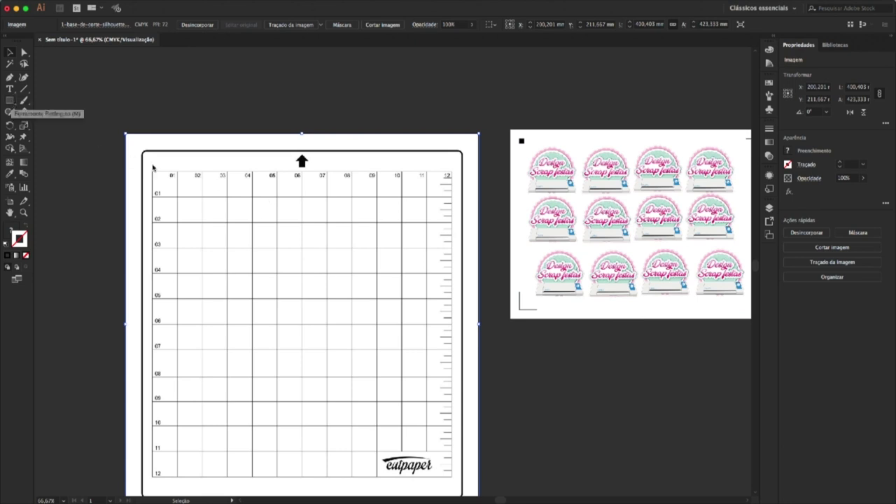
key("m")
left_click_drag(152, 173, 450, 477)
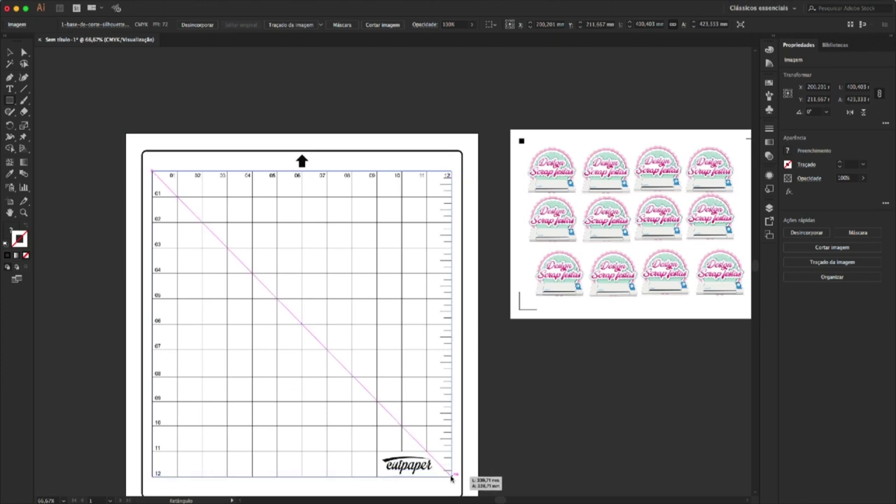
left_click_drag(451, 478, 452, 477)
left_click(10, 52)
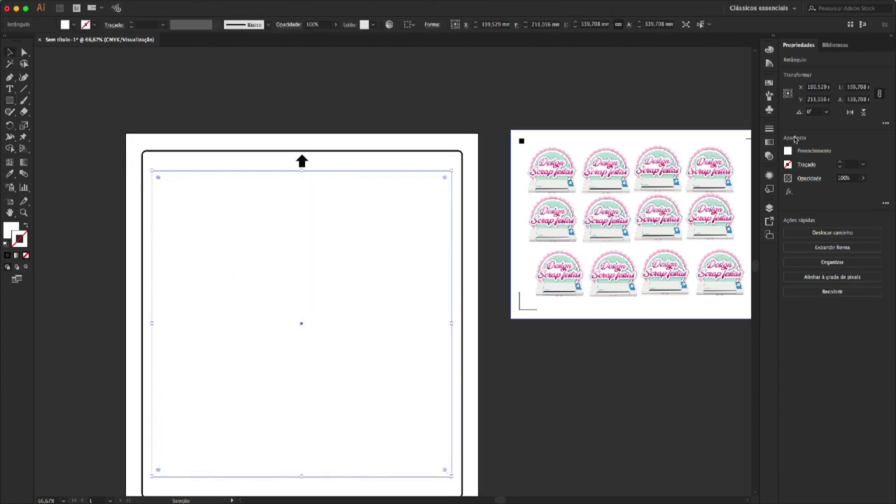
left_click(852, 87)
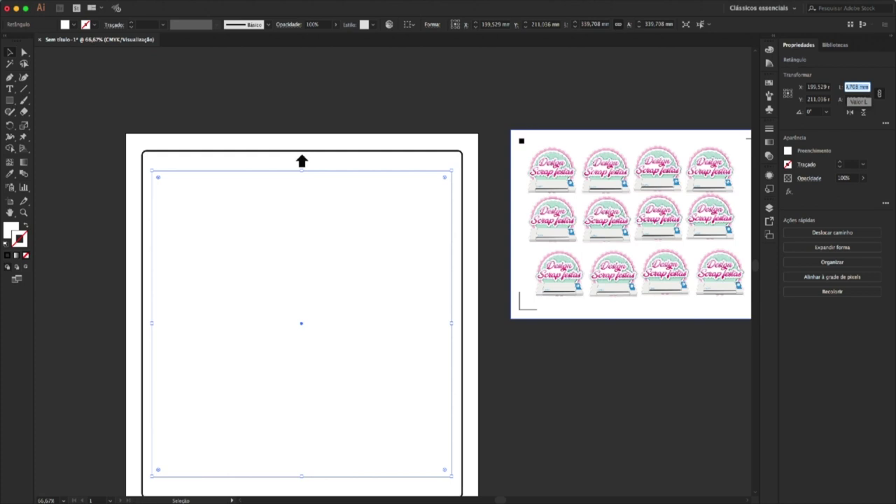
type("300")
key("Return")
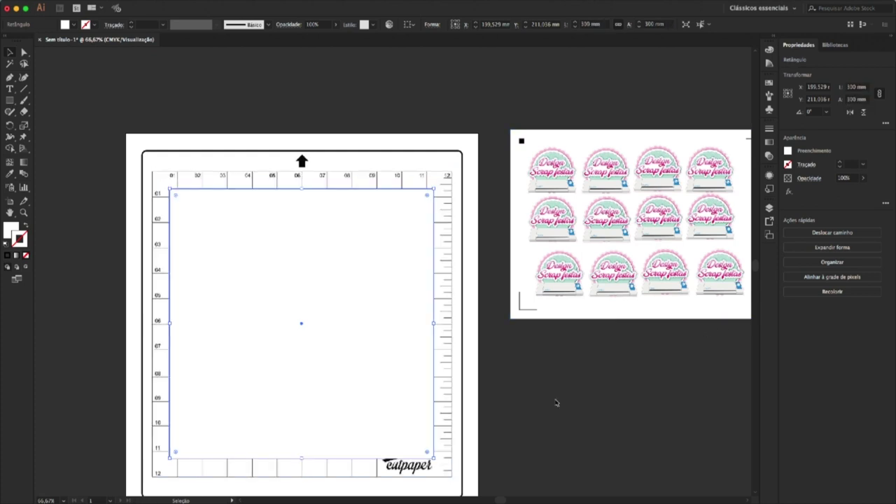
Give the 300 mm square a red outline.
left_click(344, 168)
left_click_drag(344, 167, 355, 173)
left_click(301, 203)
left_click(94, 24)
left_click(43, 38)
Move the cutting mat image down and right until its grid's upper-left corner meets the corner of the red square.
left_click(224, 176)
left_click_drag(240, 165, 243, 174)
key("Down")
key("Down")
key("Down")
key("Down")
key("Down")
key("Down")
key("Down")
key("Down")
key("Down")
key("Right")
key("Right")
key("Right")
key("Right")
key("Right")
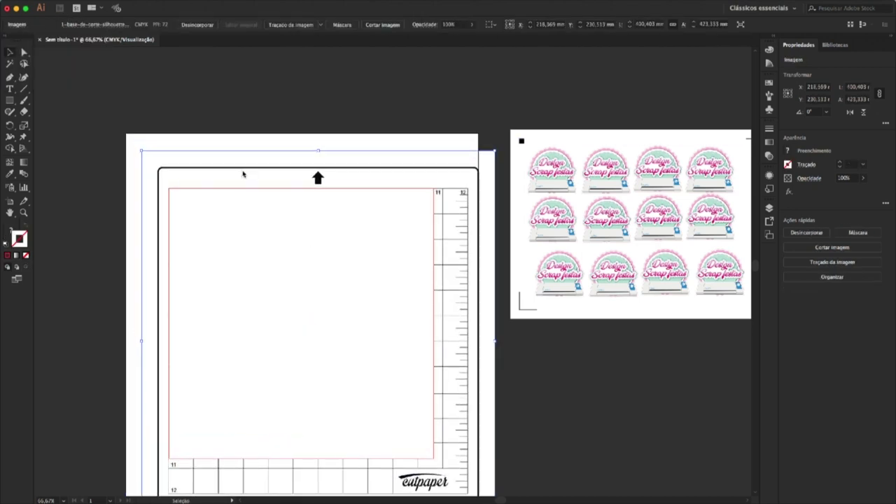
Scale the cutting mat image down to about 354 × 374 mm so its grid fits the red square.
scroll(243, 174, "down", 5)
left_click_drag(496, 367, 458, 327)
scroll(436, 312, "up", 5)
left_click_drag(142, 322, 147, 327)
scroll(329, 372, "down", 2)
scroll(329, 372, "down", 5)
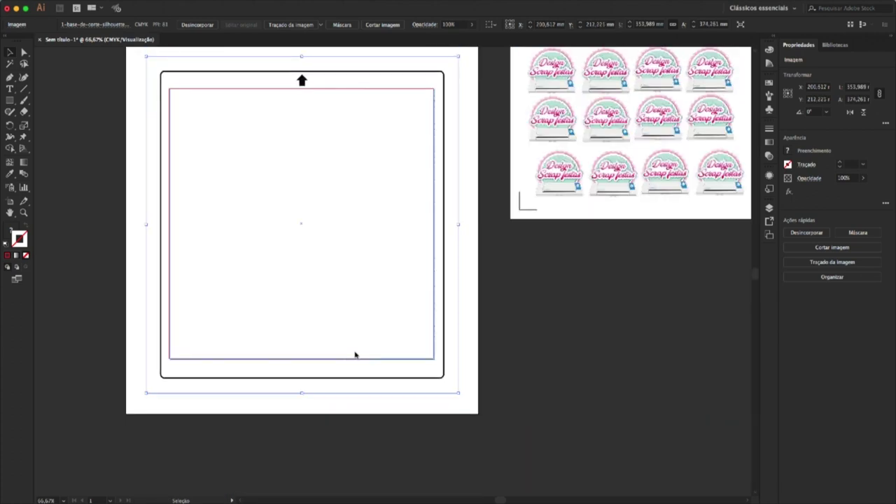
Delete the red reference square covering the mat's grid.
left_click(310, 230)
left_click(97, 117)
left_click_drag(436, 269, 482, 292)
left_click_drag(304, 261, 350, 289)
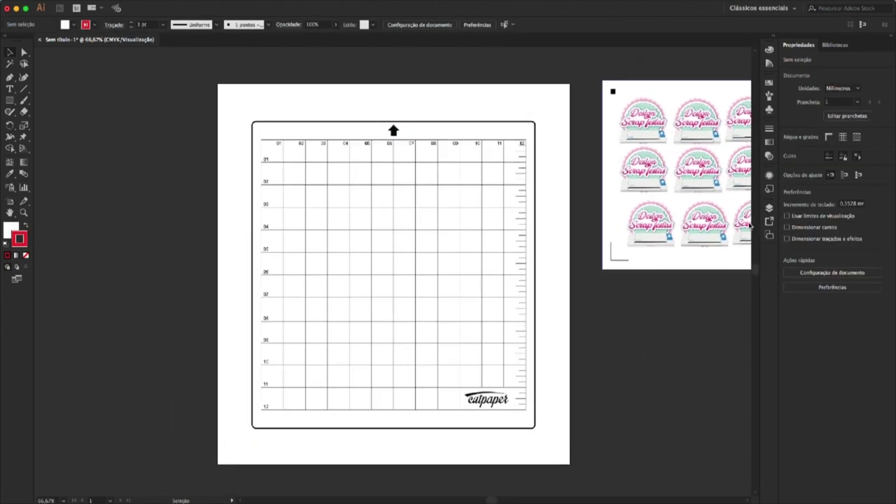
Move the logo page onto the cutting mat, placing it at the grid's upper-left corner, and deselect it.
left_click(658, 175)
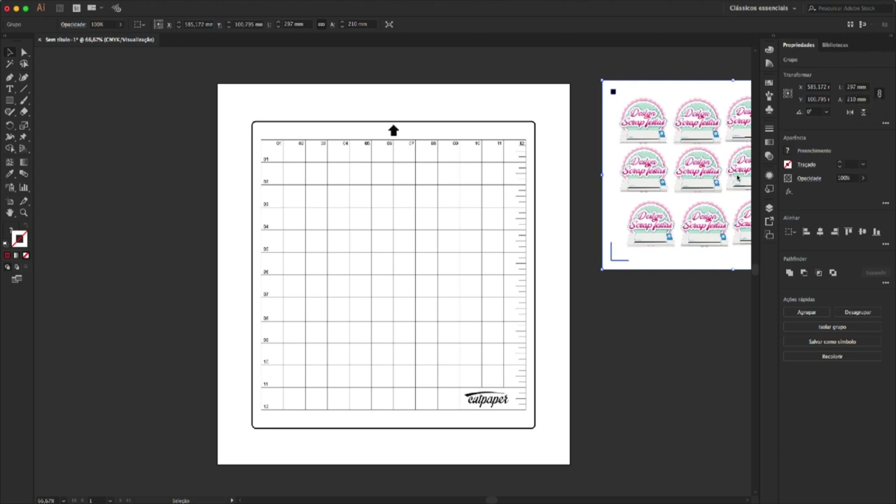
left_click_drag(697, 182, 112, 259)
left_click_drag(91, 228, 327, 188)
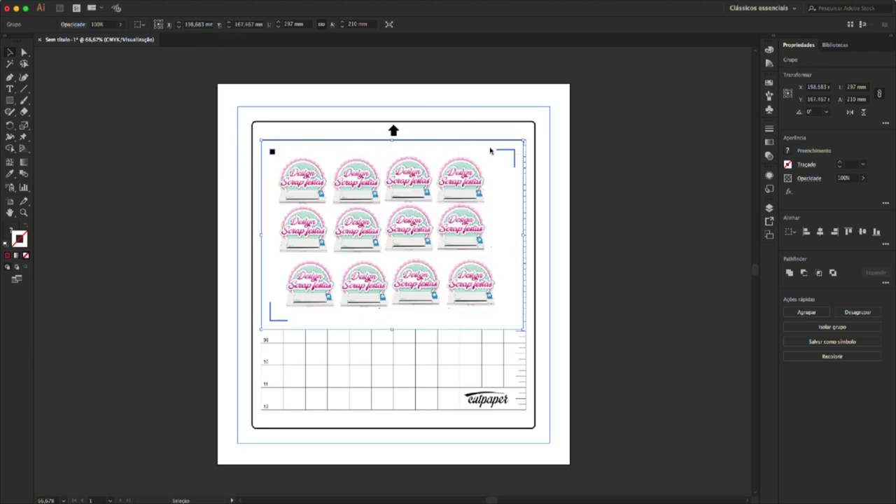
left_click(170, 153)
Nudge the logo page up and left in small increments to align its corner exactly with the mat grid's corner.
scroll(293, 143, "up", 7)
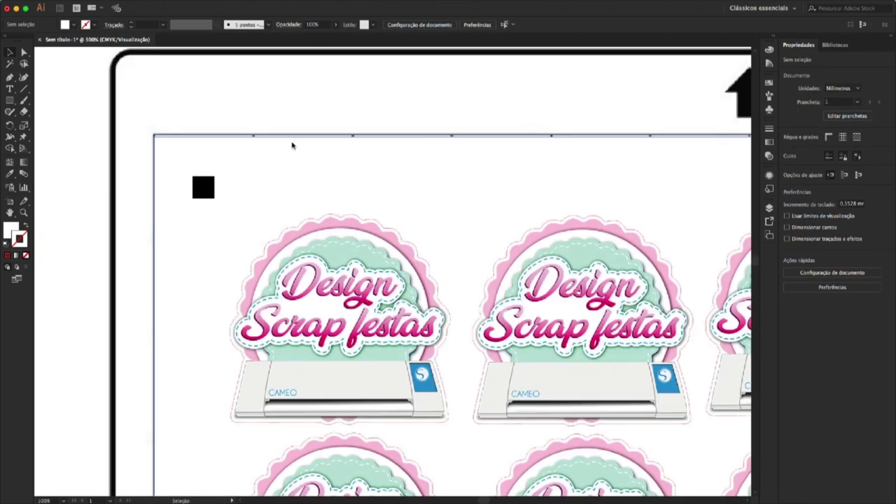
left_click(311, 119)
scroll(306, 120, "down", 2)
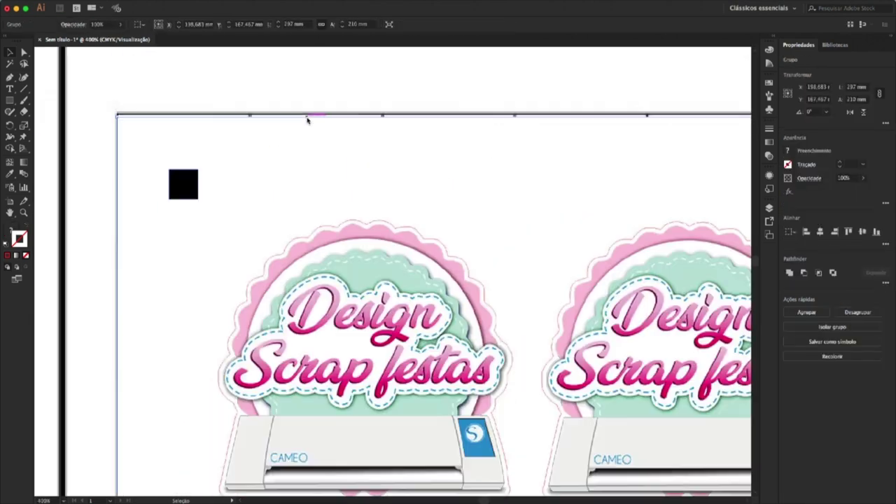
key("Up")
key("Up")
key("Up")
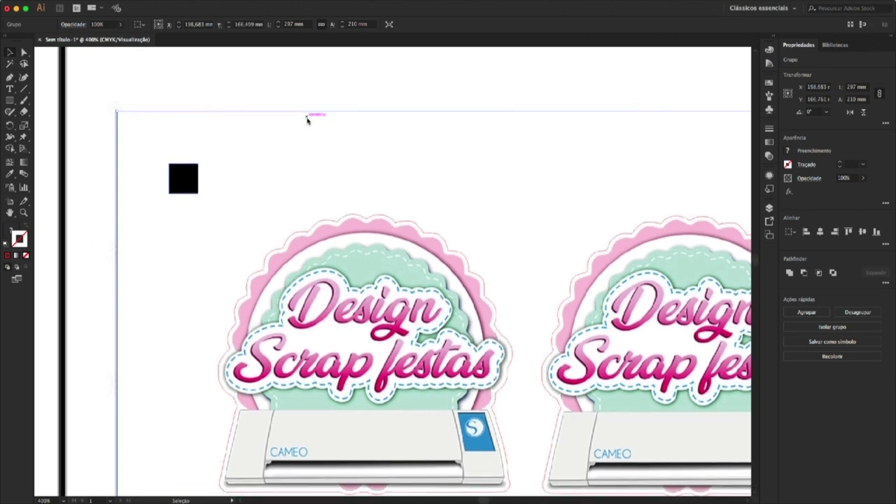
key("Down")
key("Left")
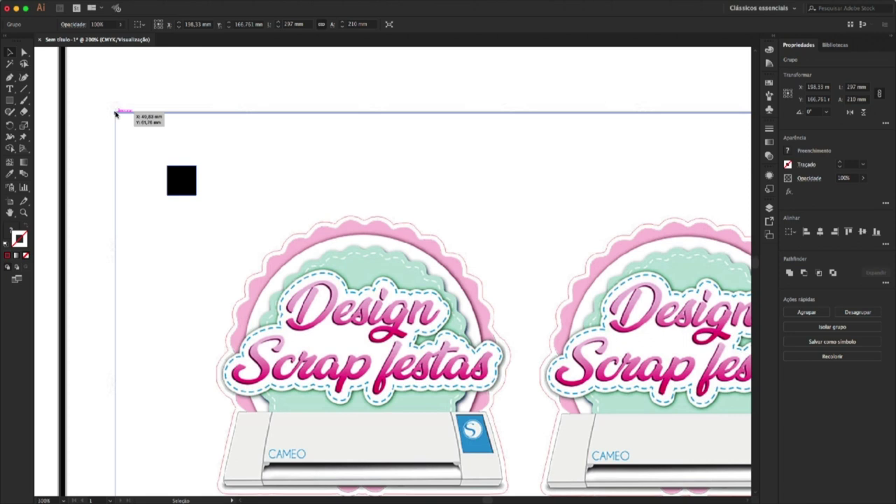
scroll(116, 114, "down", 1)
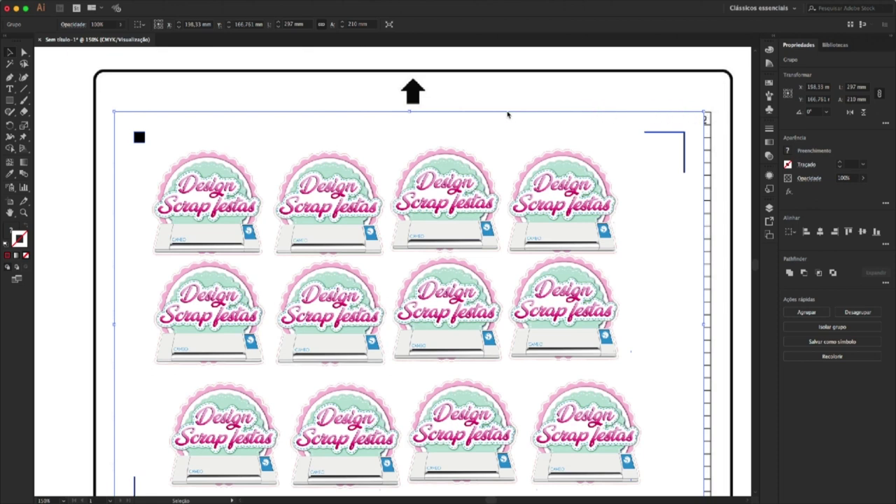
Deselect the logo page, switch to Silhouette Studio and turn off the page's registration marks.
scroll(369, 200, "down", 3)
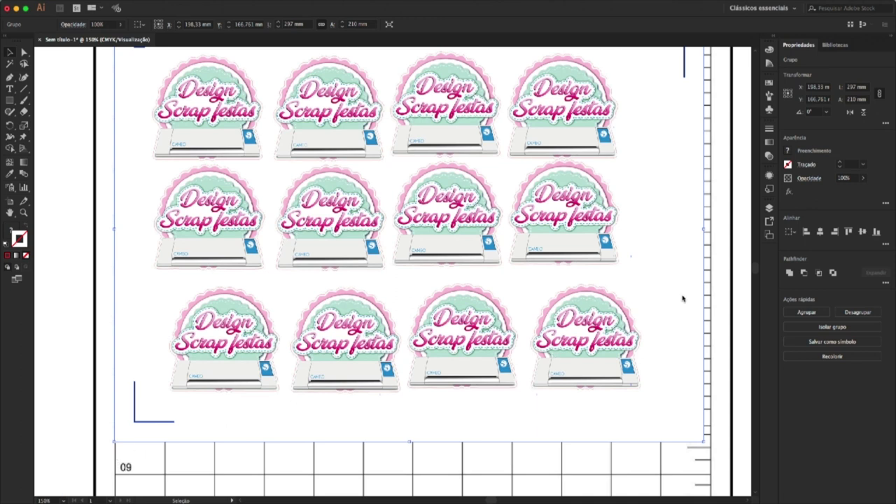
left_click(729, 299)
mouse_move(279, 500)
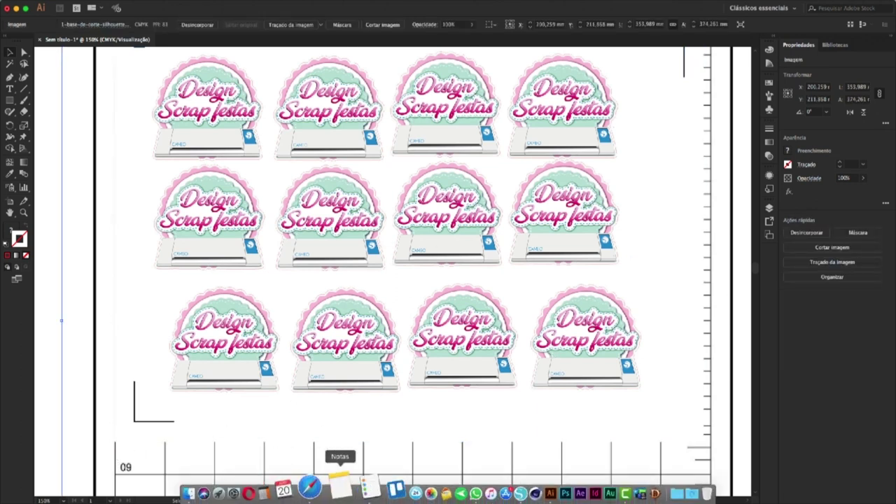
left_click(485, 492)
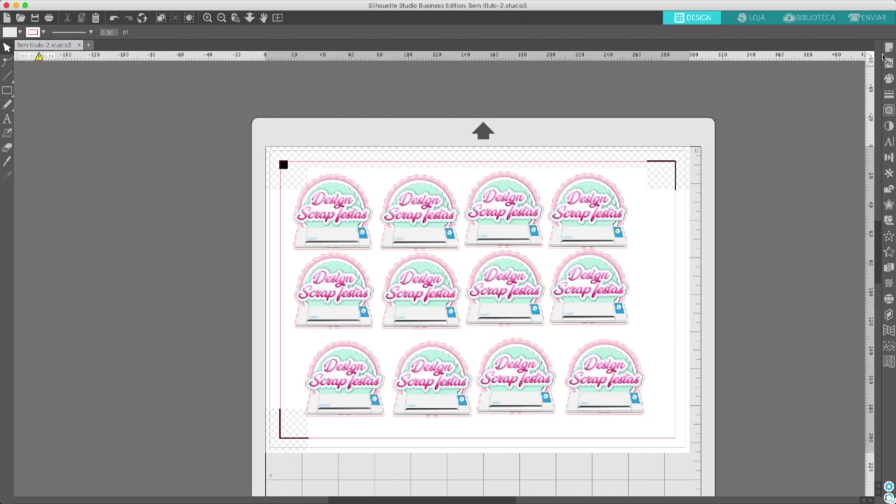
left_click(768, 77)
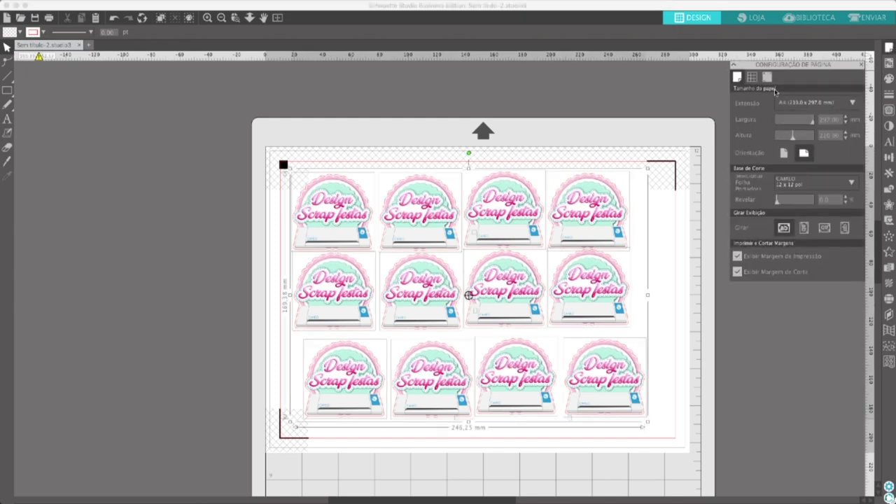
left_click(787, 105)
left_click(792, 118)
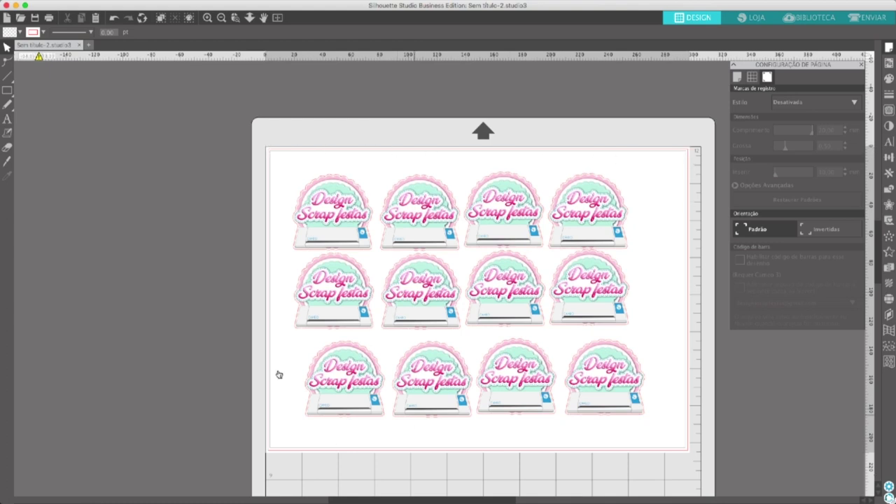
Move all twelve logos together off the page into the empty area beside the cutting mat.
left_click_drag(220, 147, 676, 420)
left_click_drag(573, 394, 92, 298)
left_click(340, 288)
Shrink the page to a custom size of about 25 × 25 mm to expose the mat's grid.
left_click(736, 77)
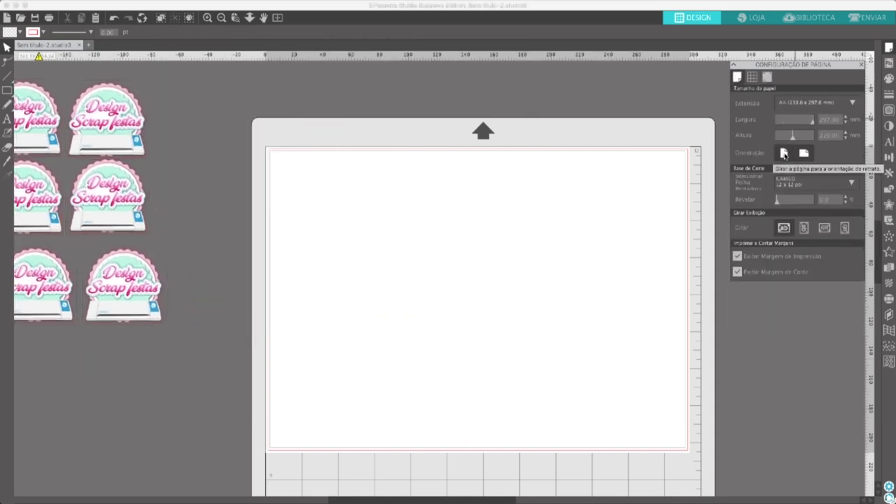
left_click_drag(839, 120, 751, 118)
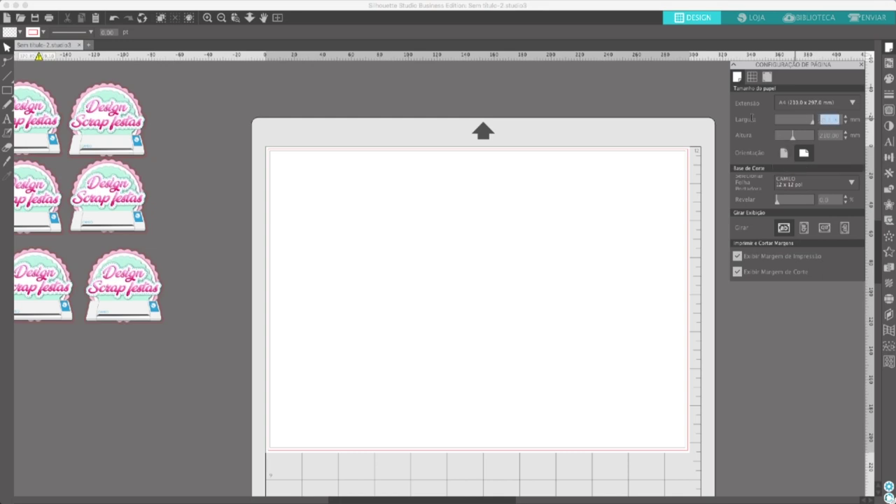
type("1")
key("Return")
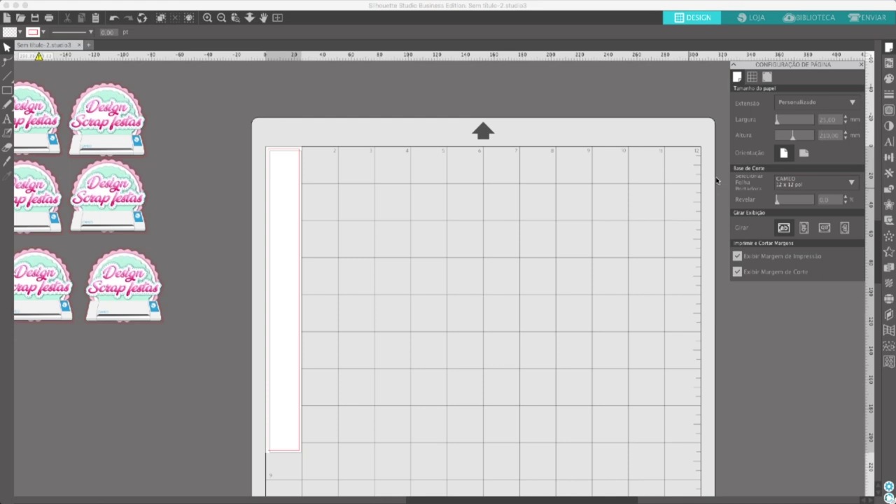
left_click_drag(839, 135, 735, 136)
type("11")
key("Return")
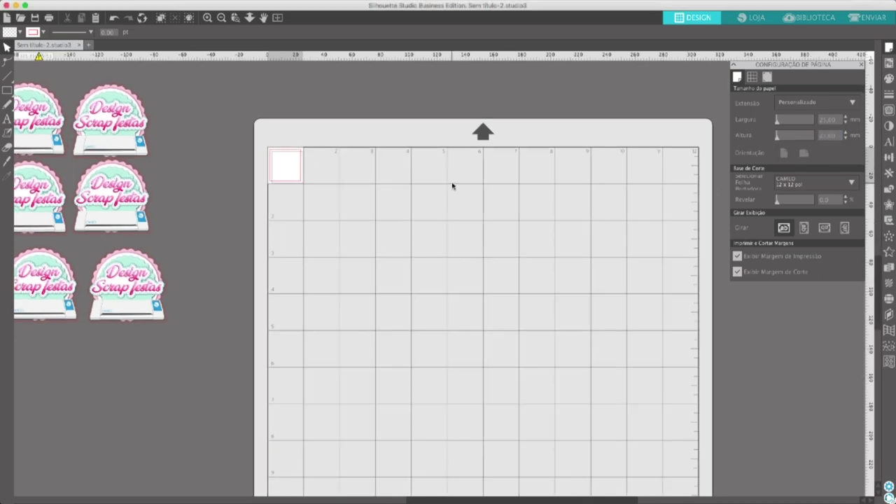
scroll(452, 185, "down", 1)
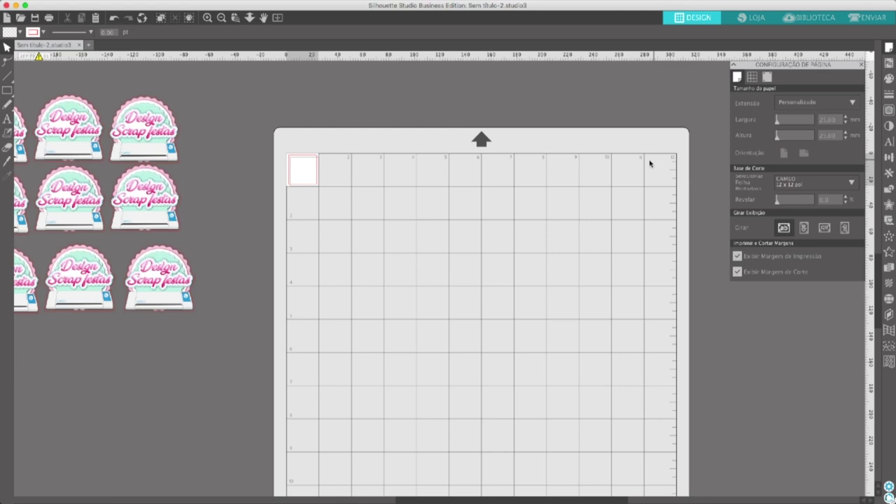
key("super+a")
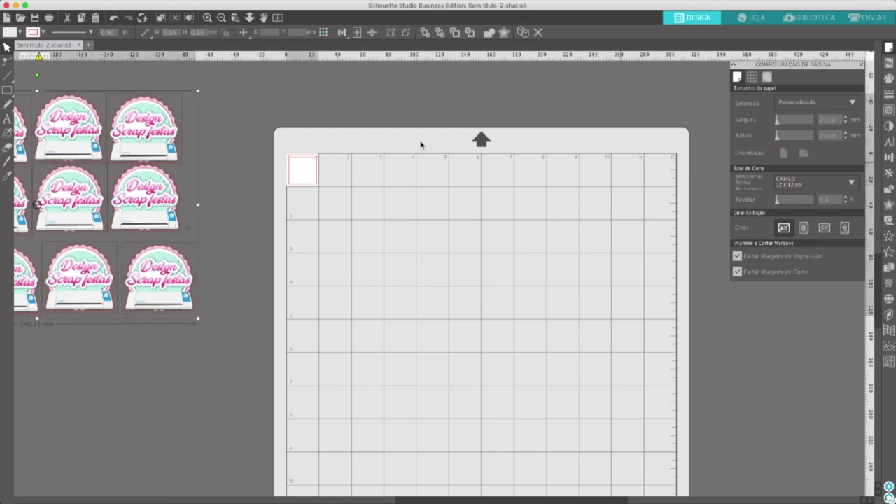
left_click(342, 140)
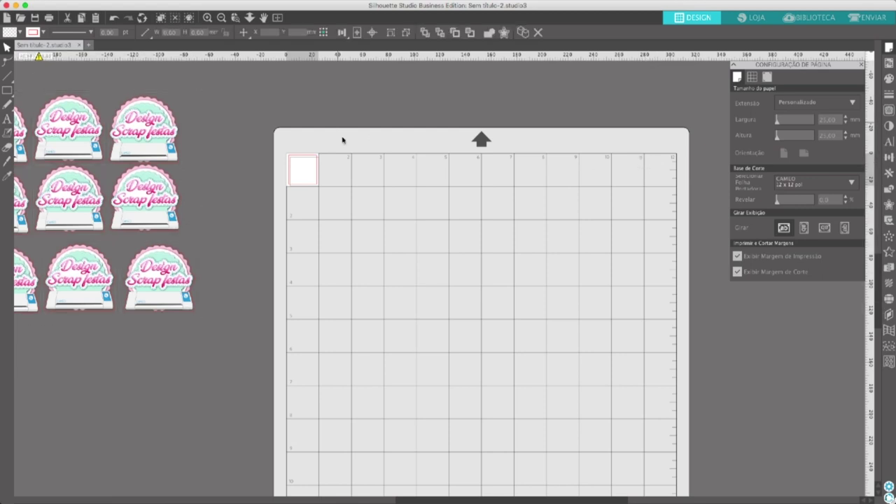
Set the page size to A4 (210 × 297 mm) in landscape orientation.
left_click(836, 121)
left_click(796, 103)
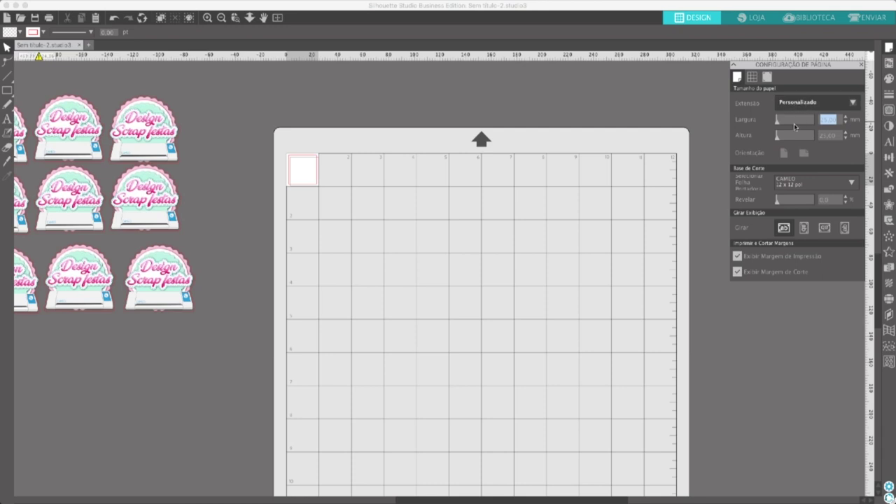
left_click(792, 103)
left_click(830, 104)
scroll(852, 156, "down", 2)
scroll(851, 156, "down", 2)
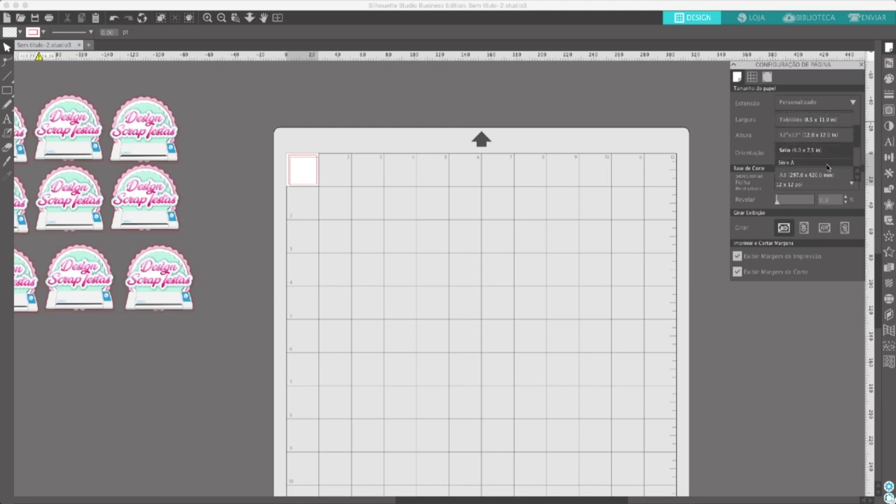
left_click_drag(860, 136, 857, 148)
left_click(807, 144)
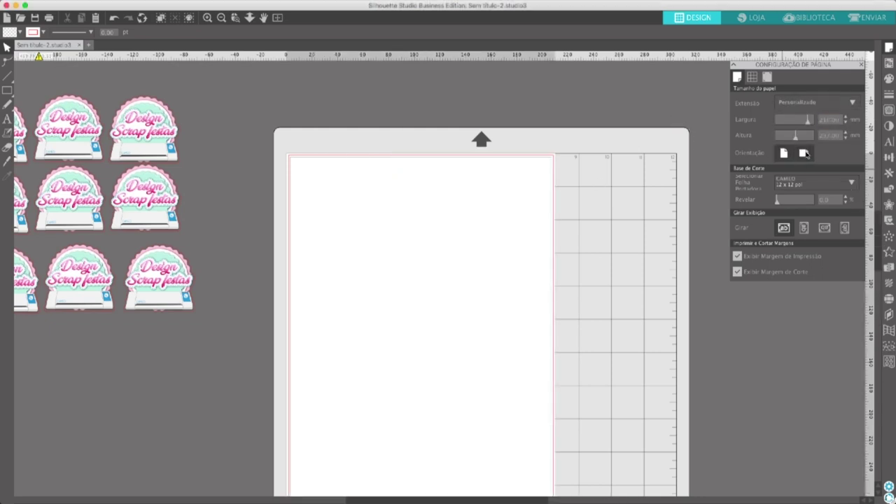
left_click(804, 154)
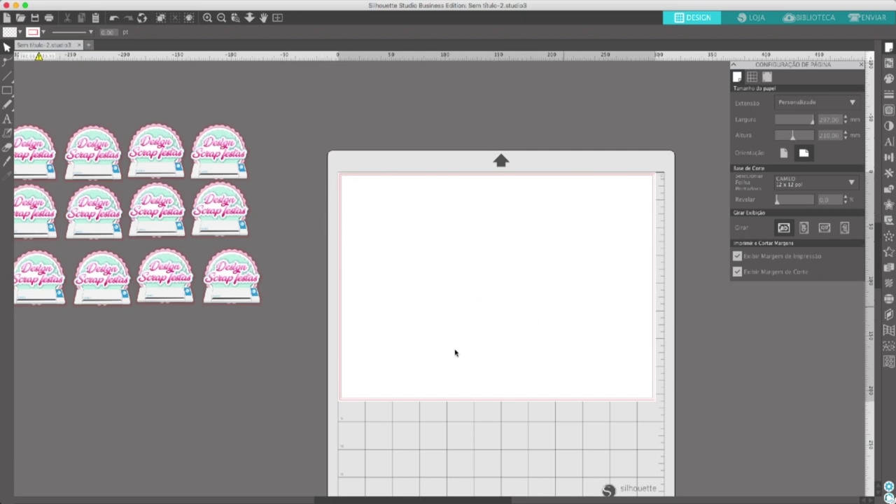
Switch to Illustrator, shift the logo page down about 3 mm from the mat grid's upper edge, and deselect it.
scroll(402, 262, "down", 1)
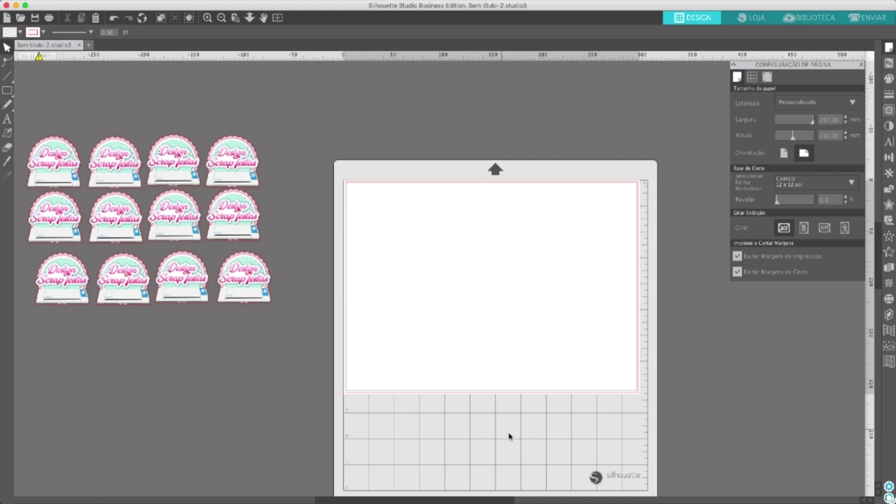
scroll(500, 290, "down", 2)
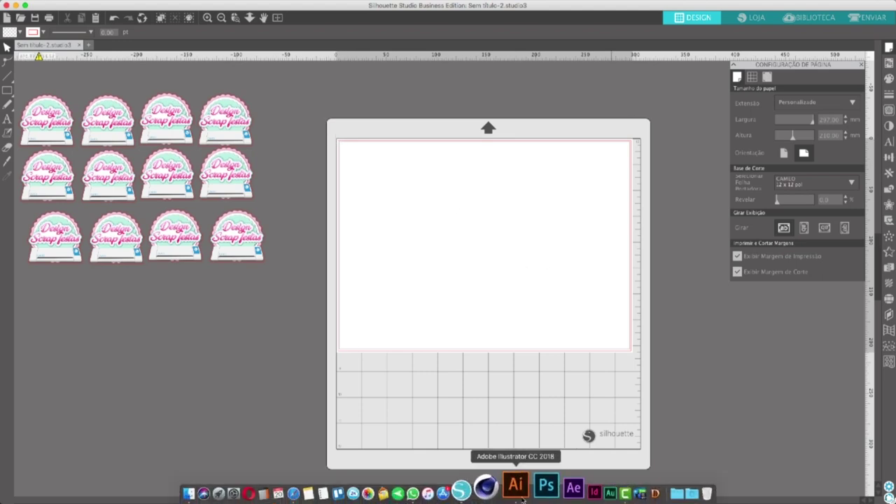
left_click(516, 485)
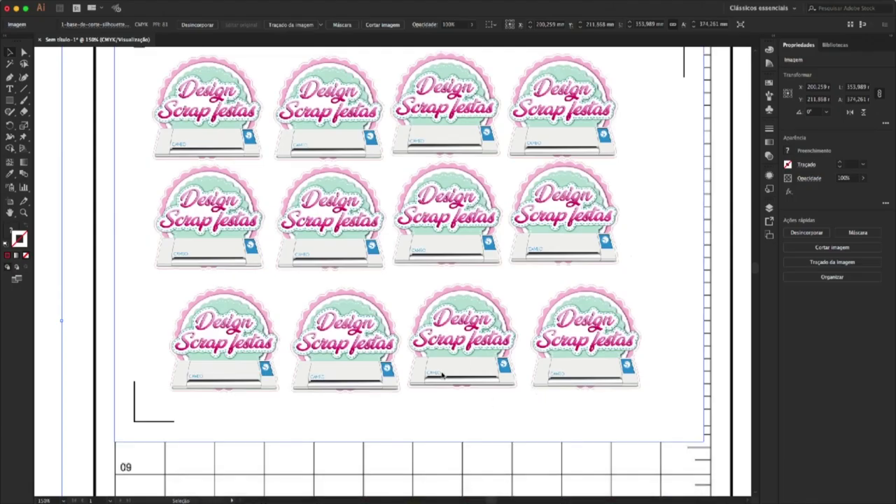
key("super+minus")
left_click(102, 138)
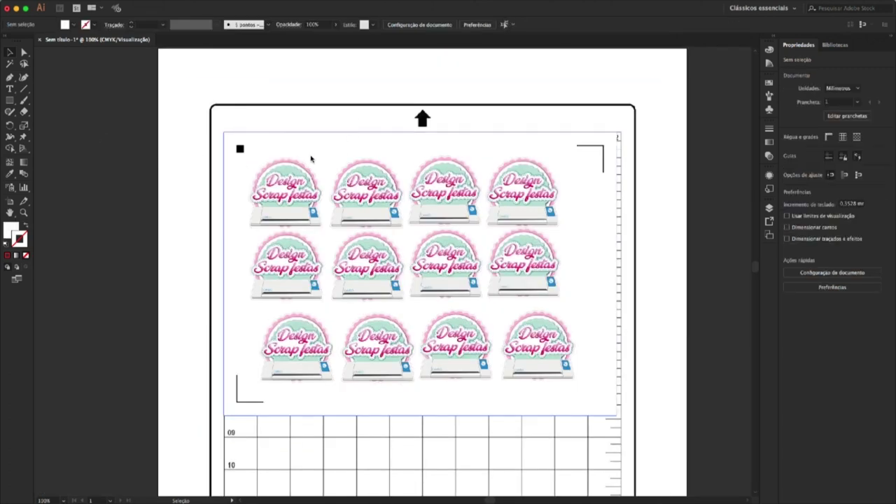
left_click(311, 159)
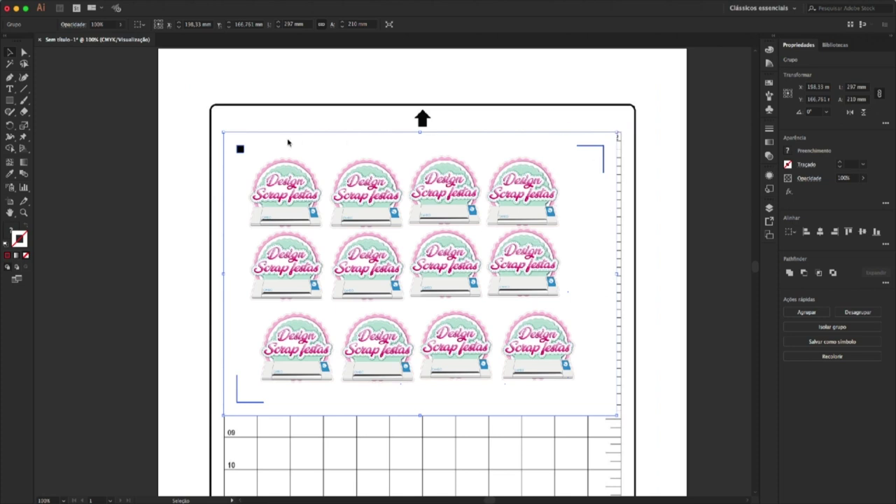
left_click(143, 172)
left_click(263, 155)
left_click_drag(277, 170, 277, 175)
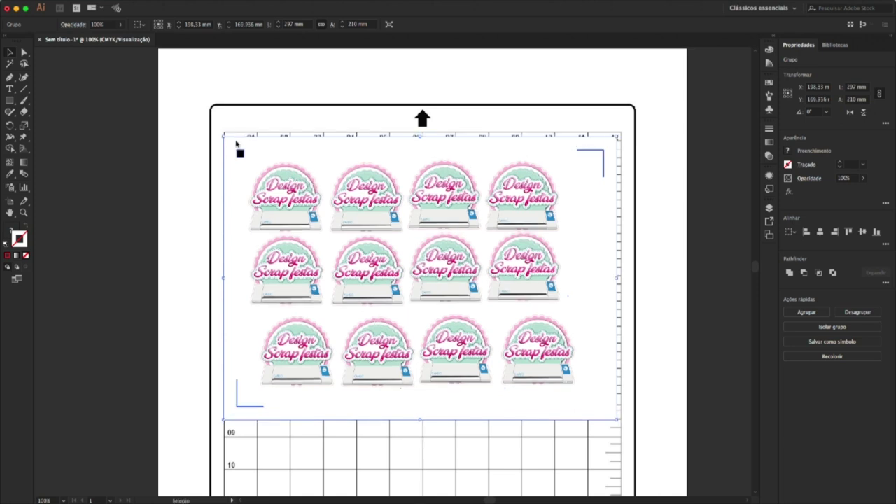
left_click(723, 164)
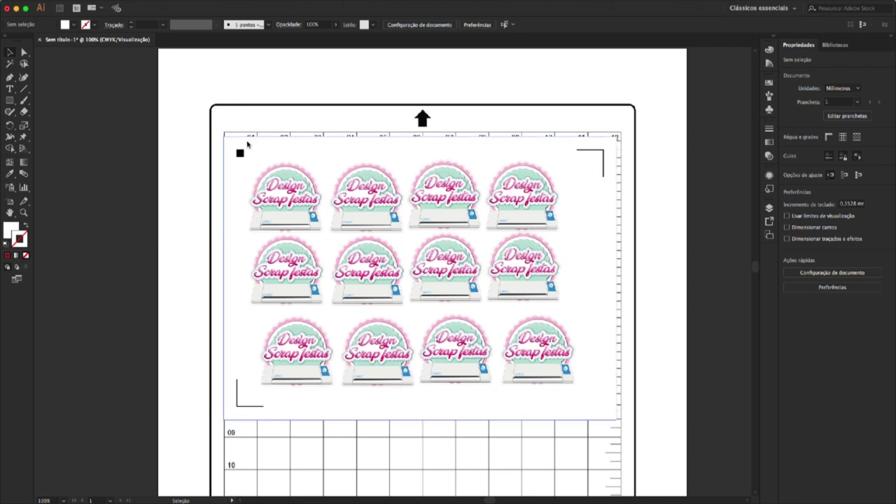
Move the logo page back up to align with the mat grid's upper edge and deselect it.
left_click(406, 256)
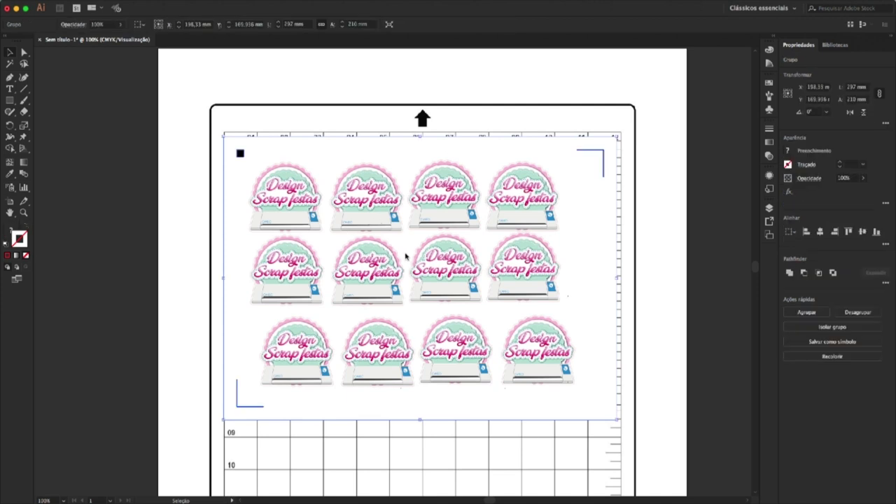
left_click_drag(414, 259, 413, 257)
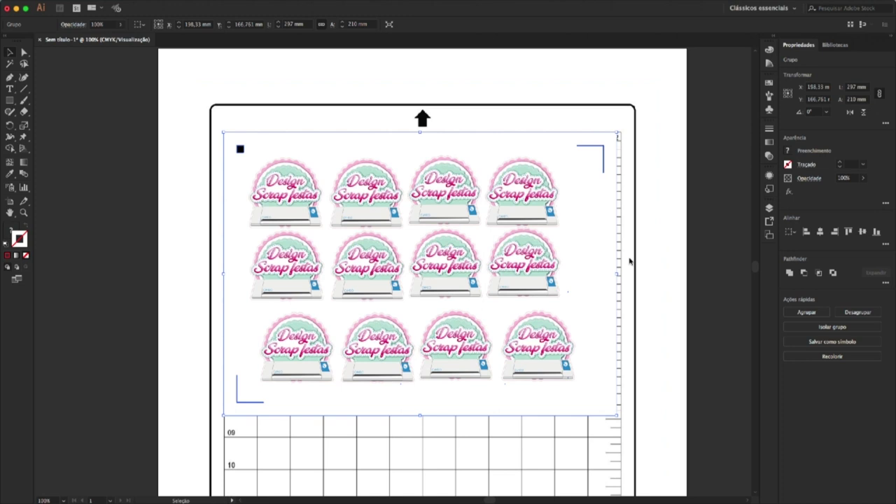
left_click(630, 261)
Move the logo page off the cutting mat into the empty area beside the artboard.
key("super+0")
scroll(487, 363, "up", 3)
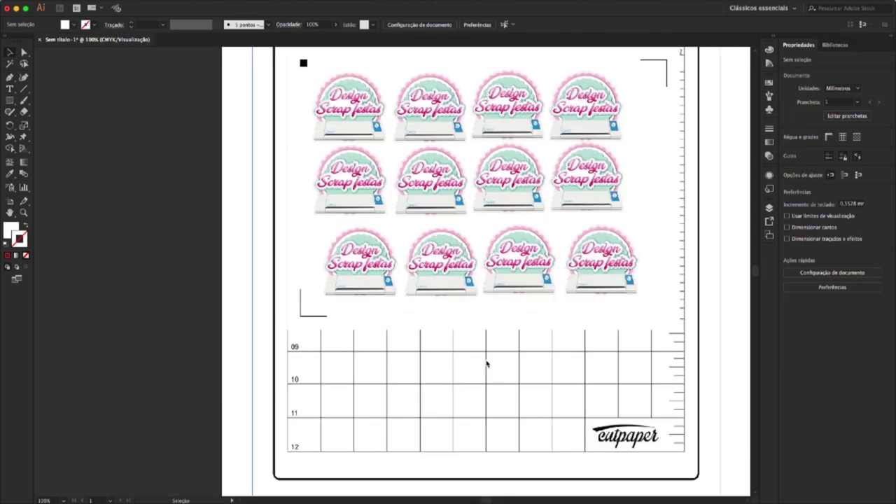
left_click(438, 324)
scroll(476, 335, "down", 3)
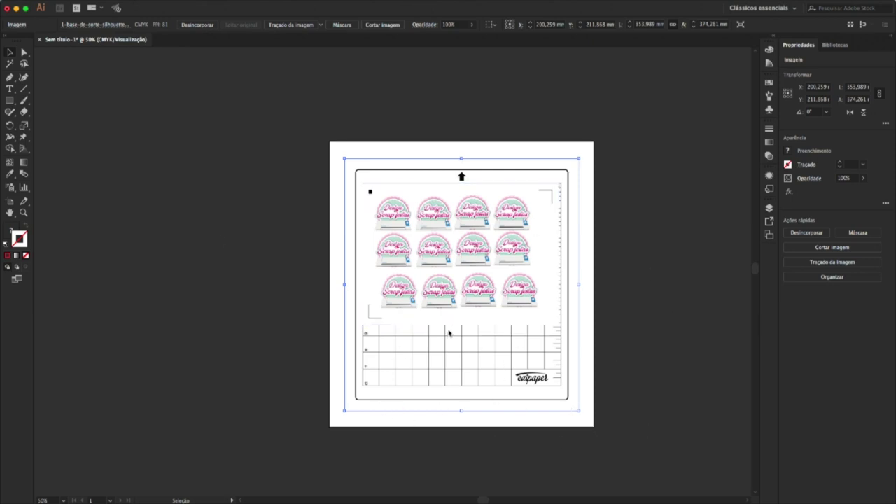
scroll(449, 333, "up", 1)
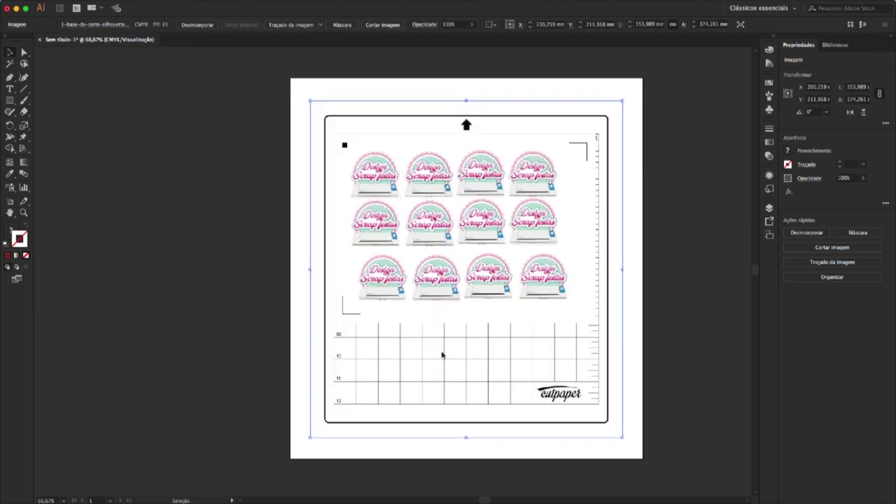
left_click(662, 207)
left_click_drag(281, 185, 194, 179)
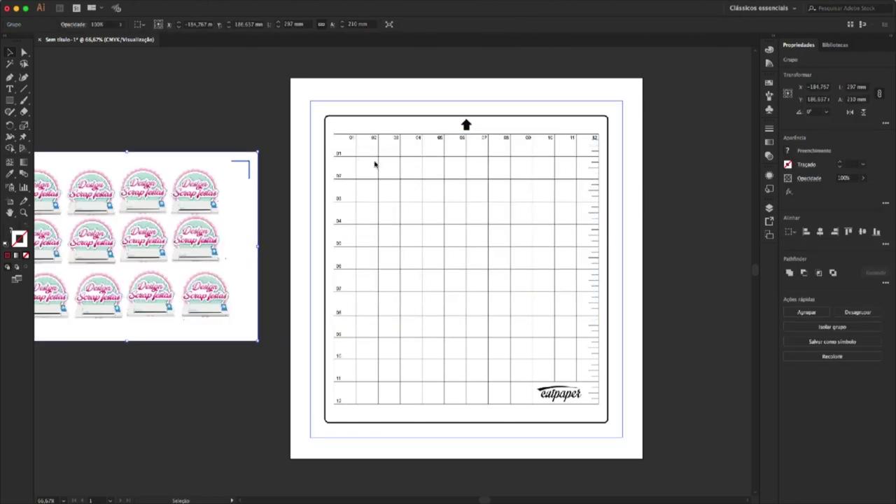
Draw a rectangle about 300 × 300 mm over the mat's grid with a 0.75 pt red stroke, and deselect it.
key("m")
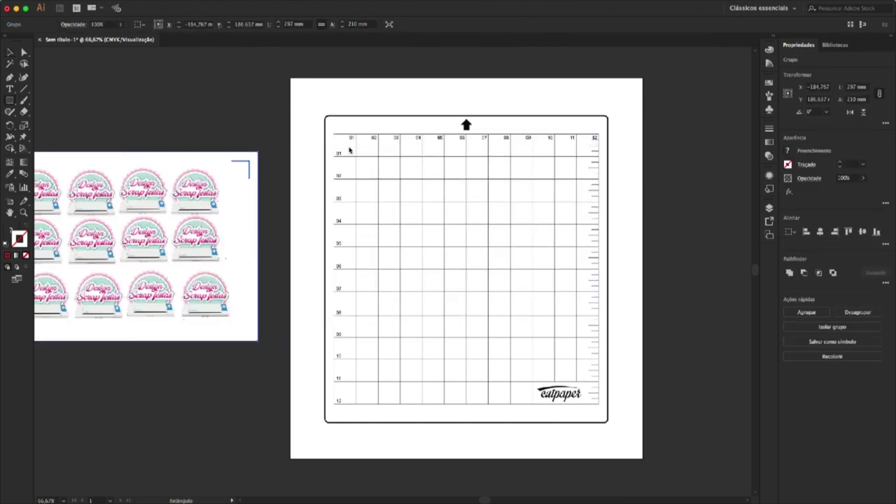
left_click_drag(334, 137, 598, 404)
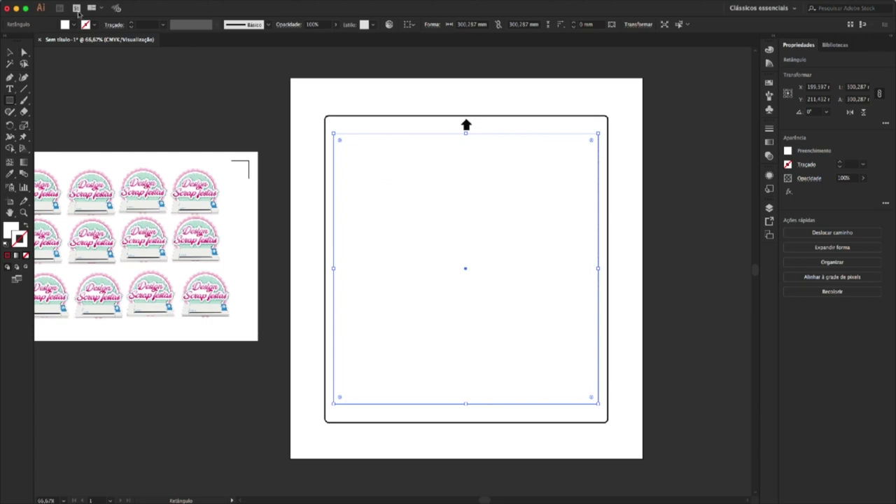
left_click(131, 25)
key("v")
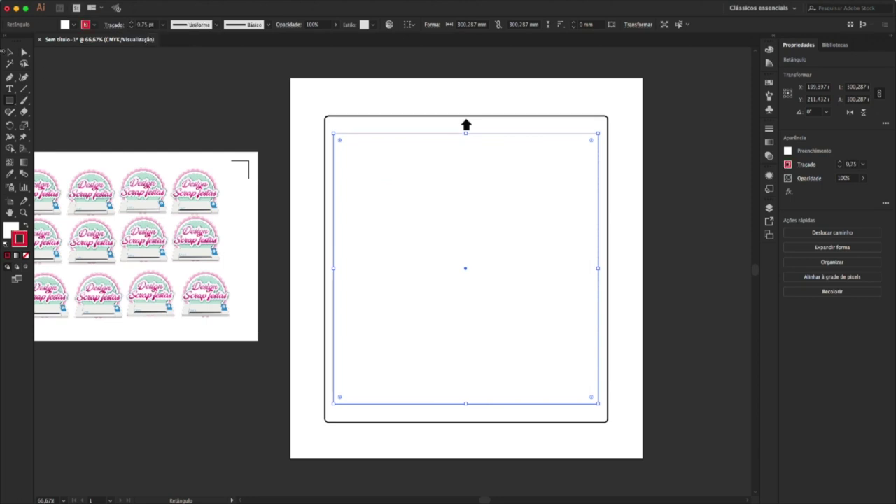
left_click(196, 96)
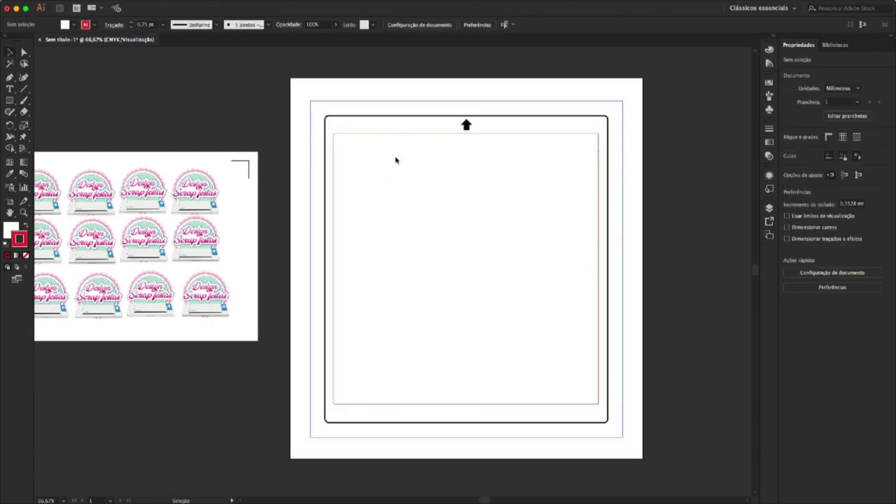
Extend the red rectangle's right edge so it is about 301.4 mm wide, and deselect it.
left_click(598, 276)
left_click_drag(597, 269, 598, 275)
scroll(600, 270, "up", 2)
key("super+minus")
key("super+minus")
key("super+minus")
key("super+minus")
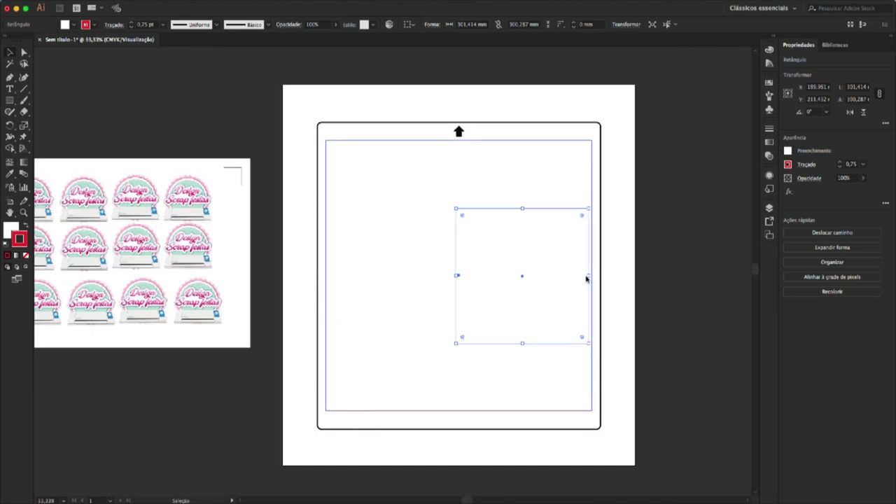
left_click(607, 277)
key("super+plus")
key("super+plus")
left_click(504, 136)
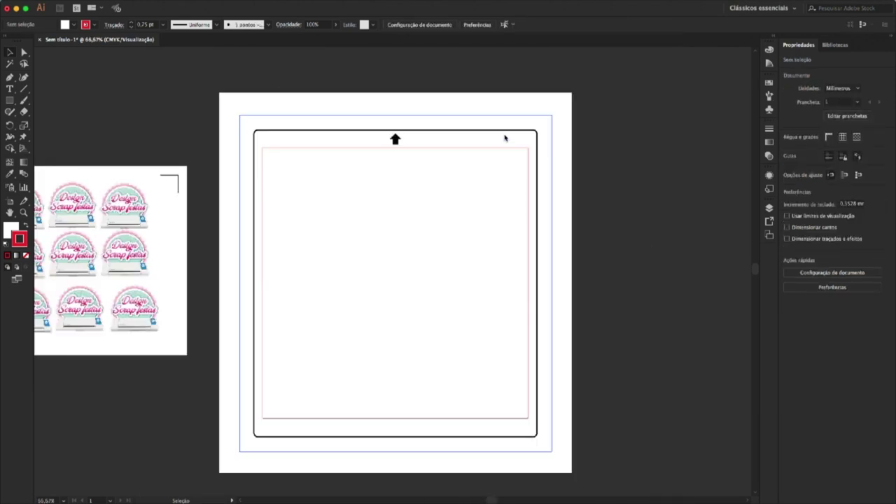
Move the red rectangle off the mat's grid, down beside the cutting mat, and deselect it.
left_click(611, 263)
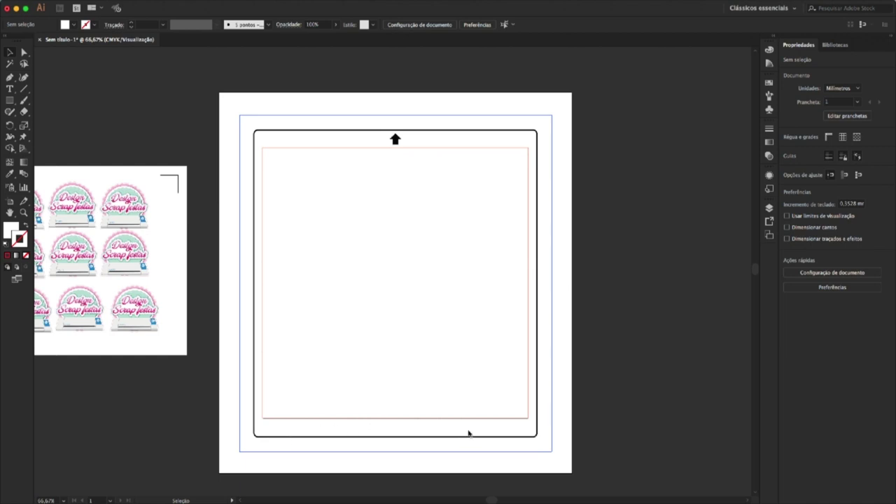
left_click_drag(357, 242, 622, 298)
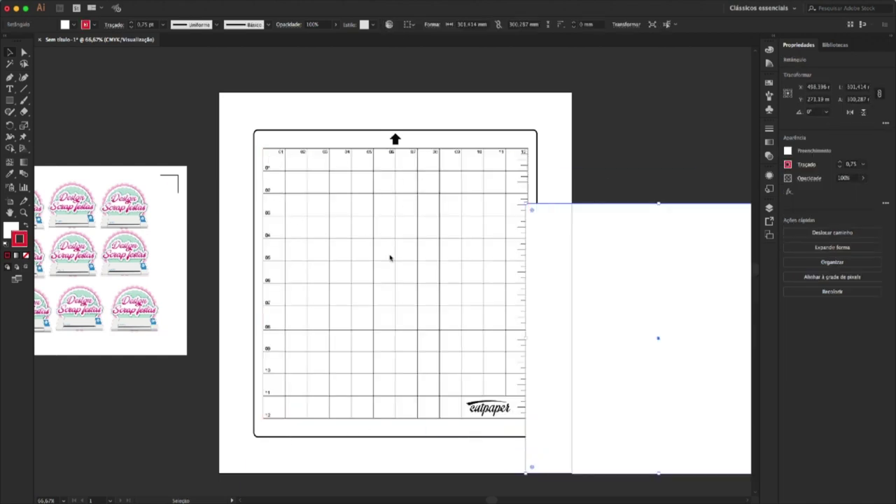
key("a")
key("super+a")
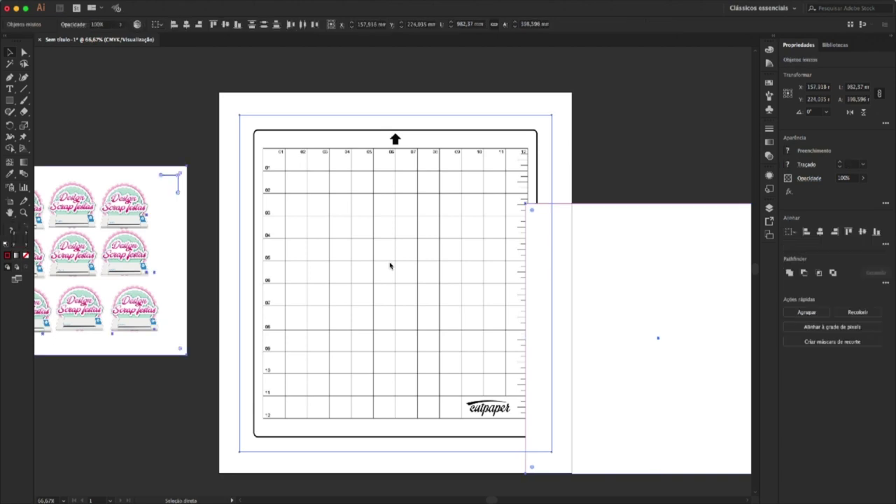
key("v")
left_click(638, 269)
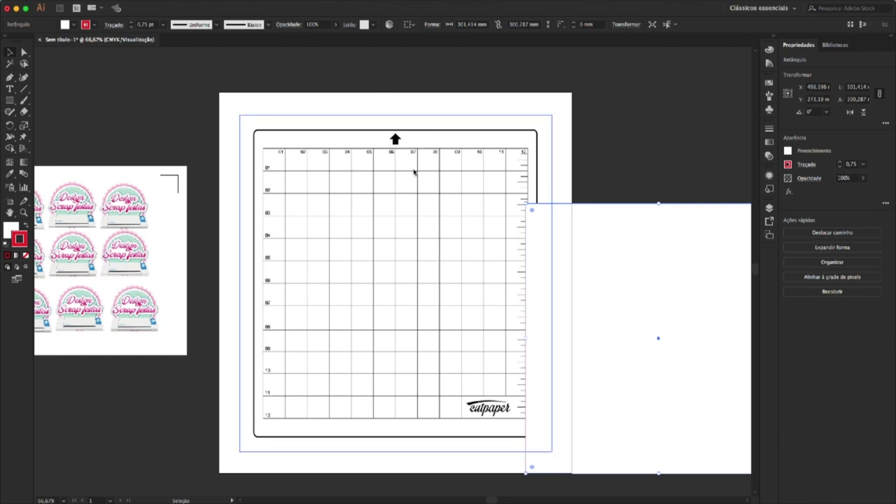
left_click(651, 141)
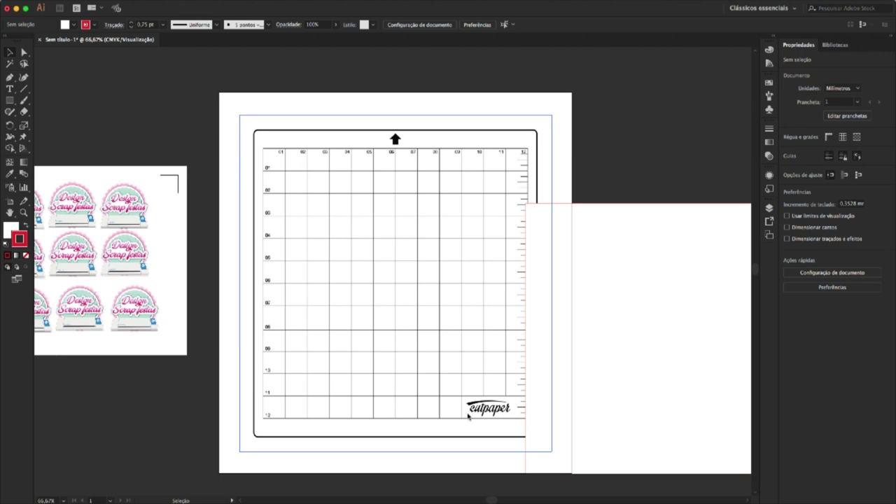
Move the red rectangle back over the mat's grid so it fills the grid area, and deselect it.
scroll(532, 422, "up", 2)
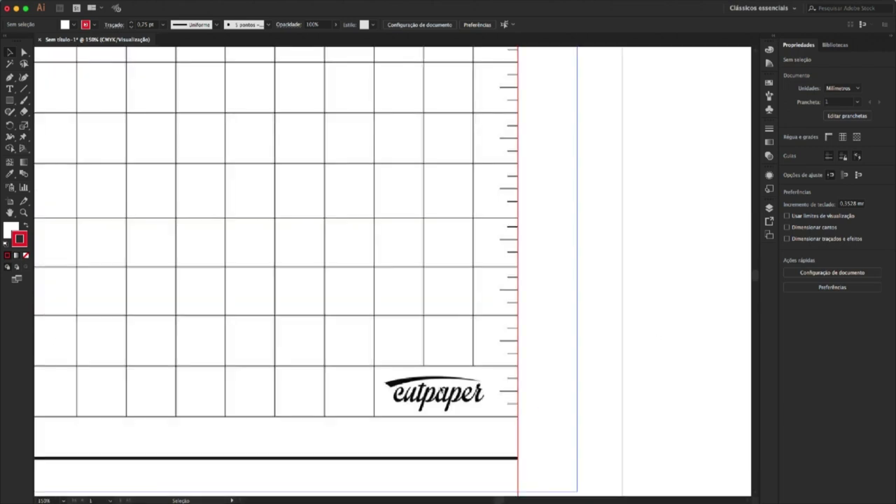
scroll(428, 400, "down", 4)
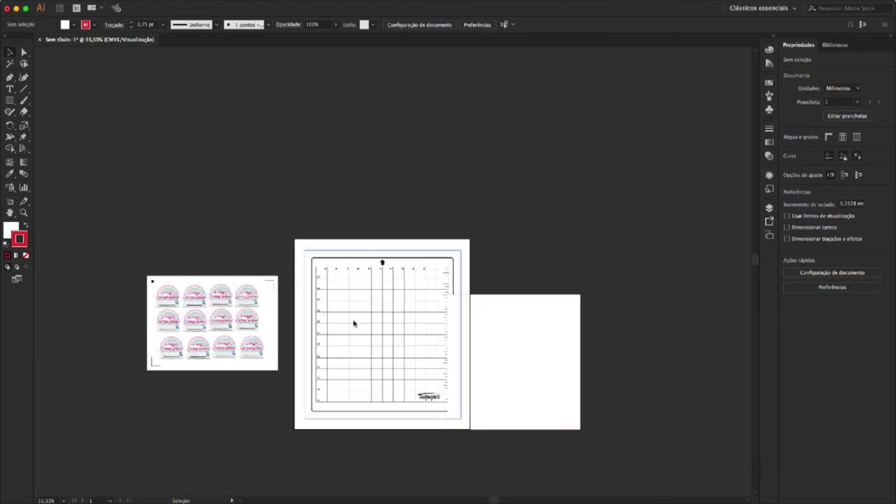
scroll(345, 321, "up", 1)
scroll(525, 330, "down", 2)
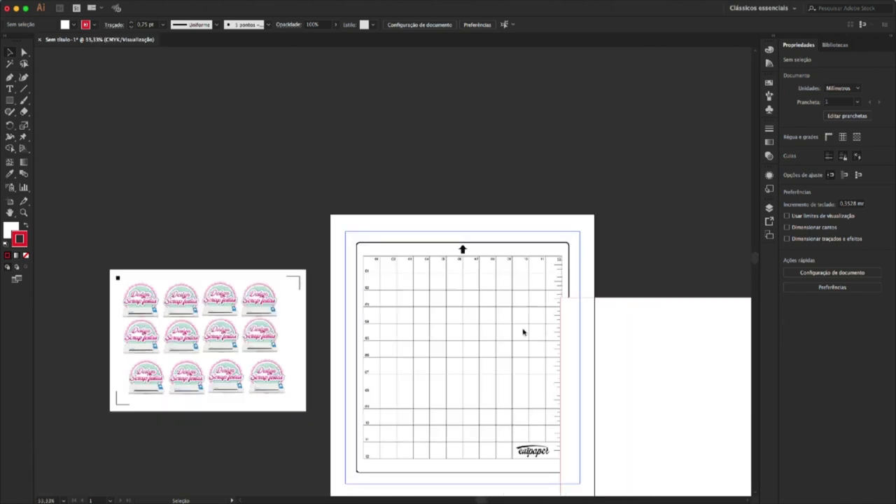
scroll(441, 336, "up", 1)
scroll(441, 336, "up", 1)
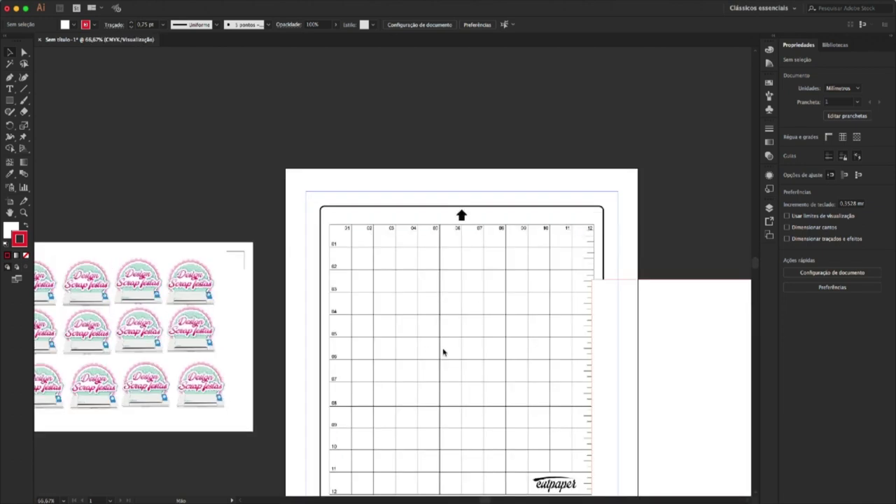
scroll(401, 290, "down", 2)
scroll(402, 290, "right", 1)
left_click_drag(635, 273, 368, 242)
left_click(634, 247)
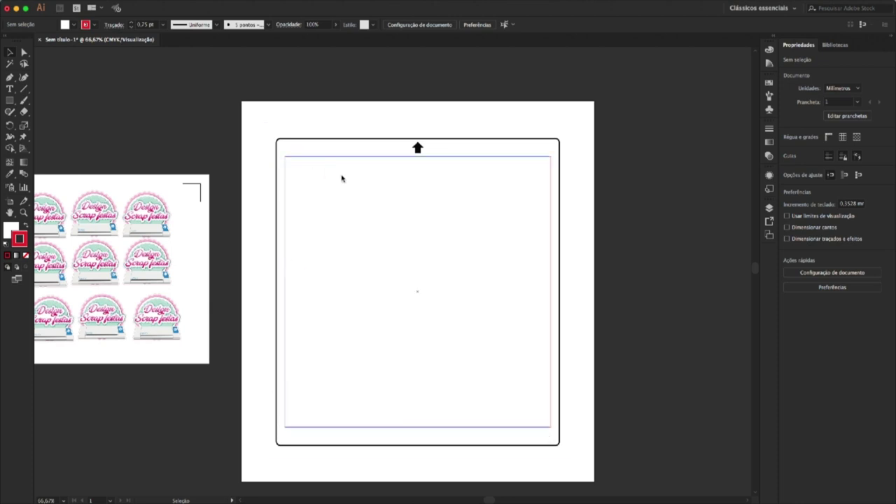
Move the grouped logo page onto the red rectangle, aligning both at their upper-left corners.
left_click(373, 270)
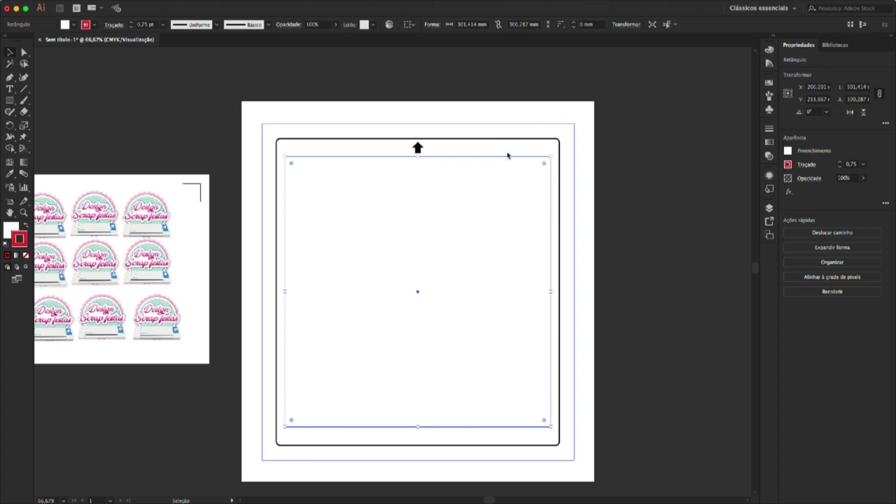
scroll(507, 155, "up", 1)
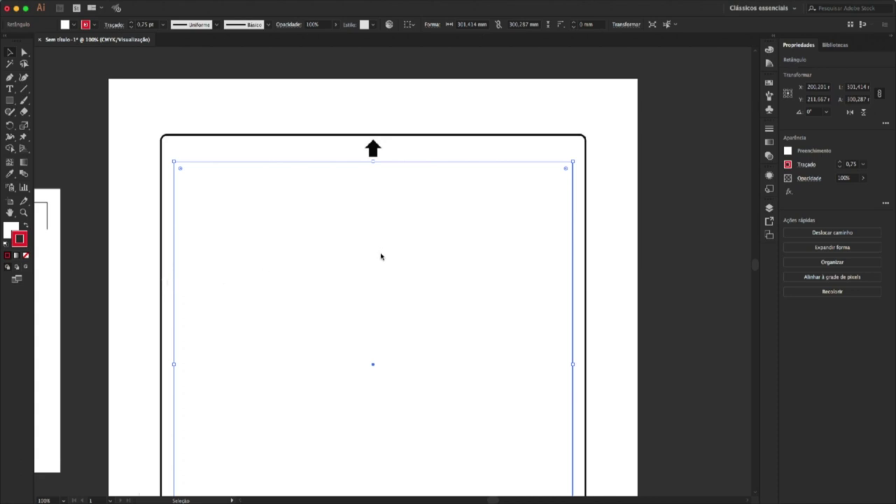
scroll(380, 256, "down", 1)
scroll(396, 252, "down", 1)
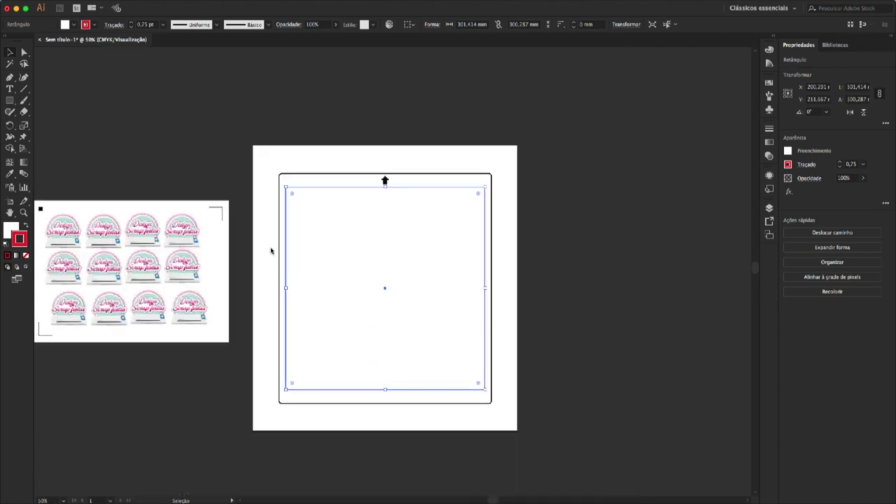
left_click(162, 179)
left_click_drag(82, 223, 332, 212)
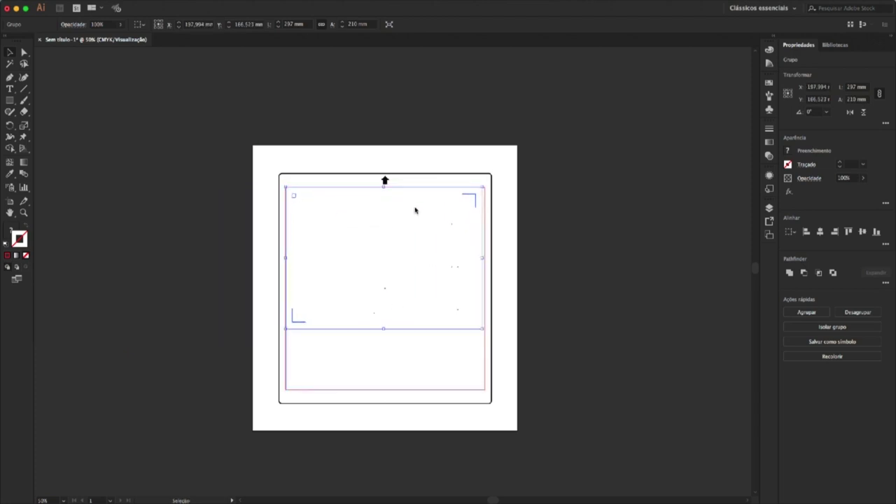
Send the red rectangle to the back and raise it one level so it lies behind the logo page, then deselect it.
left_click(196, 204)
scroll(345, 199, "up", 1)
left_click(380, 268)
key("super+shift+[")
key("super+]")
key("super+shift+a")
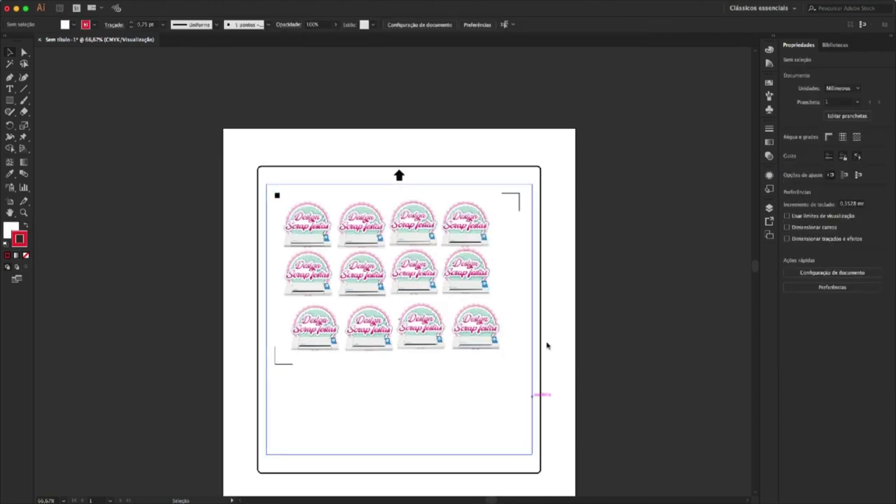
Rotate the logo page about 0.58° to tilt it against the red rectangle's edges, and deselect it.
left_click(276, 333)
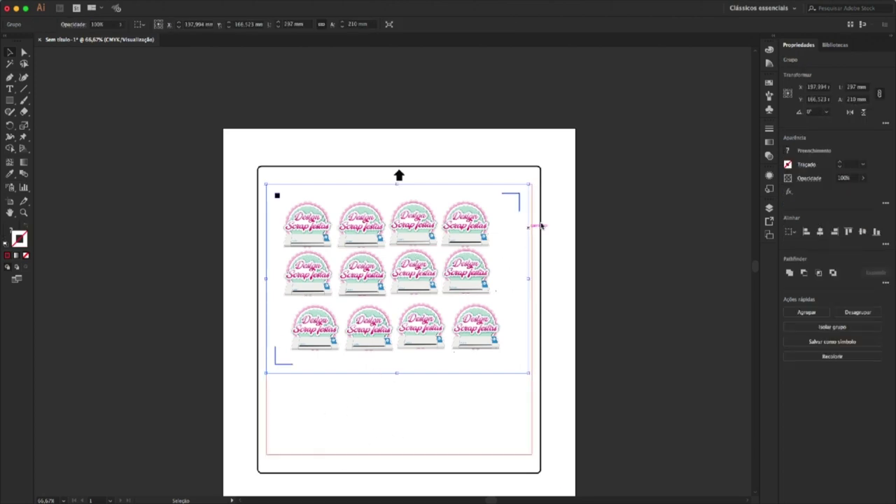
scroll(463, 212, "up", 1)
scroll(459, 208, "up", 3)
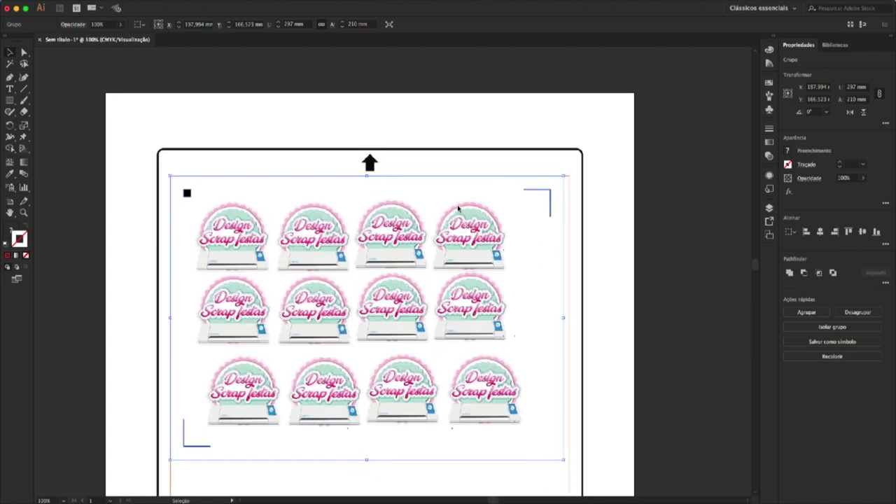
scroll(452, 233, "down", 2)
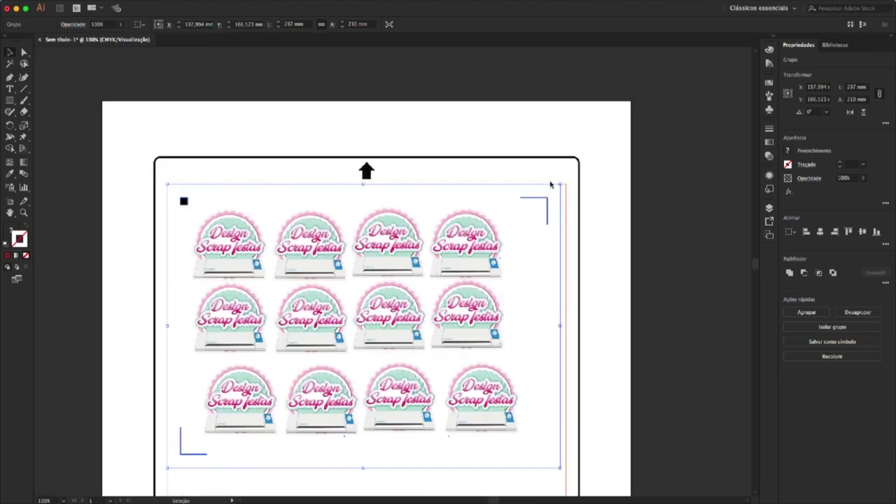
left_click_drag(567, 185, 565, 179)
left_click_drag(521, 207, 560, 185)
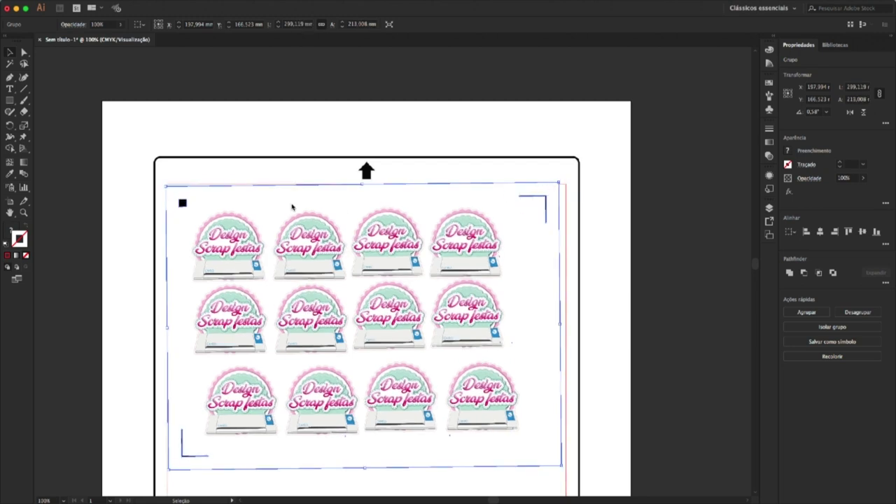
left_click(625, 175)
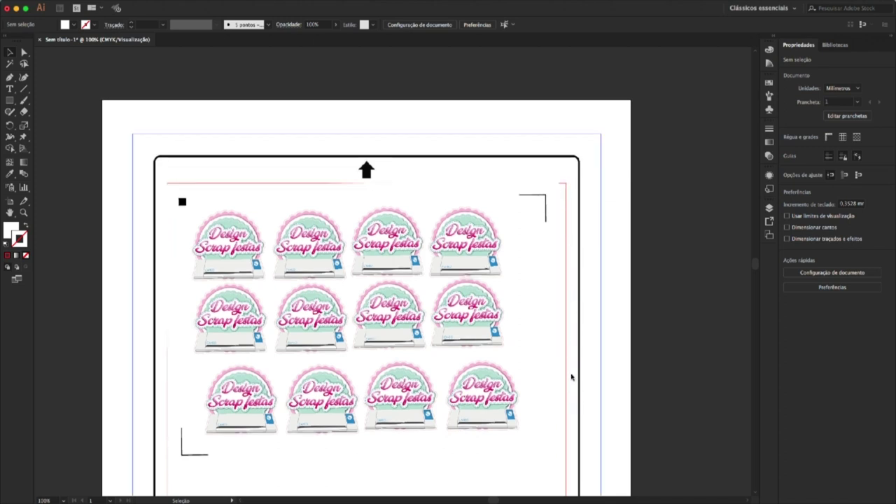
Rotate the tilted logo page back until its edges run parallel to the red rectangle, and deselect it.
scroll(571, 382, "down", 5)
scroll(500, 418, "up", 5)
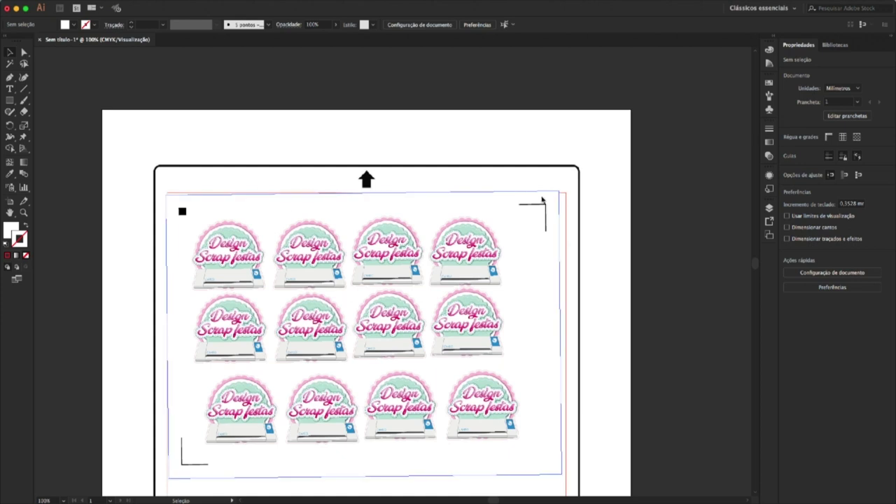
left_click(182, 213)
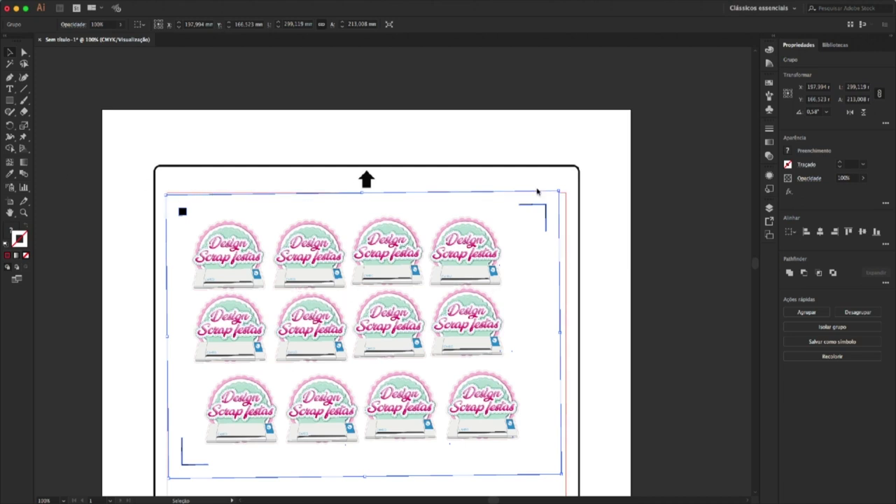
left_click_drag(562, 189, 566, 189)
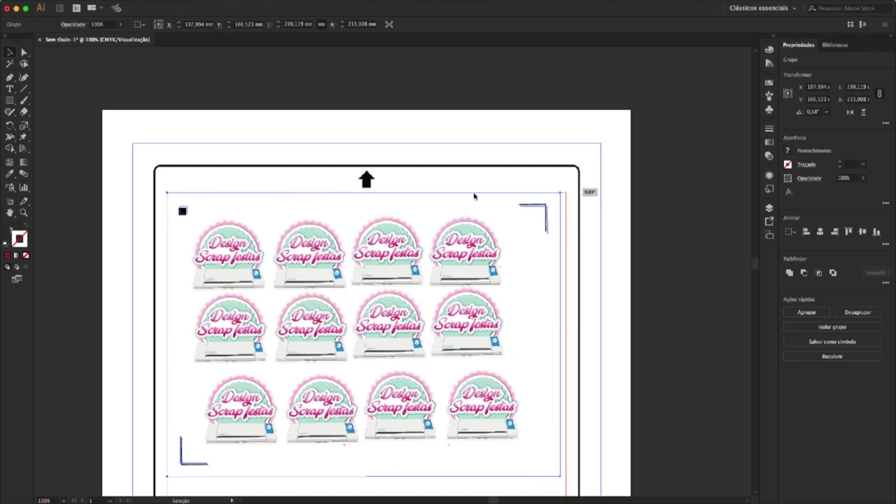
left_click(619, 220)
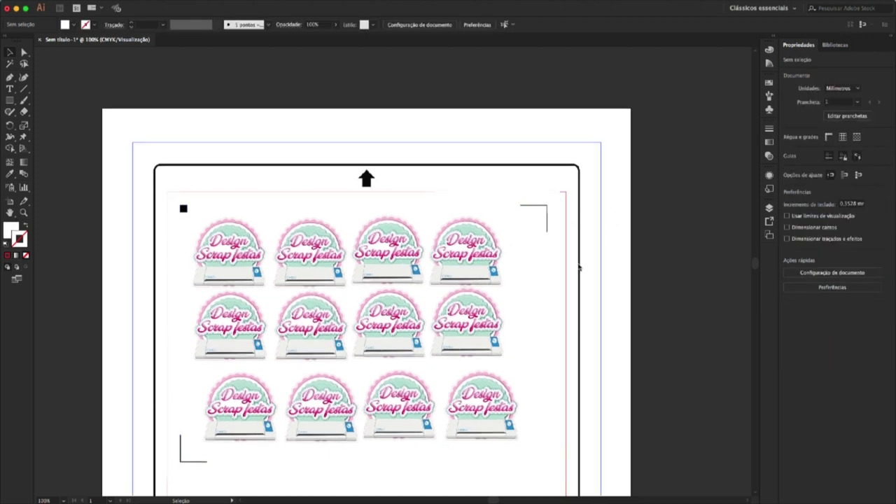
Examine how the logo page and its registration marks line up with the red rectangle's upper-left corner.
scroll(271, 330, "down", 1)
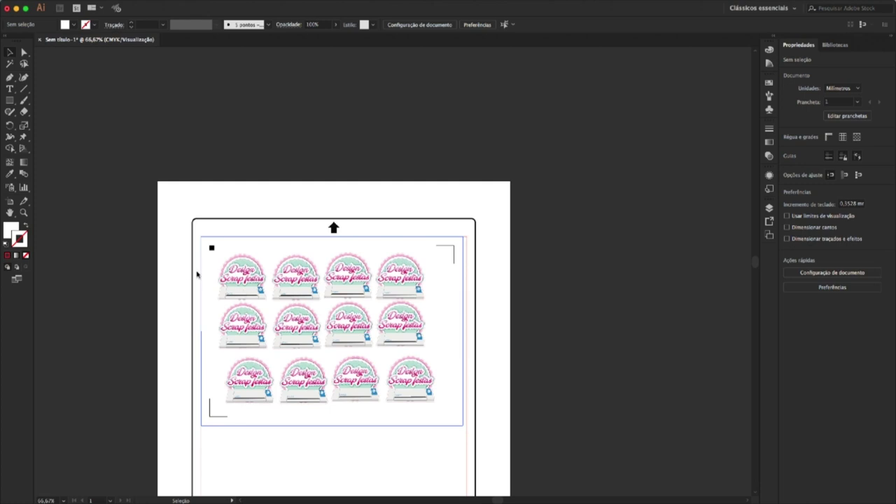
scroll(221, 259, "up", 1)
scroll(219, 259, "up", 1)
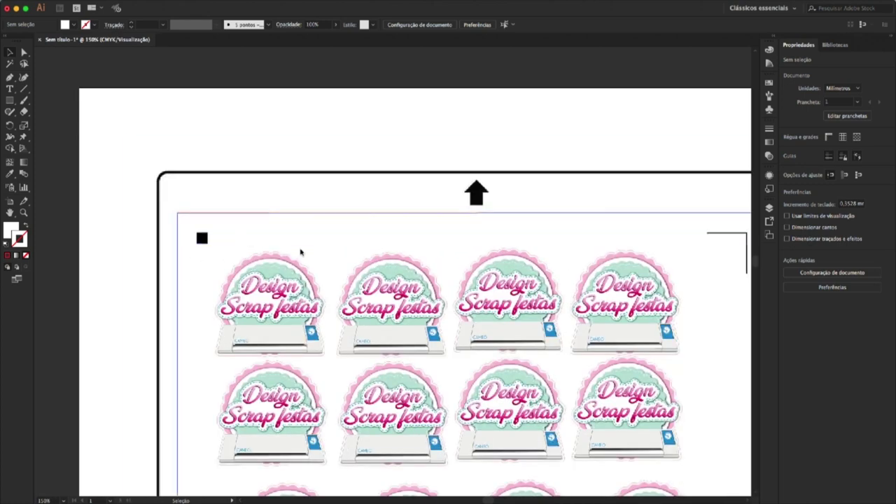
scroll(308, 276, "down", 2)
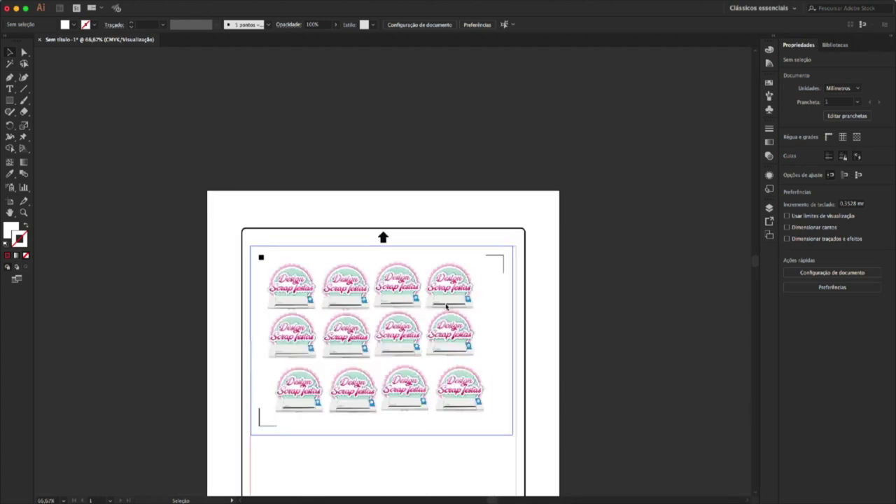
scroll(446, 306, "up", 1)
left_click_drag(209, 150, 282, 76)
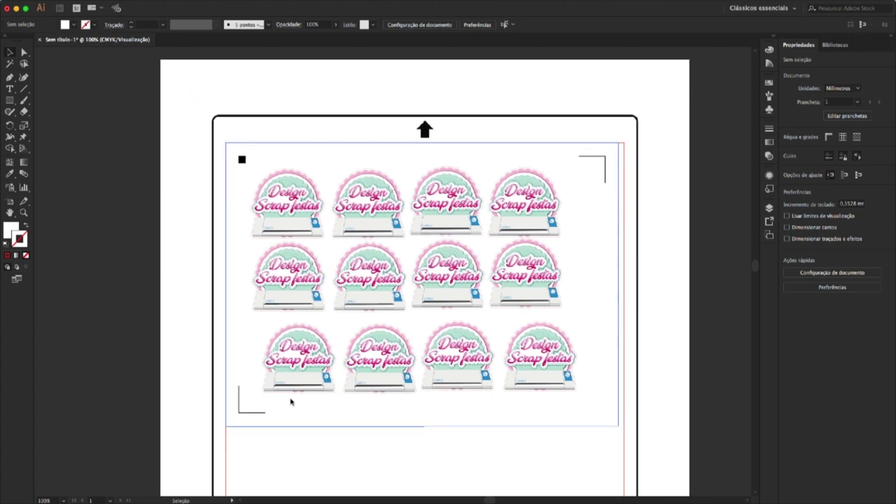
left_click(295, 448)
left_click_drag(184, 130, 297, 178)
left_click(194, 146)
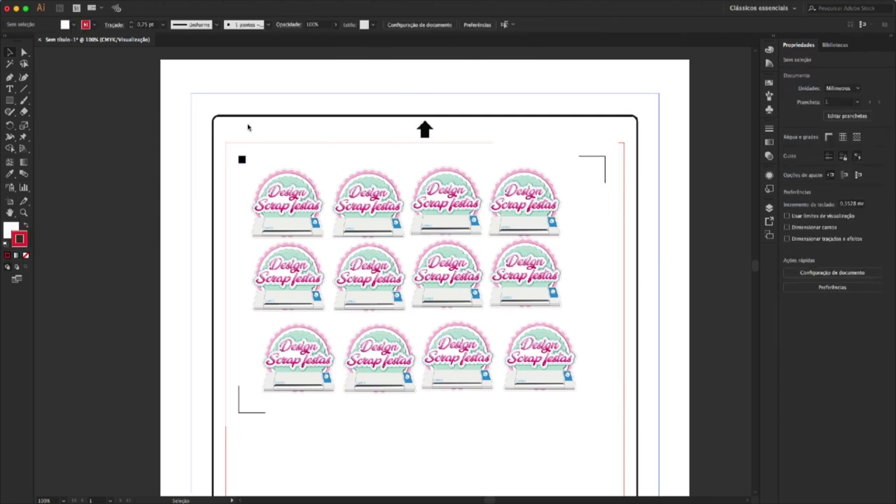
left_click(248, 154)
left_click(249, 168)
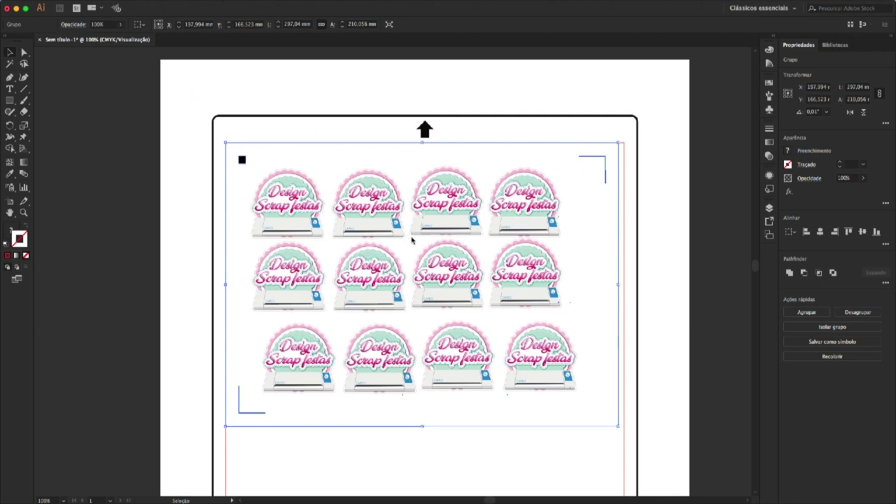
scroll(412, 240, "down", 2)
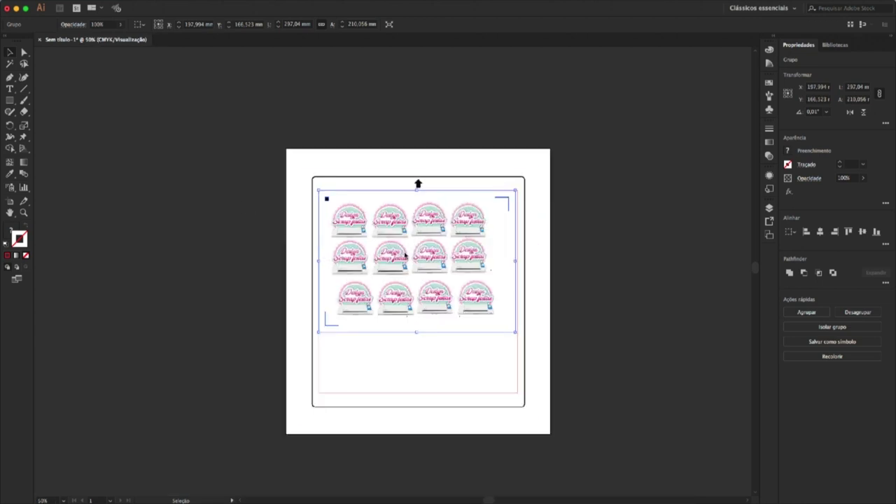
scroll(423, 211, "up", 1)
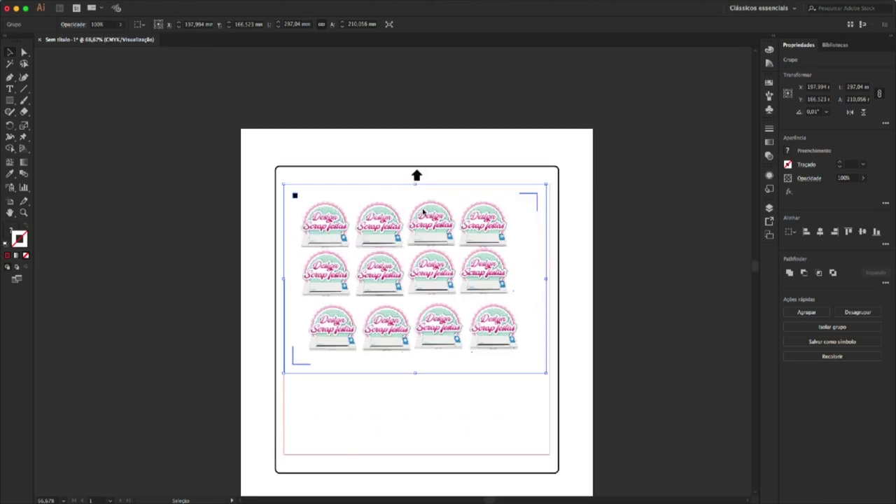
Switch to Silhouette Studio, set the page to portrait, and enable Type 1 registration marks for CAMEO, Portrait, Curio.
left_click(490, 493)
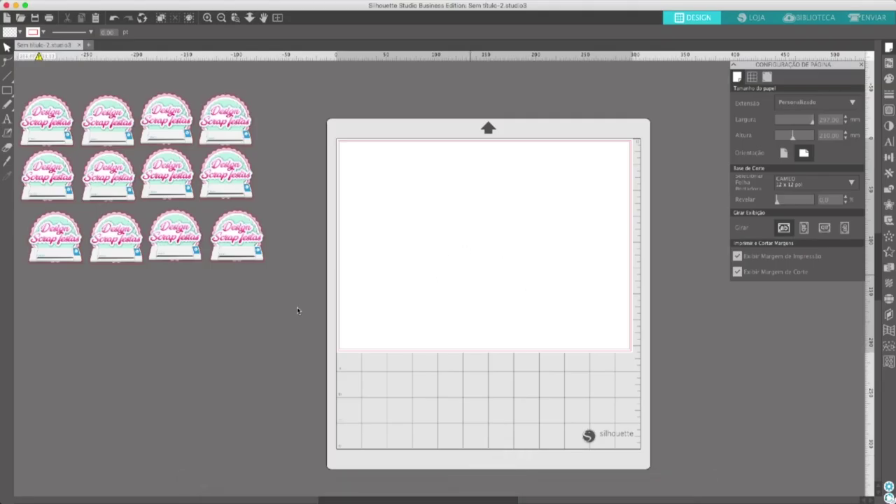
left_click(784, 153)
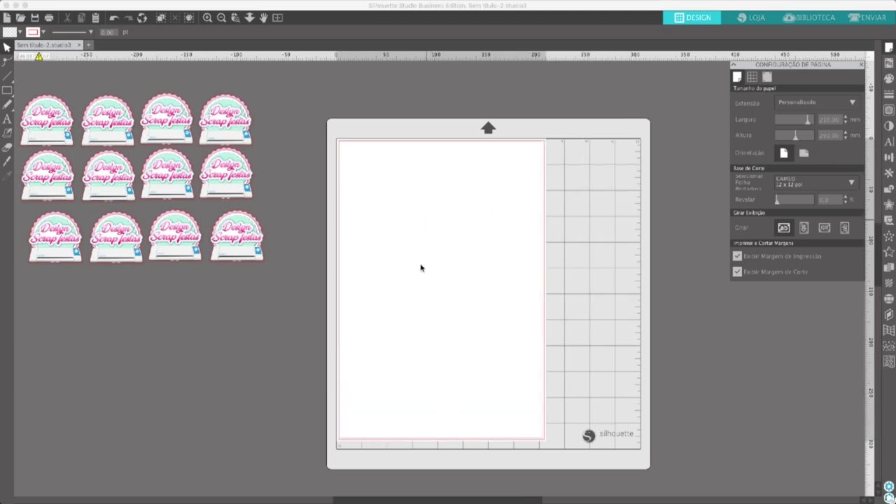
left_click(757, 103)
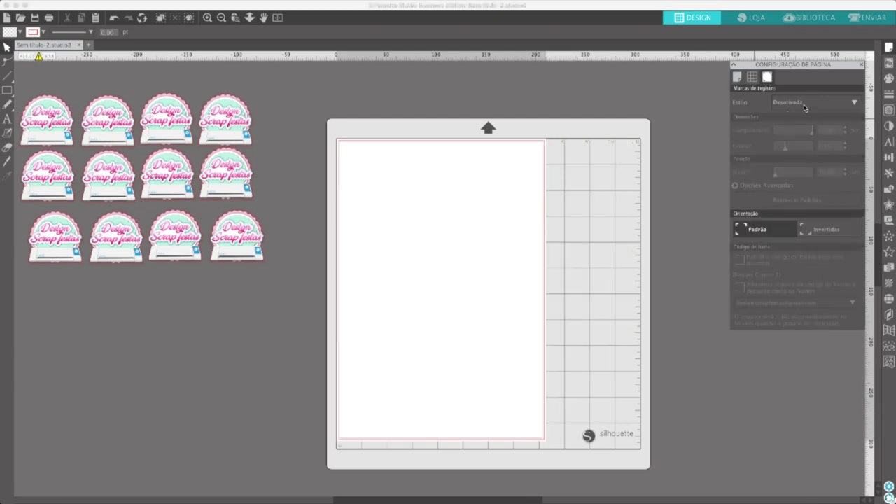
left_click(798, 103)
left_click(789, 131)
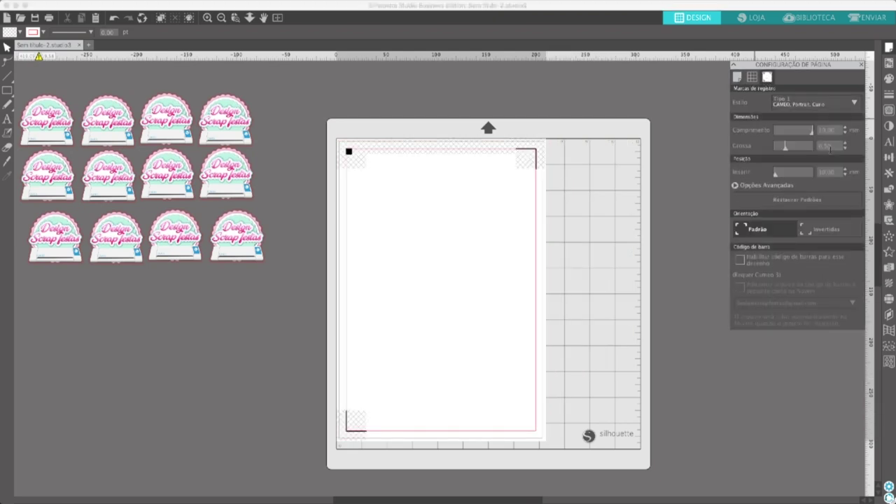
left_click(832, 174)
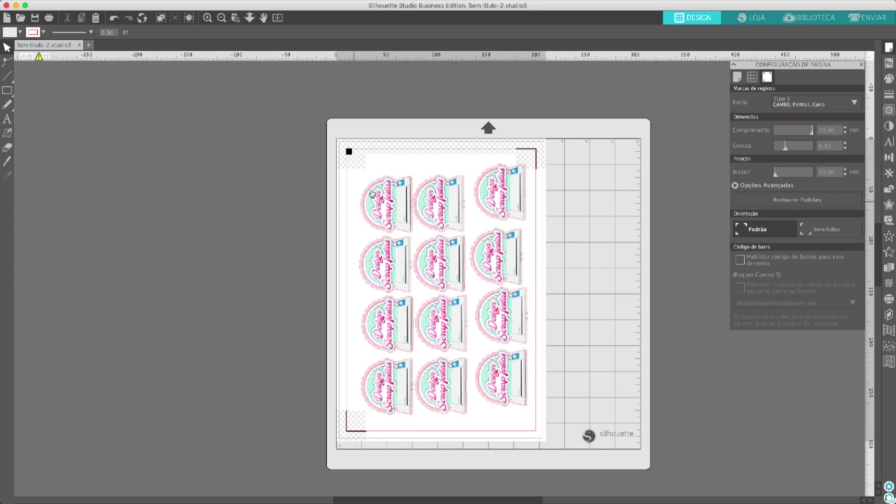
Add a horizontal guide at the square registration mark, a vertical guide at 10 mm, and a horizontal guide at about 287 mm along the lower mark.
left_click_drag(429, 65, 429, 155)
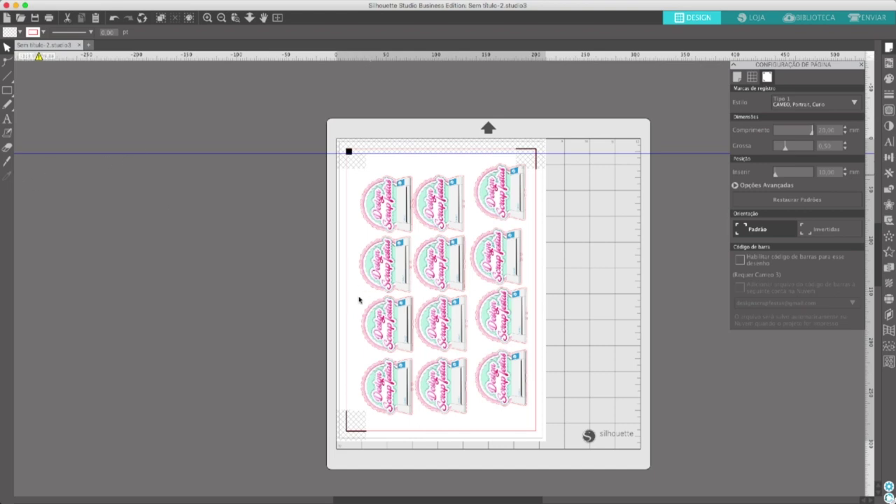
left_click_drag(869, 325, 347, 378)
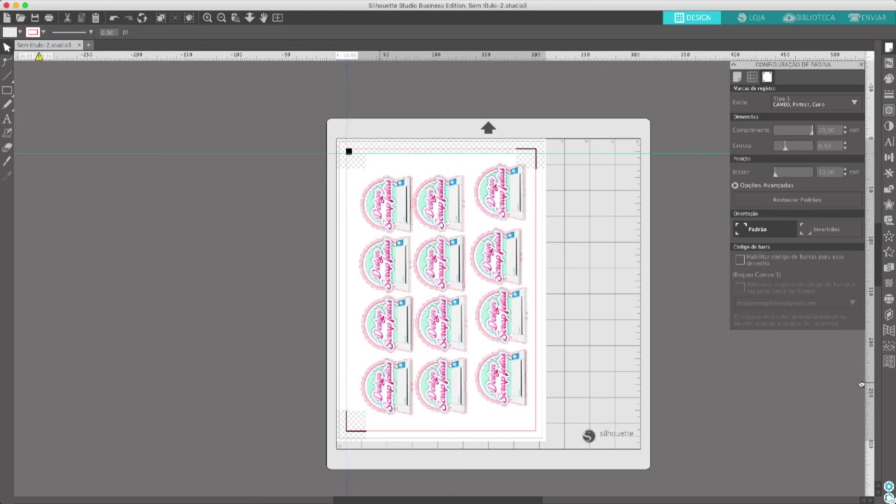
left_click_drag(685, 56, 682, 431)
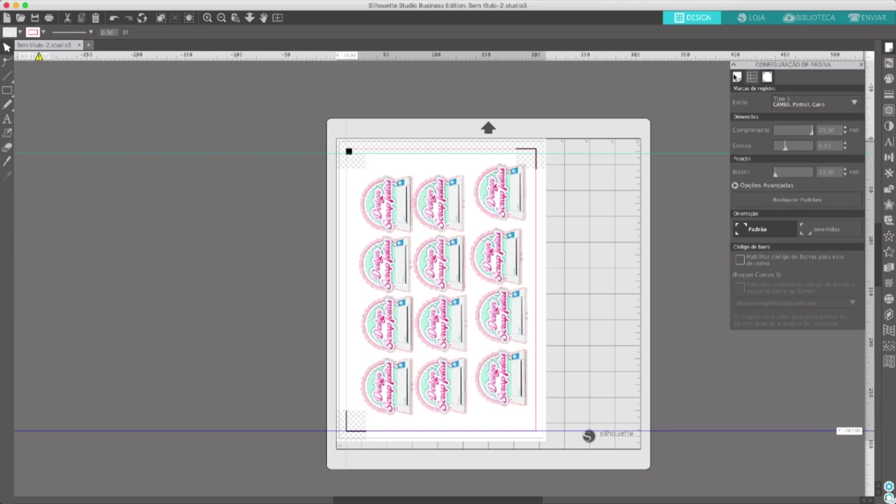
Set the page to landscape, then rotate all twelve logos 90° upright and move them inside the registration marks.
left_click(737, 77)
left_click(804, 152)
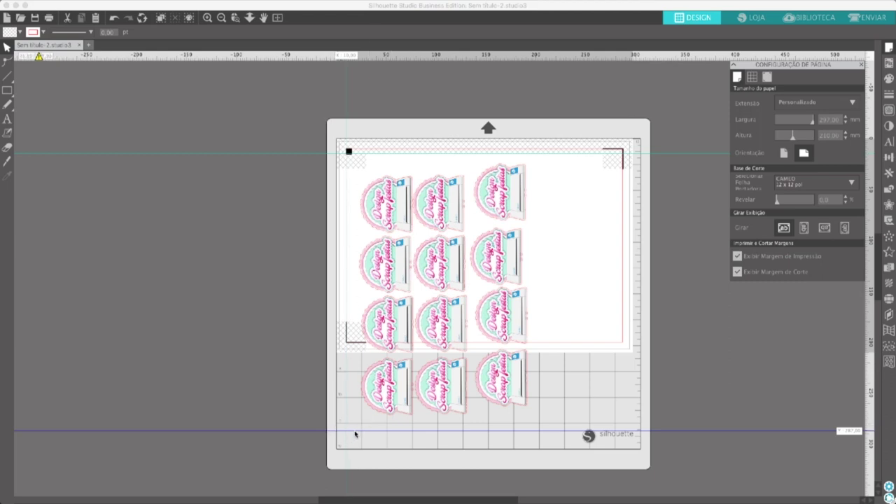
left_click_drag(538, 442, 375, 200)
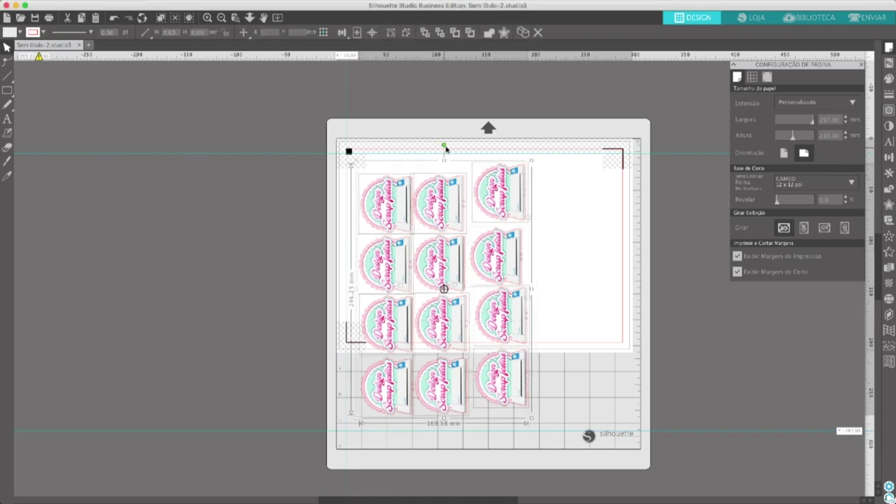
left_click_drag(444, 146, 562, 289)
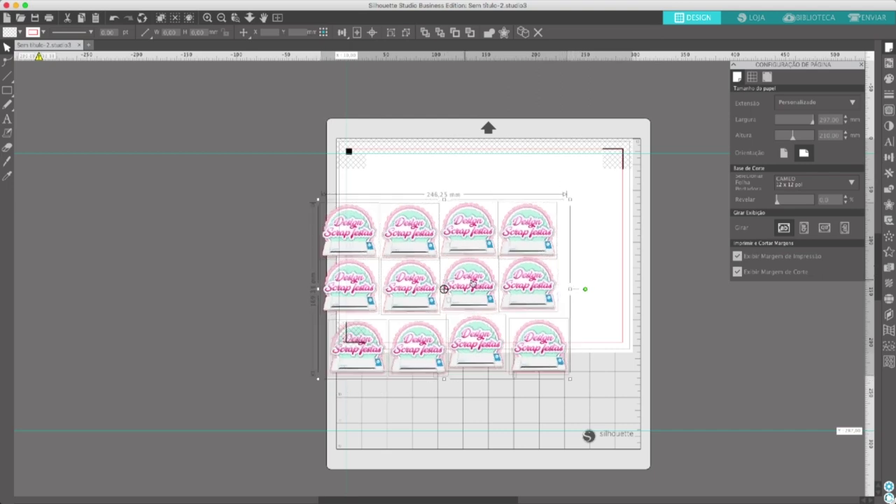
left_click_drag(448, 275, 482, 236)
left_click(217, 253)
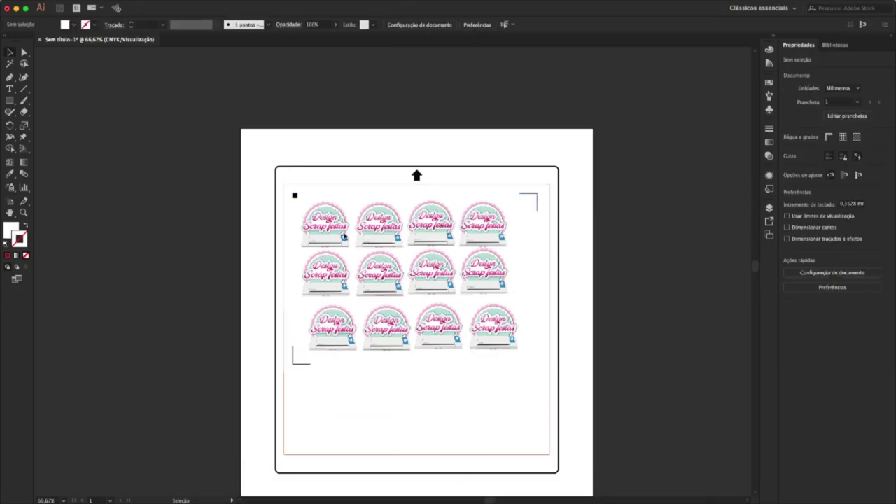
Switch to Illustrator and rotate the logo page about 0.94° so it sits tilted on the mat, then deselect it.
left_click(361, 225)
mouse_move(552, 184)
left_mouse_down()
mouse_move(539, 175)
mouse_move(547, 180)
left_mouse_up()
left_click(279, 225)
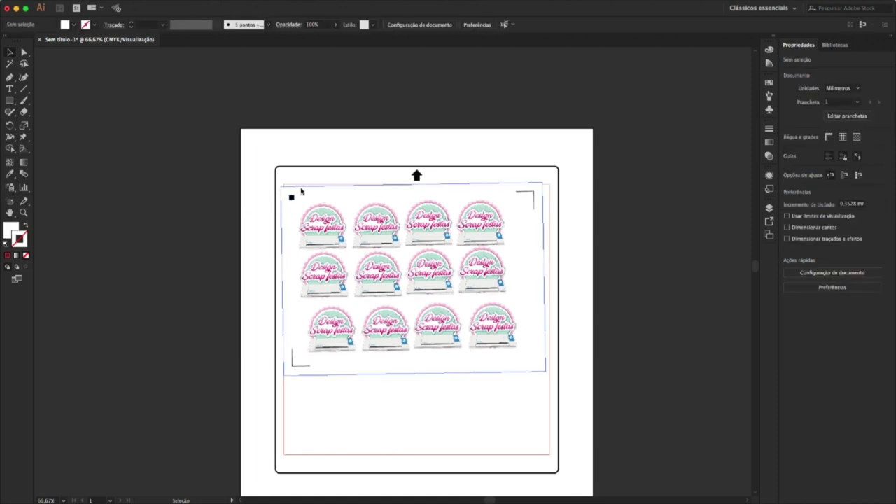
left_click(370, 204)
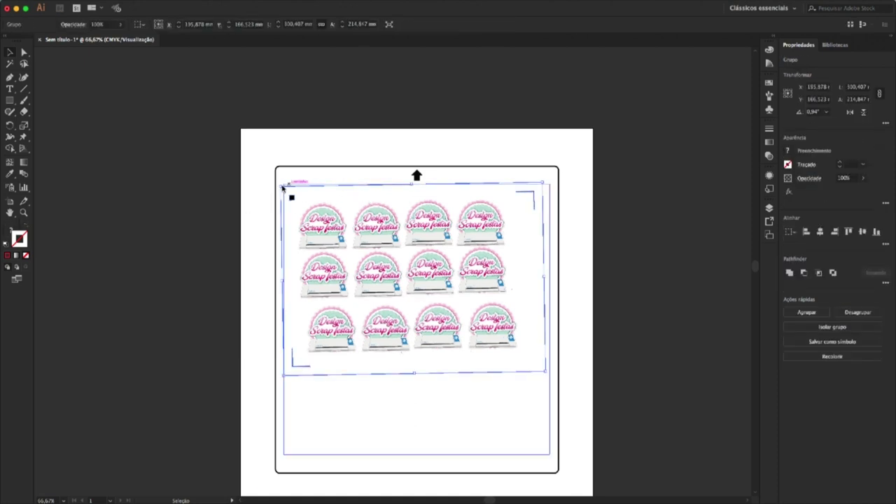
left_click(220, 215)
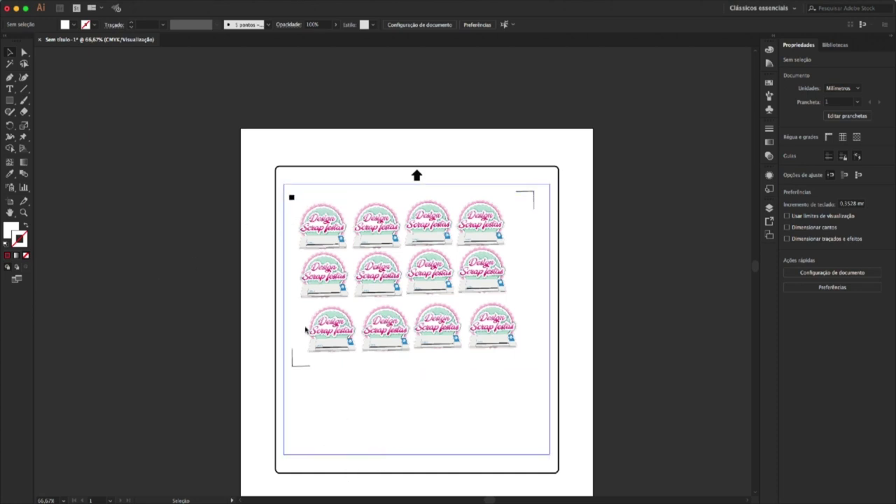
Move the red rectangle off the artboard, clear of the cutting mat, and deselect it.
left_click_drag(525, 382, 193, 354)
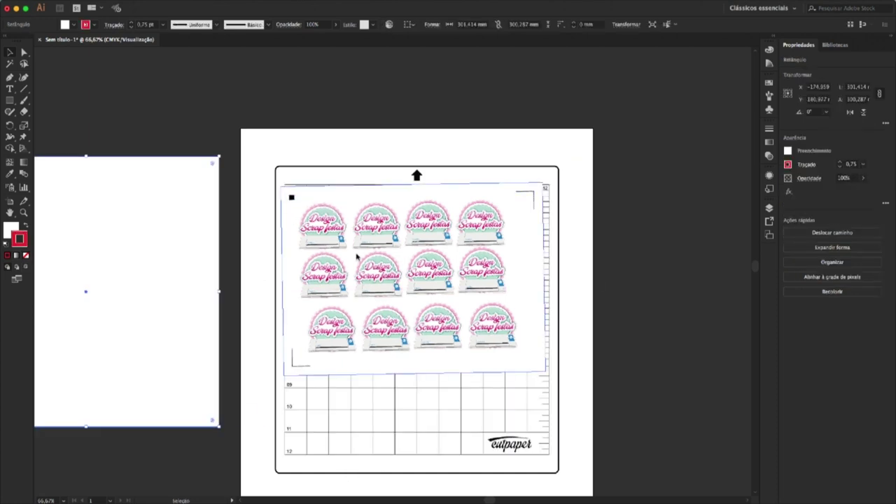
left_click(598, 253)
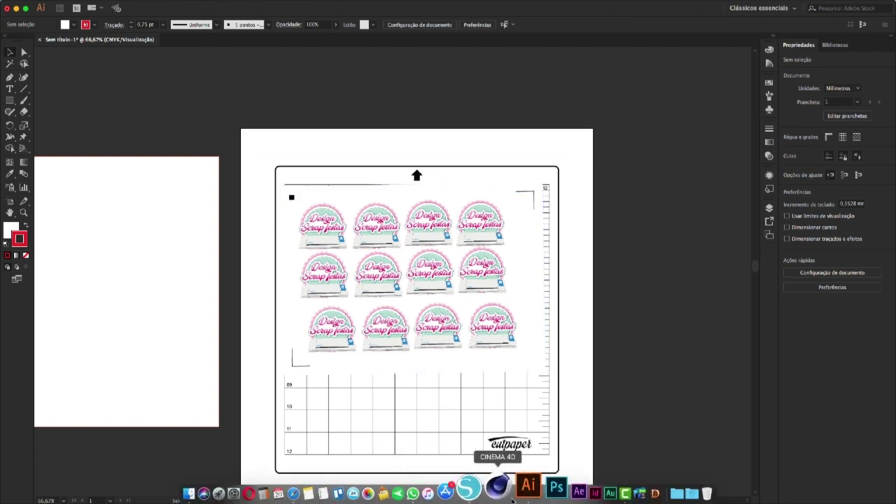
Switch to Silhouette Studio, try blade depth 5 and return it to 4, then set the cut material to Papel decorado, médio.
left_click(486, 493)
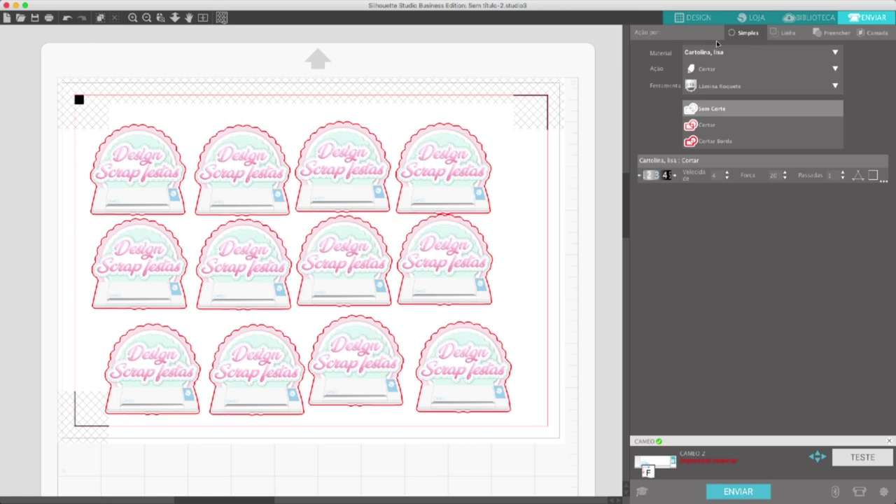
left_click(675, 175)
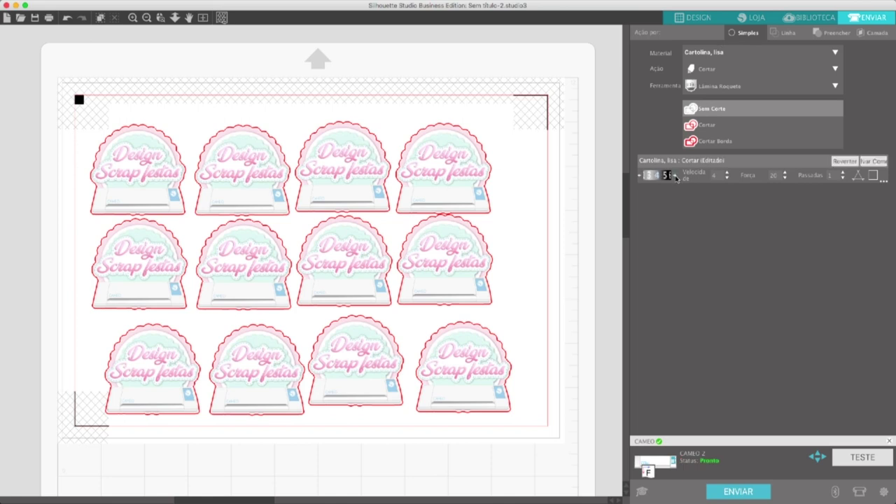
left_click(639, 176)
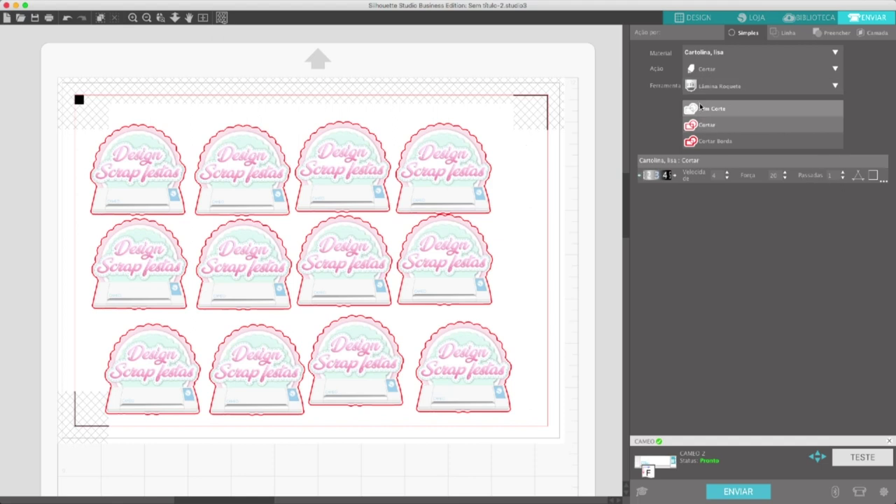
left_click(835, 54)
scroll(771, 195, "down", 10)
scroll(771, 195, "up", 3)
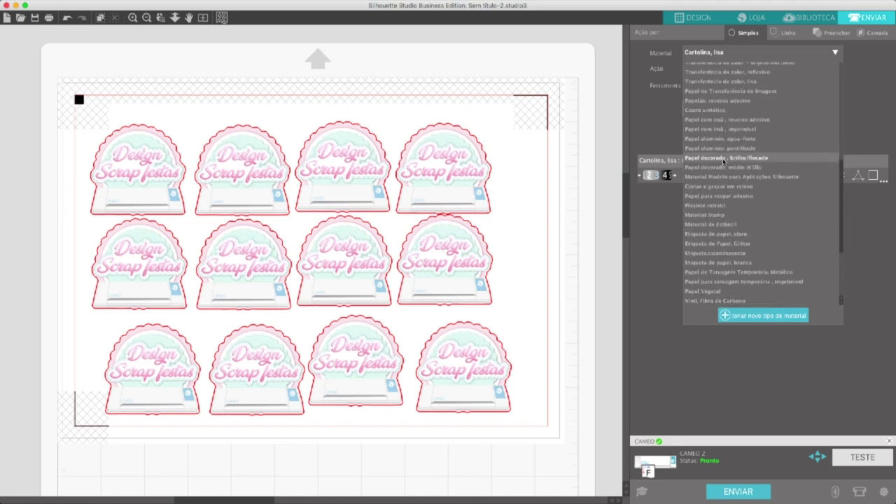
left_click(757, 167)
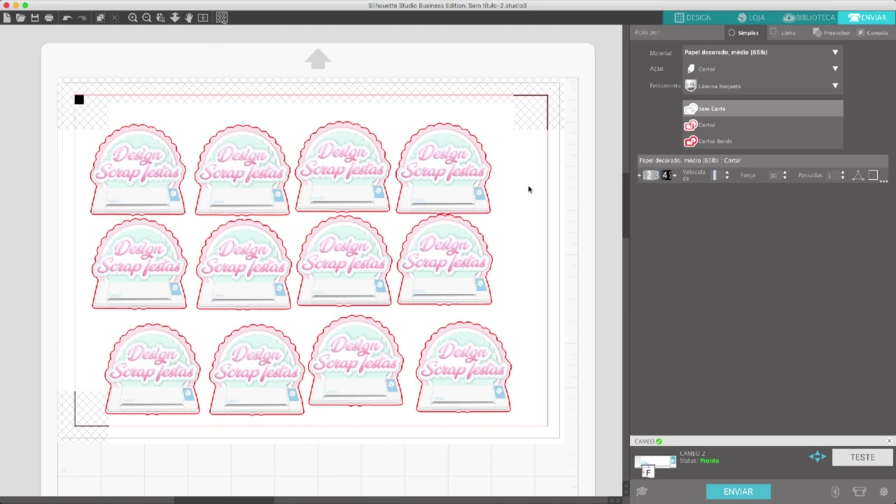
Lower the cutting force to 20 with the last logo of the middle row selected, and send the job to the CAMEO 2.
left_click(467, 273)
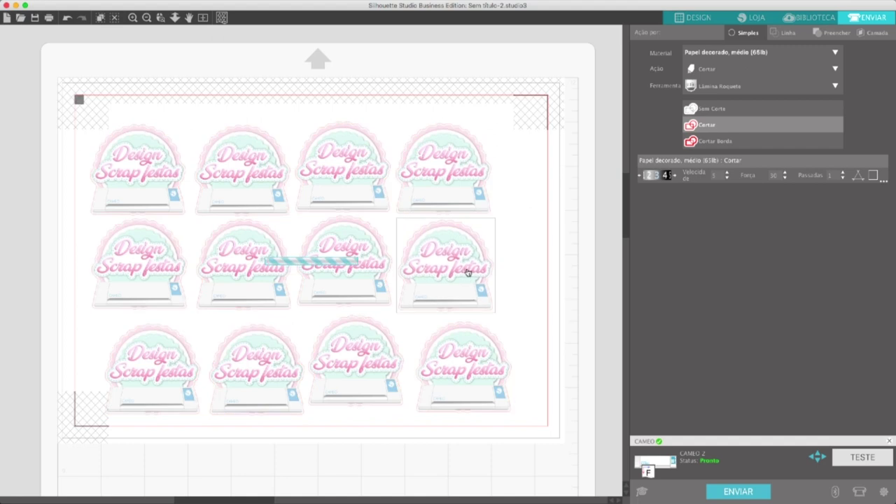
left_click(785, 176)
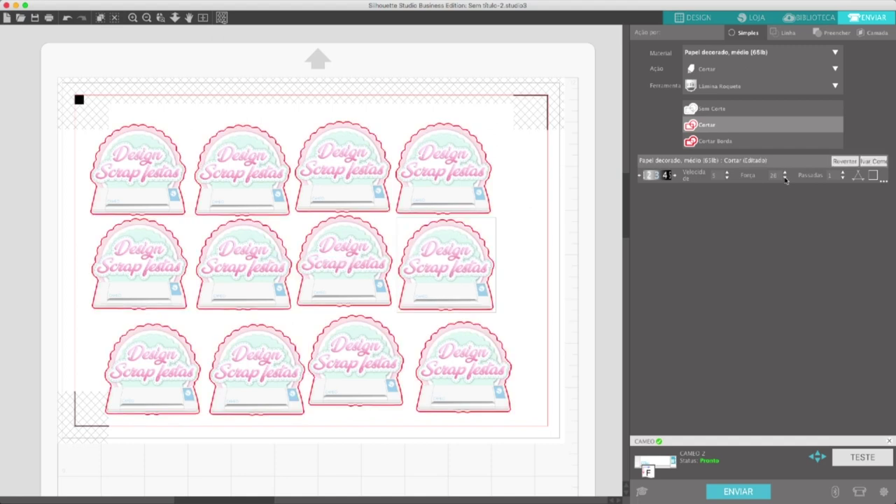
left_click(736, 492)
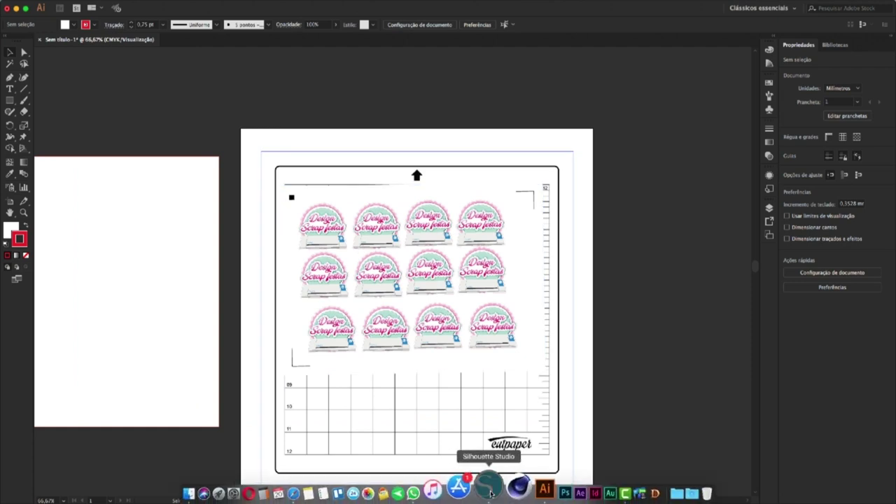
left_click(489, 493)
left_click(738, 492)
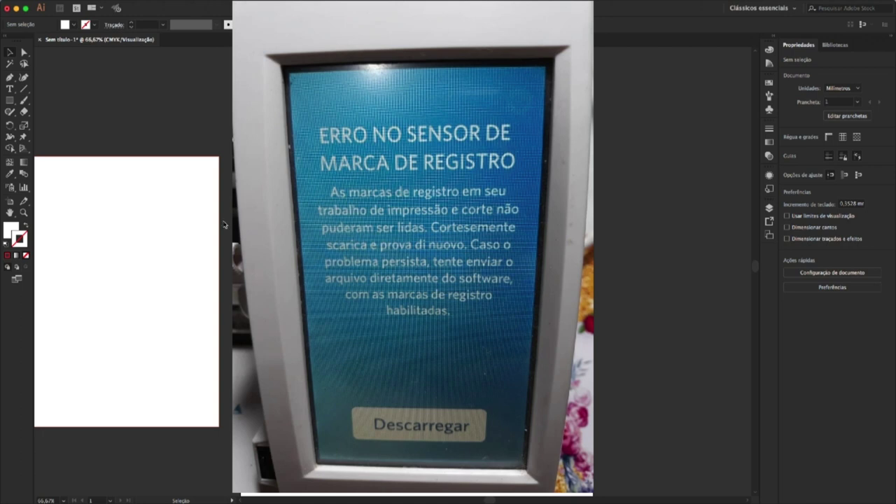
Examine the photo of the cutter's registration error in Illustrator, then check the cutter's status in Silhouette Studio.
left_click(413, 280)
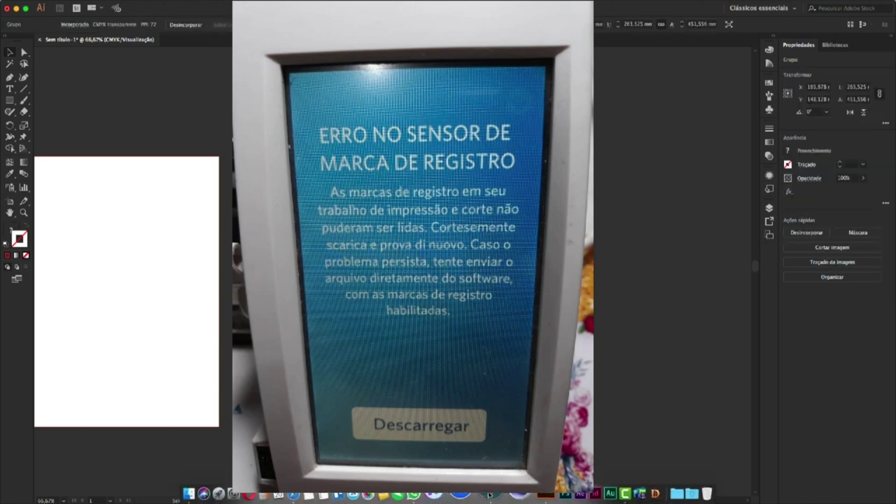
left_click(489, 489)
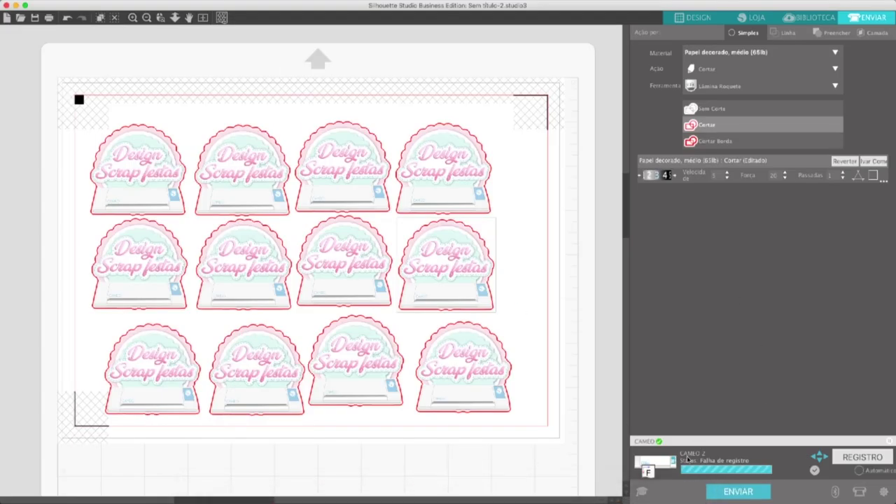
Switch to Illustrator, rotate the tilted logo page until it lies square with the mat grid, and deselect it.
mouse_move(432, 495)
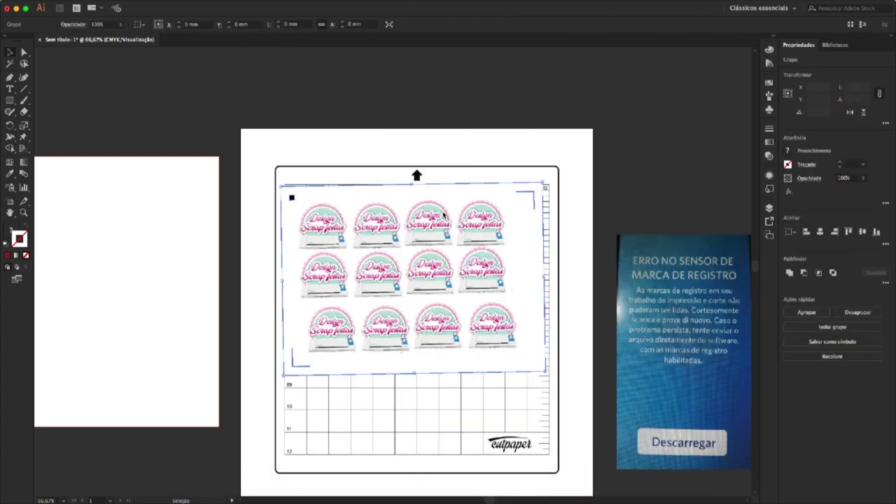
left_click_drag(546, 182, 546, 184)
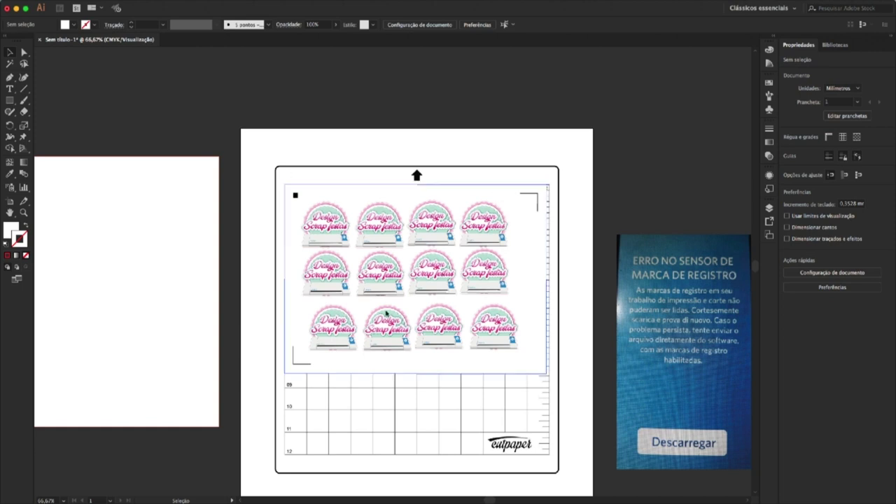
Switch to Silhouette Studio, choose the Portrait 8 x 12 cutting mat, and try portrait page orientation before returning to landscape.
mouse_move(432, 500)
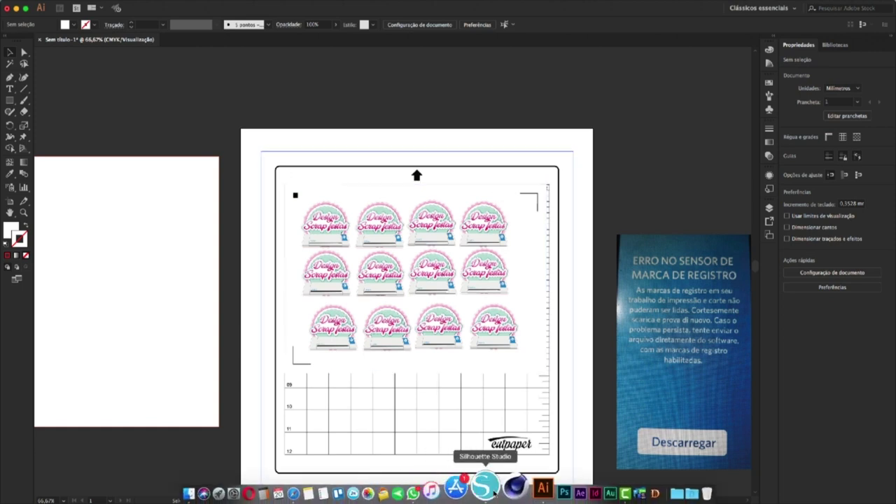
left_click(492, 492)
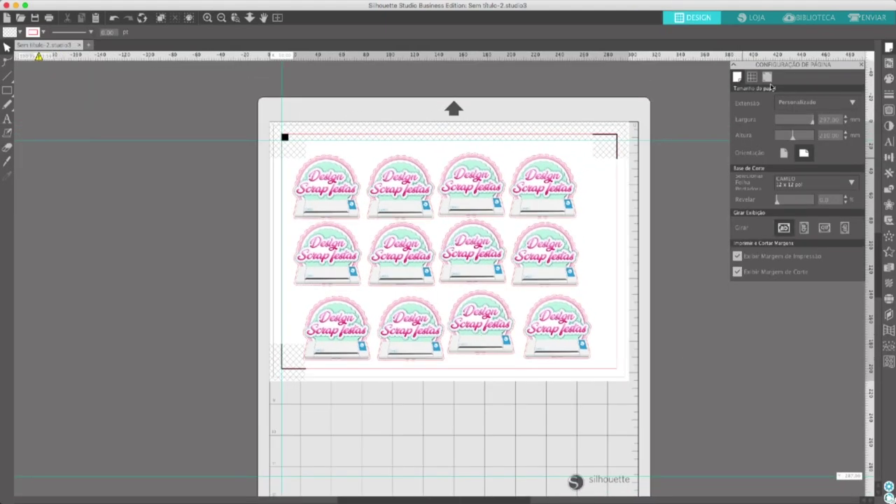
left_click(802, 184)
left_click(791, 207)
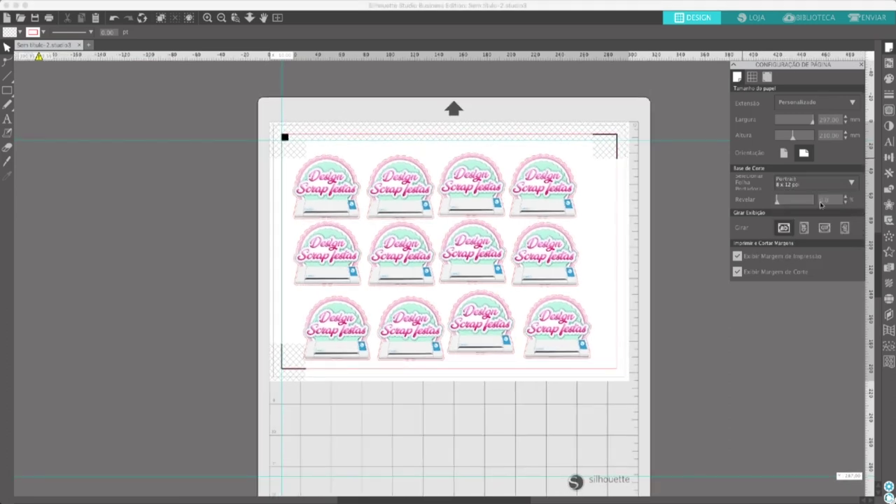
left_click(783, 154)
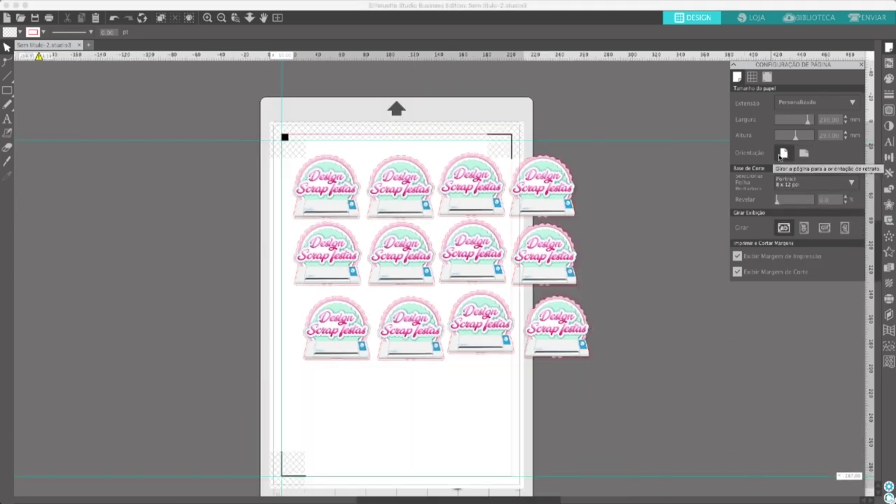
left_click(804, 154)
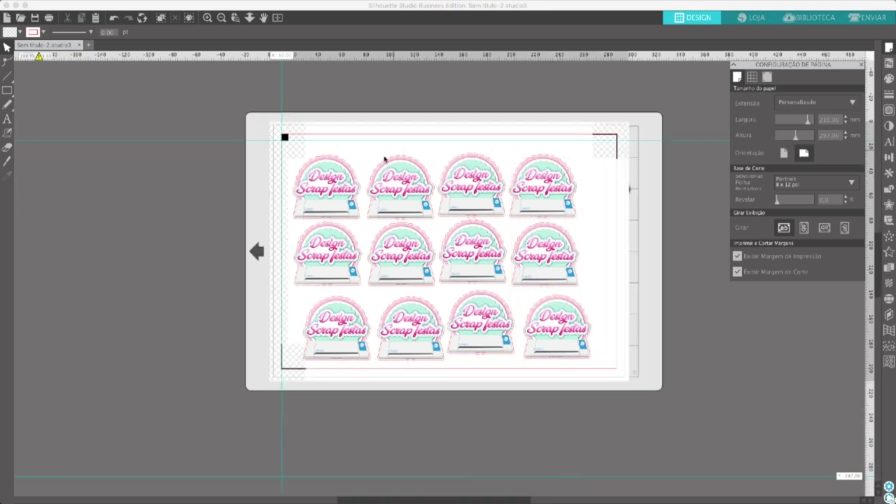
Try the page in portrait orientation, return it to landscape, and select all twelve logos before deselecting them.
left_click(783, 154)
left_click(805, 154)
left_click_drag(194, 119, 659, 379)
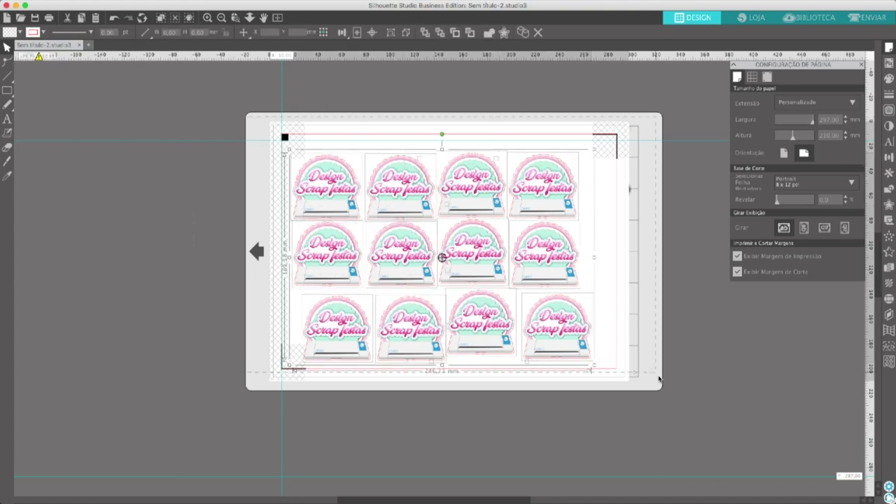
left_click(192, 198)
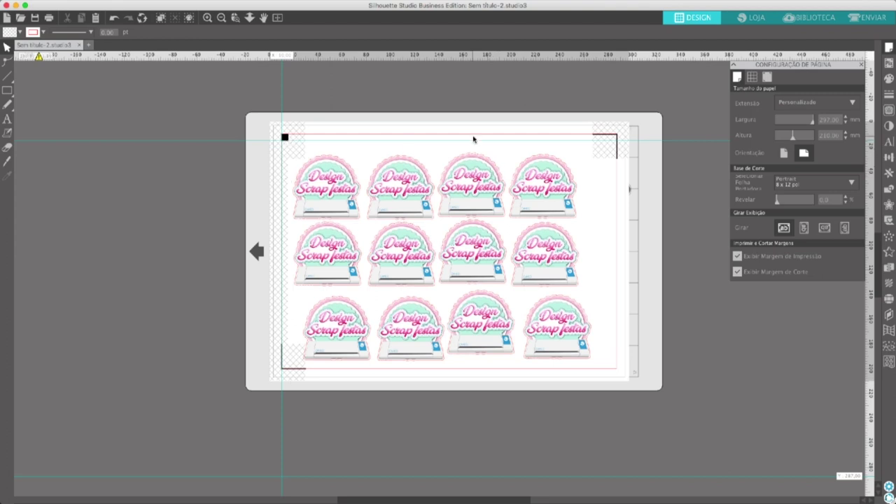
Set the page to portrait and rotate all the logos 90° clockwise to fit them inside the registration marks.
left_click(783, 152)
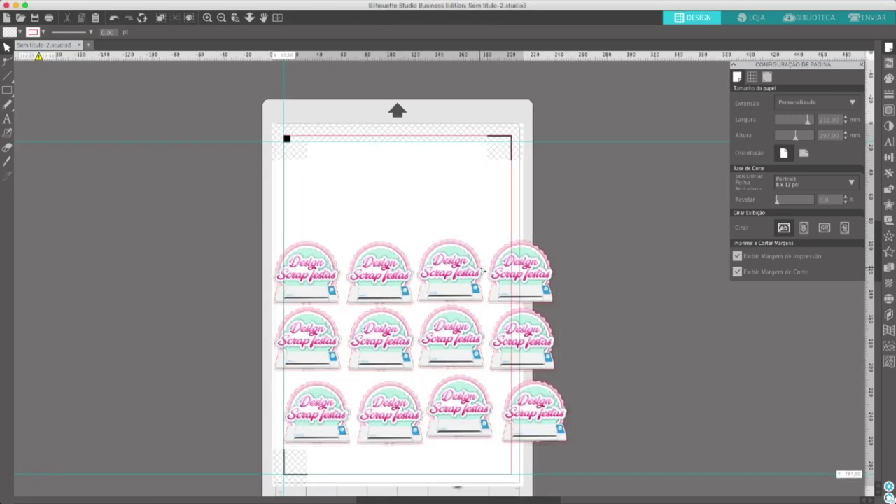
scroll(467, 290, "down", 2)
scroll(467, 290, "down", 1)
left_click_drag(295, 254, 558, 414)
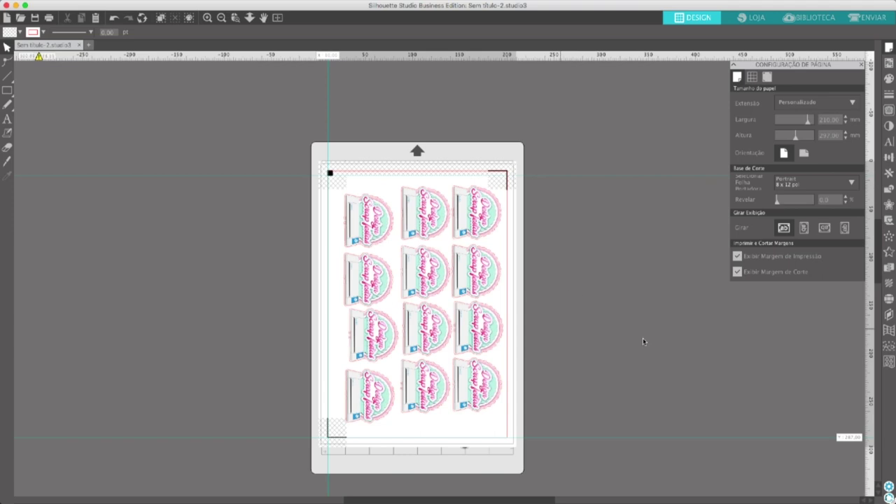
Try the CAMEO 12 x 24 in cutting mat, and settle on the CAMEO 12 x 12 in mat.
left_click(816, 182)
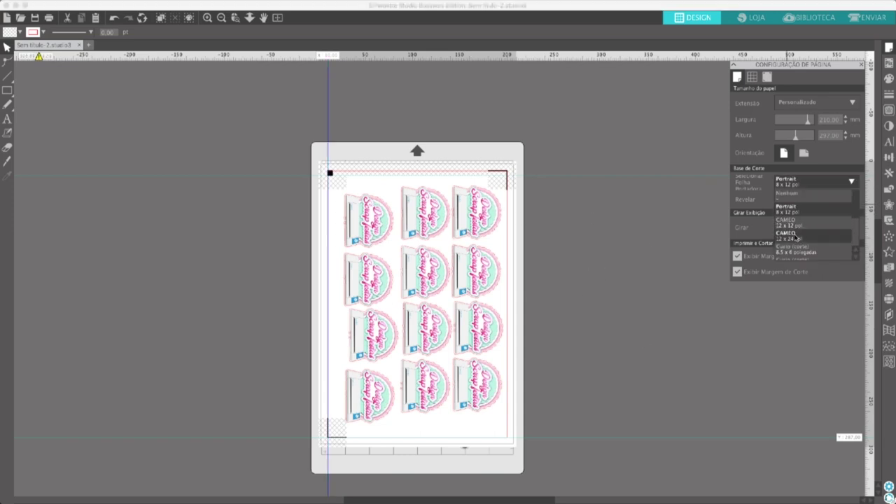
left_click(796, 237)
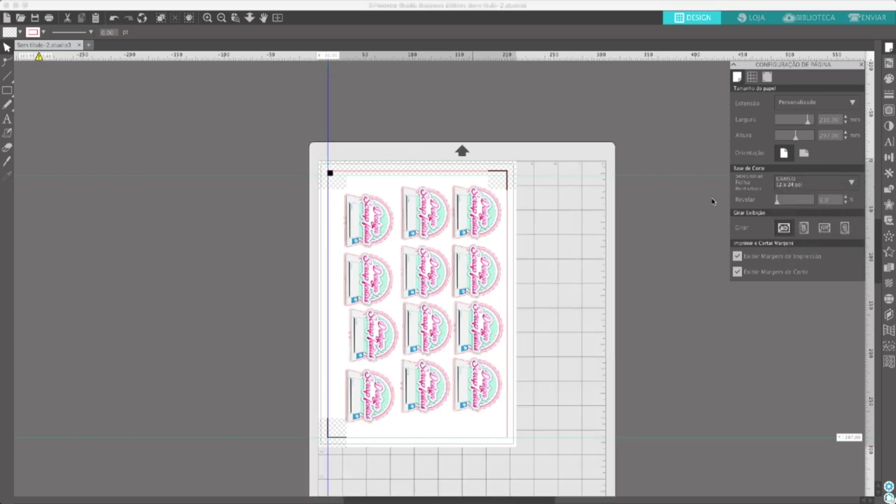
left_click(797, 184)
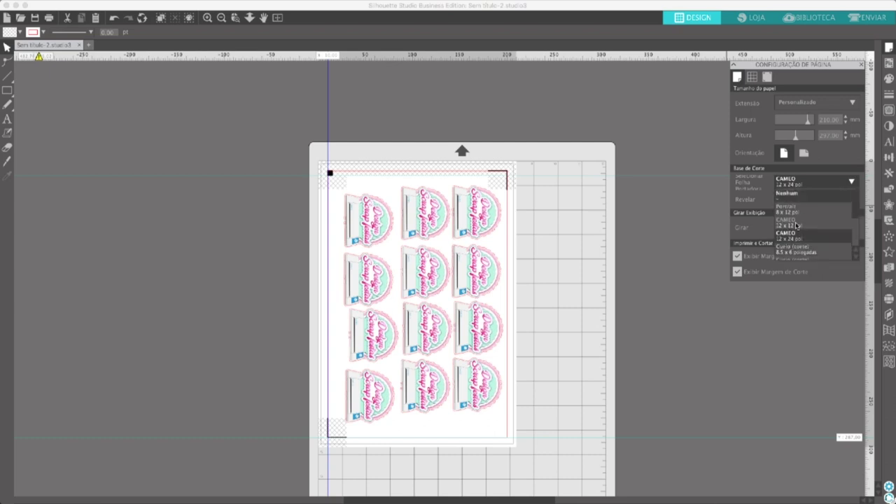
left_click(800, 224)
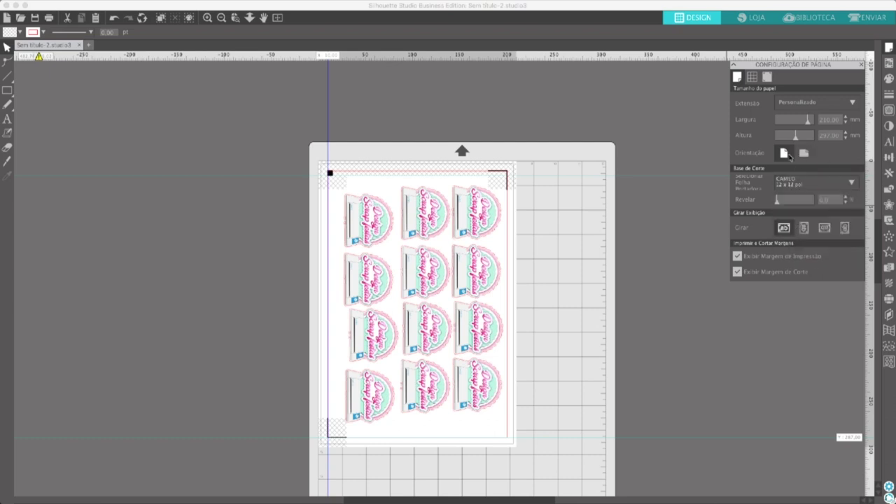
Set the page to landscape, rotate all the logos 90° counterclockwise back upright, and position them inside the registration marks.
left_click(805, 153)
left_click_drag(248, 156, 526, 409)
left_click_drag(422, 168, 340, 305)
left_click_drag(395, 320, 431, 283)
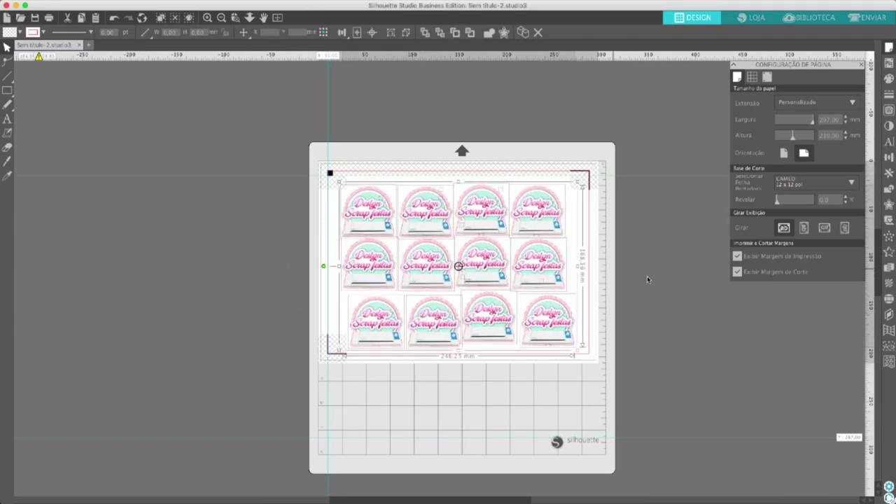
left_click_drag(525, 274, 527, 272)
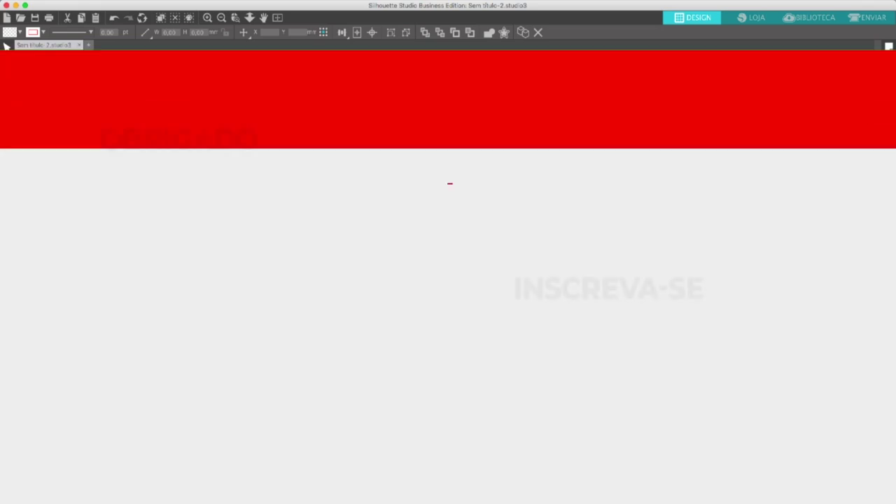